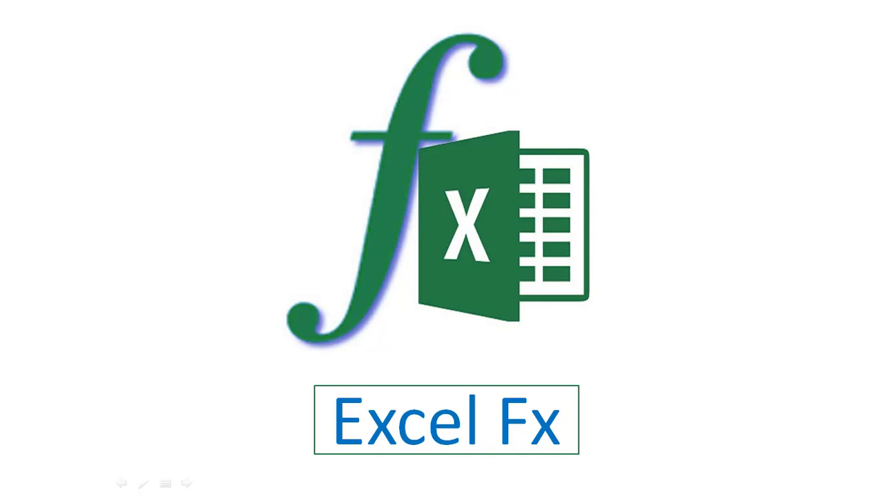
Advance the slide show from the Excel Fx logo to the Copy & Paste Special title slide
{"action": "key", "text": "Right"}
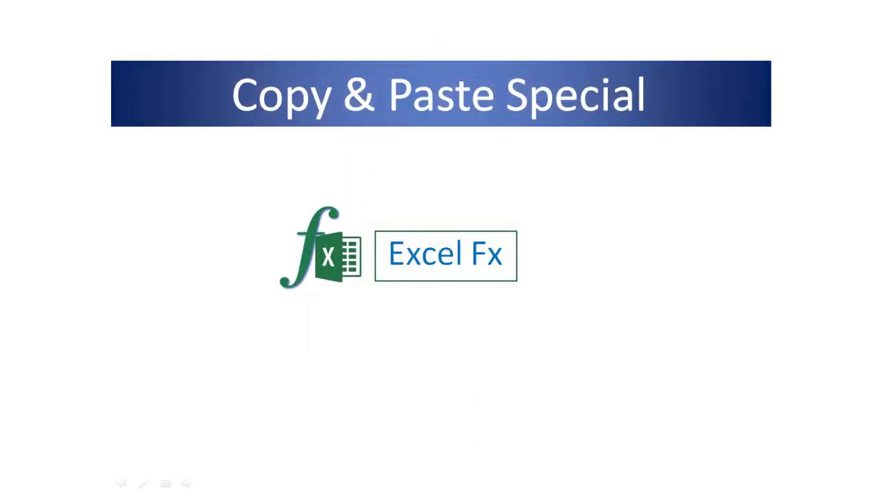
Advance the presentation to the What You'll Learn intro slide
{"action": "key", "text": "Right"}
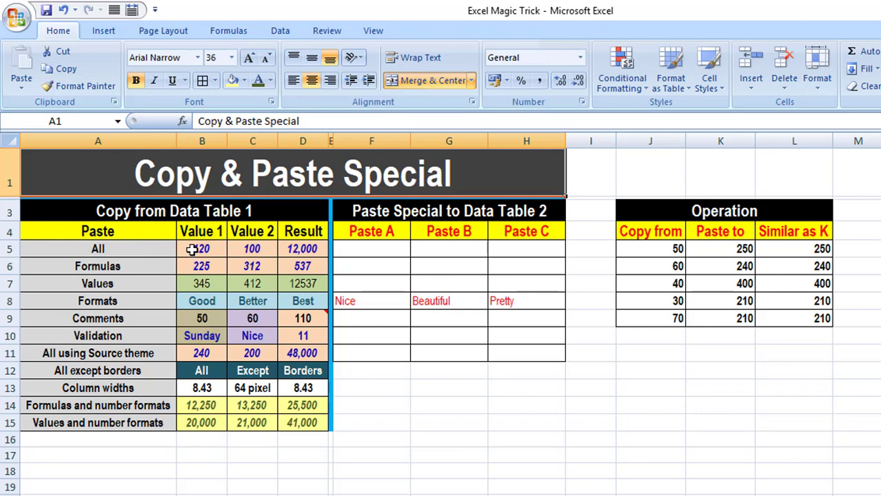
Inspect B5, C5 and D5's =B5*C5 formula, then copy the All row B5:D5
{"action": "left_click_drag", "start_coordinate": [192, 250], "coordinate": [299, 255]}
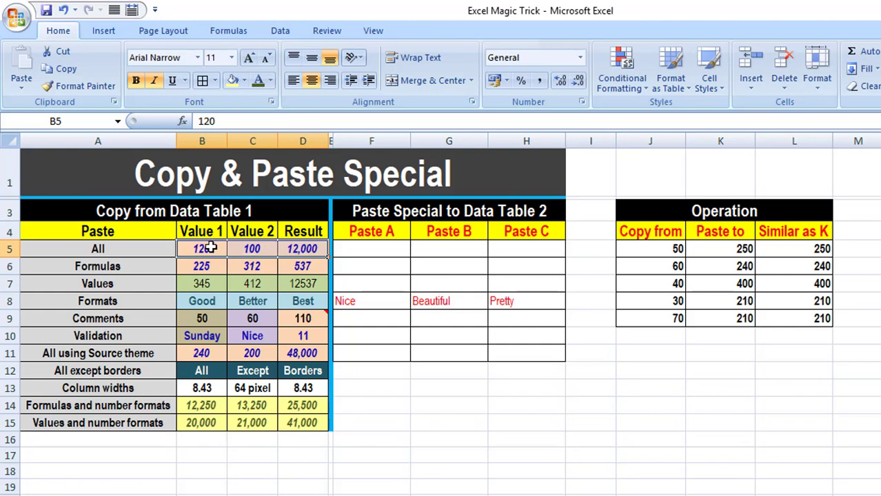
{"action": "left_click", "coordinate": [210, 250]}
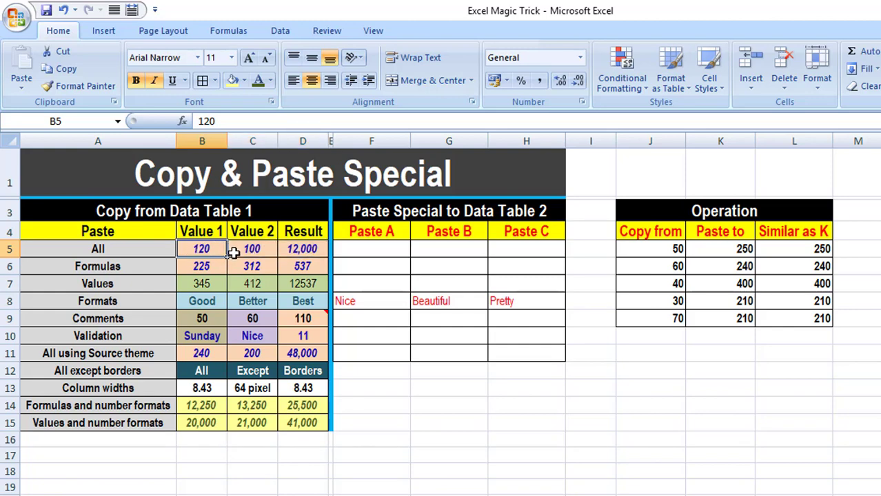
{"action": "left_click", "coordinate": [237, 251]}
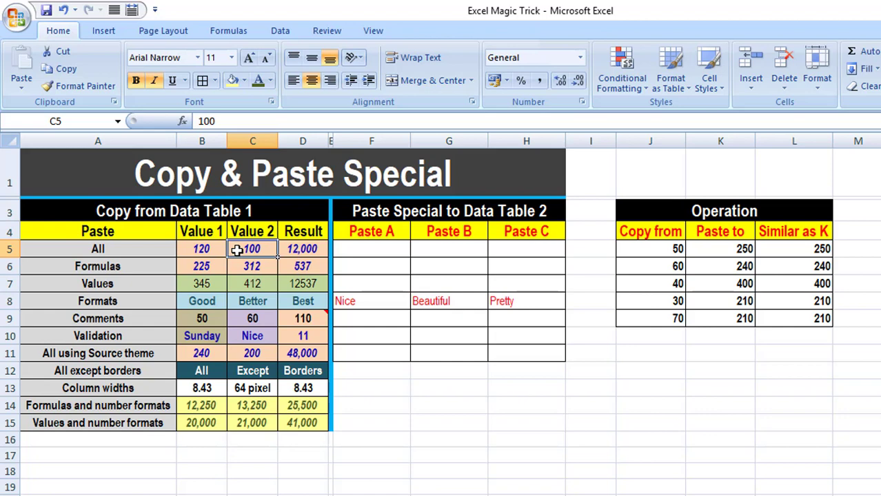
{"action": "left_click", "coordinate": [315, 250]}
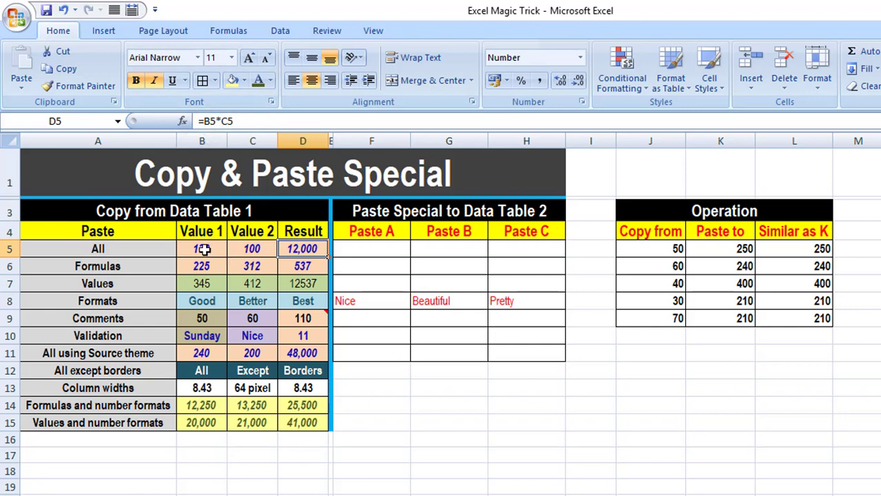
{"action": "left_click_drag", "start_coordinate": [202, 248], "coordinate": [325, 249]}
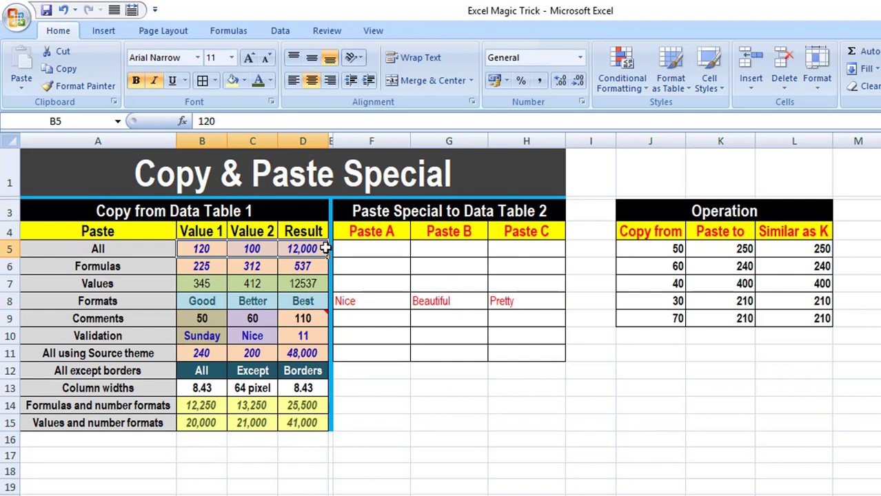
{"action": "key", "text": "ctrl+c"}
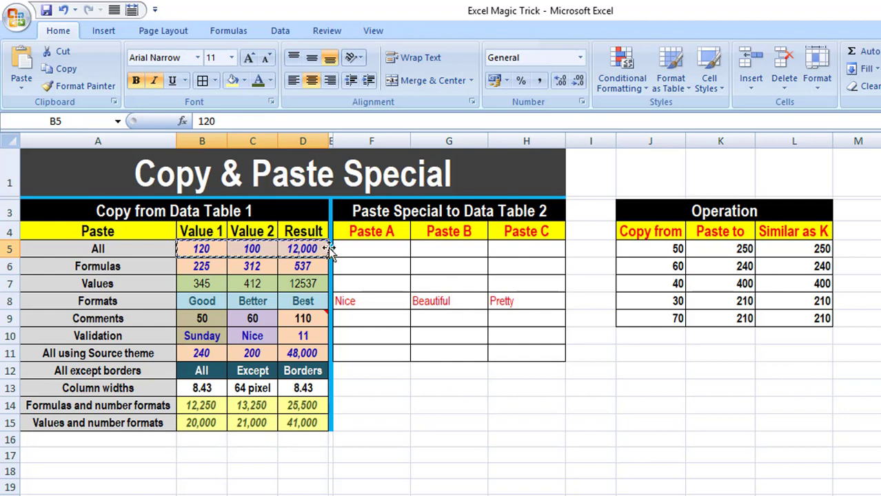
Paste Special the copied row into F5 with the All option
{"action": "right_click", "coordinate": [376, 250]}
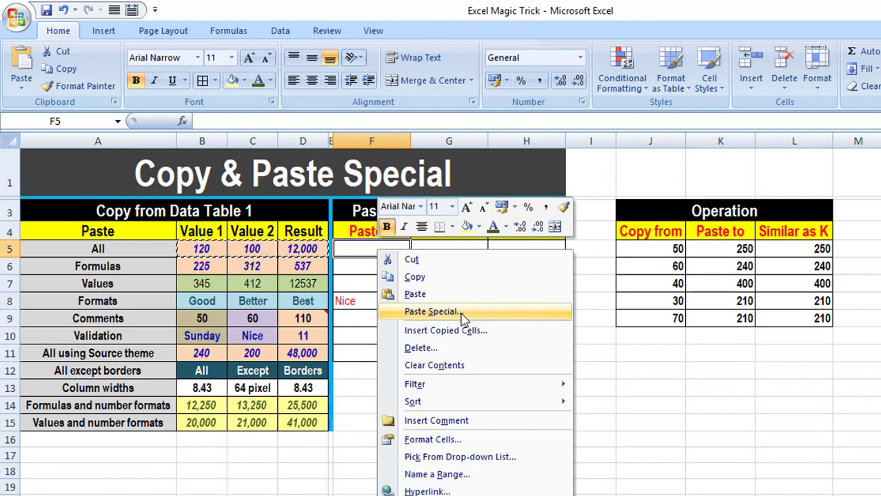
{"action": "left_click", "coordinate": [463, 319]}
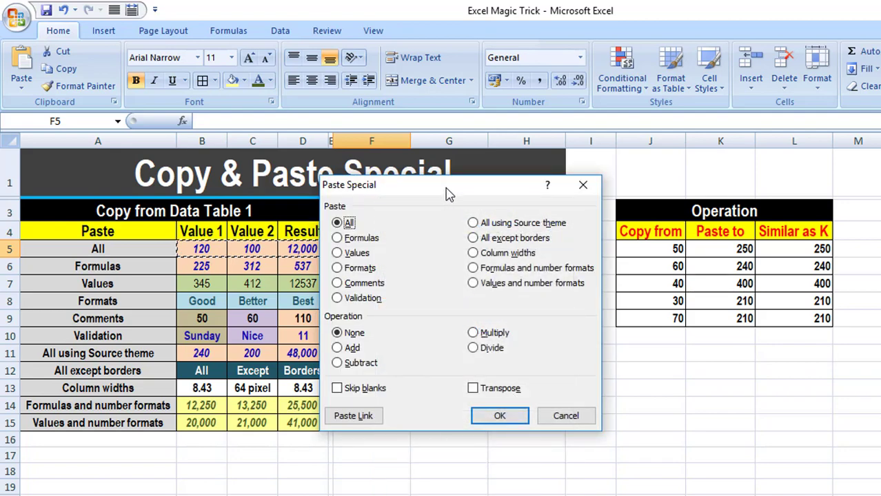
{"action": "left_click_drag", "start_coordinate": [447, 192], "coordinate": [712, 212]}
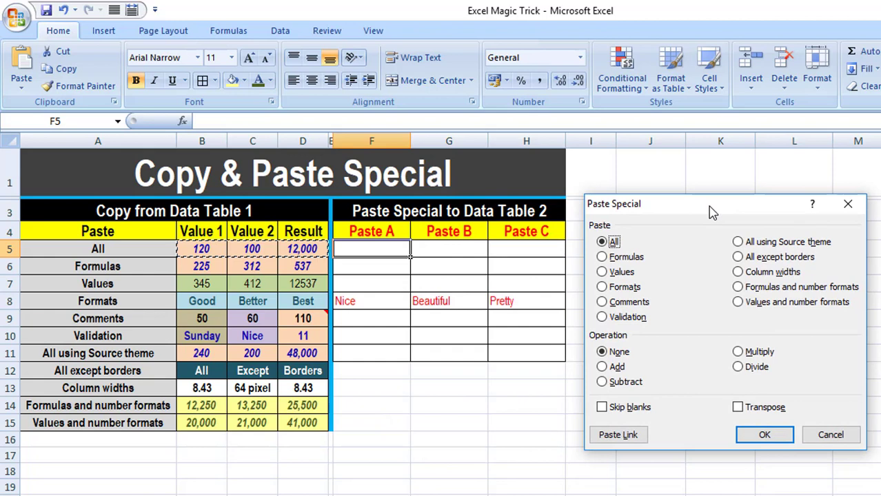
{"action": "left_click", "coordinate": [834, 435]}
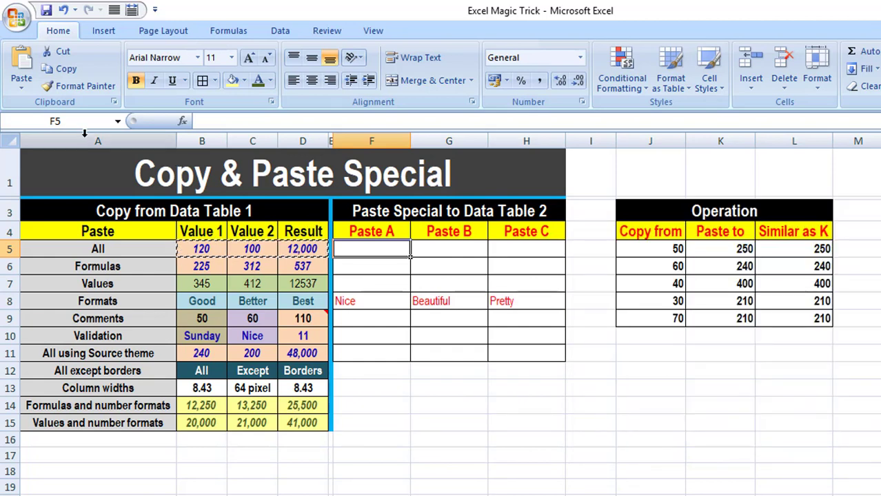
{"action": "left_click", "coordinate": [22, 94]}
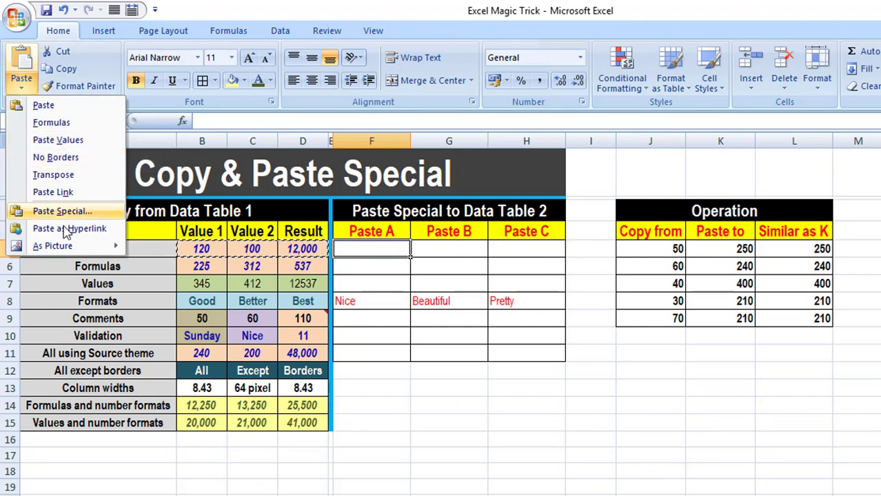
{"action": "left_click", "coordinate": [81, 216]}
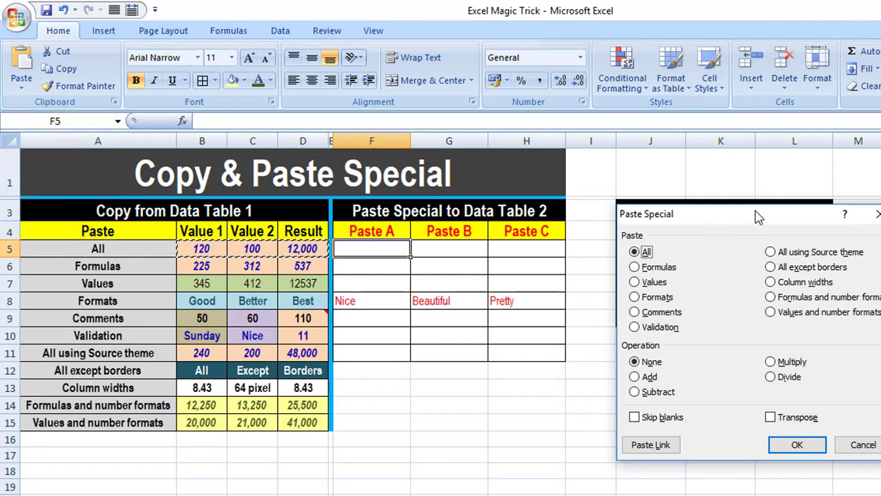
{"action": "left_click_drag", "start_coordinate": [758, 218], "coordinate": [731, 207]}
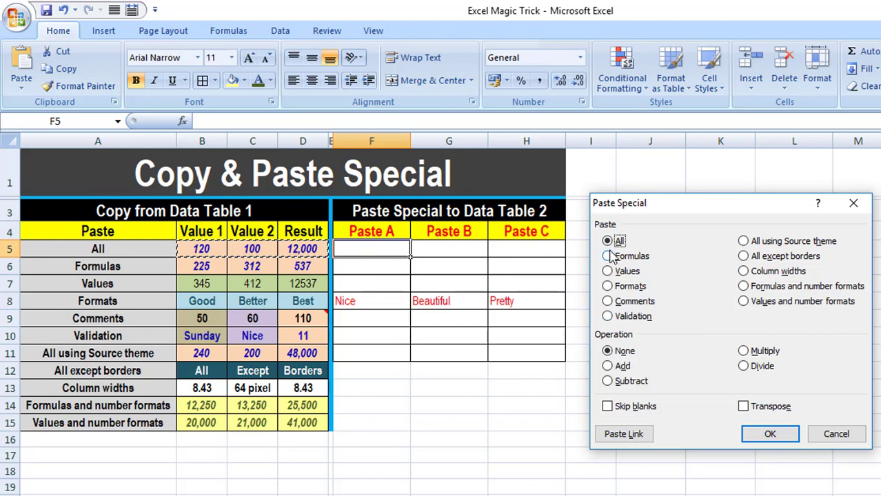
{"action": "left_click", "coordinate": [777, 433]}
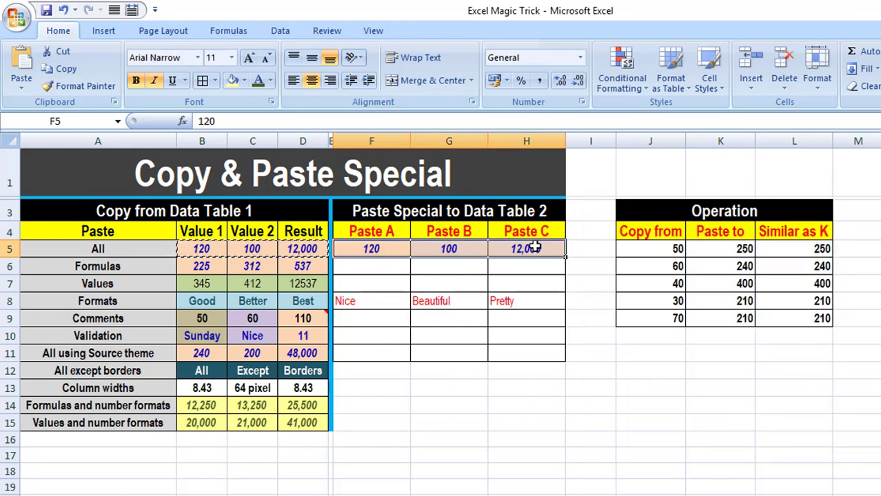
Compare D5's formula with H5's adjusted =F5*G5 and check F5's value
{"action": "left_click", "coordinate": [292, 252]}
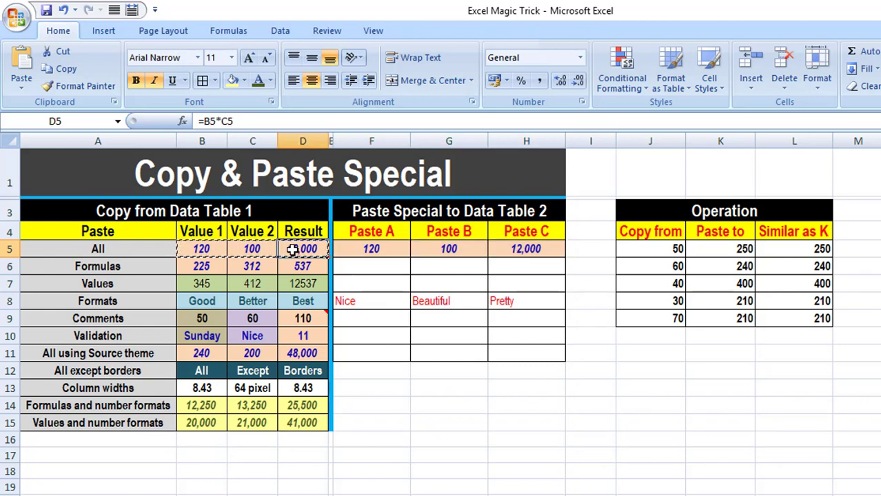
{"action": "left_click", "coordinate": [546, 252]}
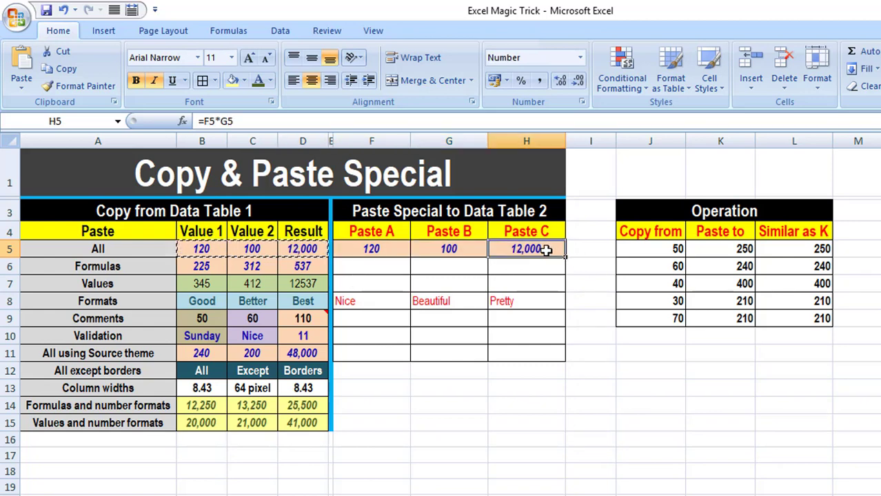
{"action": "left_click", "coordinate": [378, 251]}
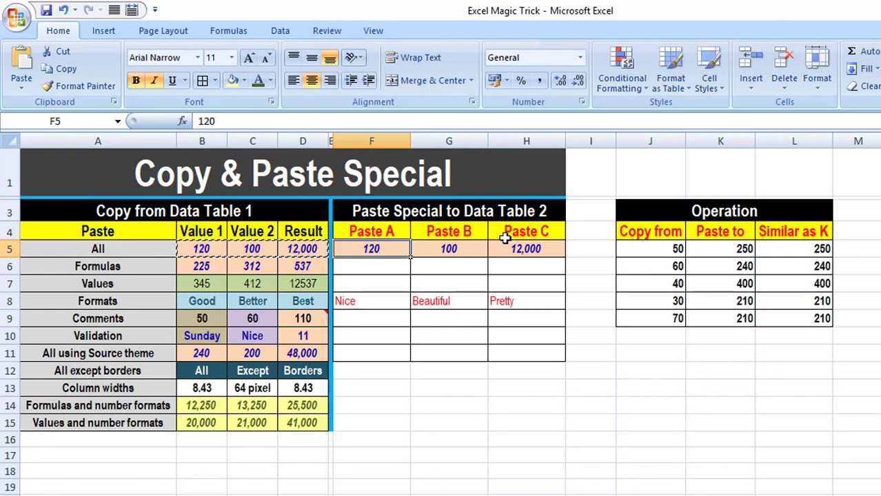
Check D6's SUM formula and copy the Formulas row B6:D6
{"action": "left_click", "coordinate": [197, 266]}
{"action": "left_click_drag", "start_coordinate": [197, 266], "coordinate": [282, 269]}
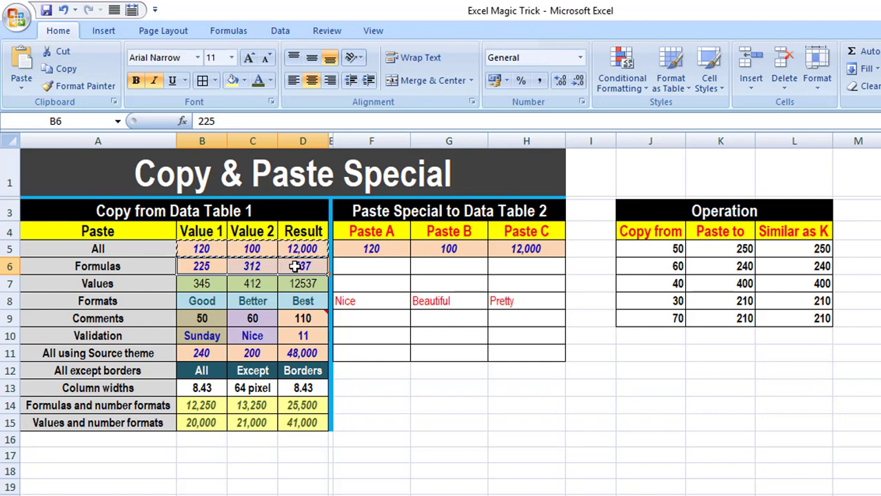
{"action": "left_click", "coordinate": [293, 269]}
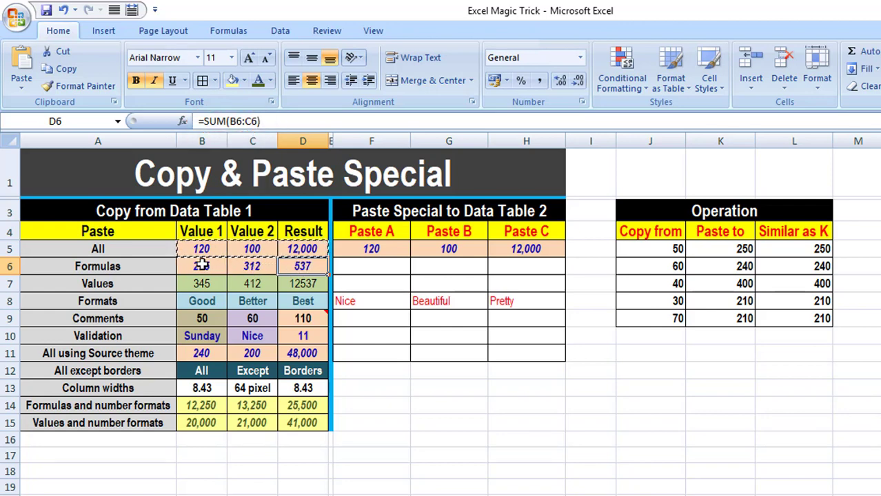
{"action": "left_click_drag", "start_coordinate": [202, 266], "coordinate": [291, 264]}
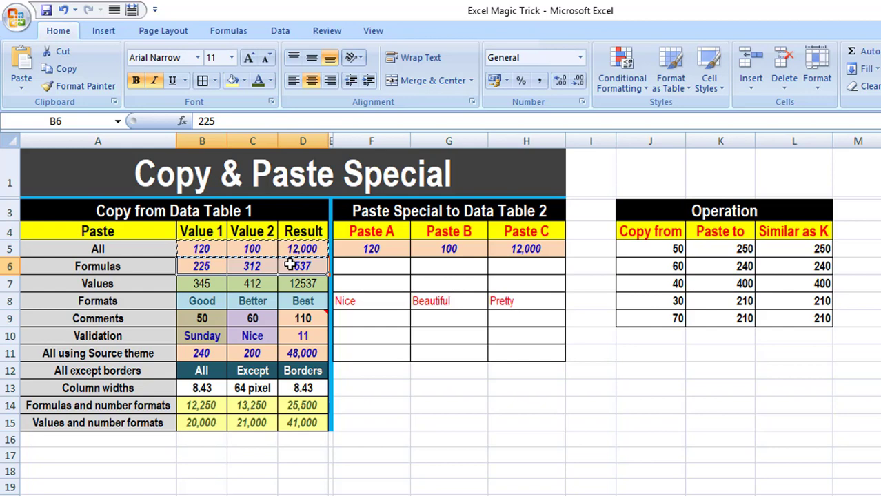
{"action": "key", "text": "ctrl+c"}
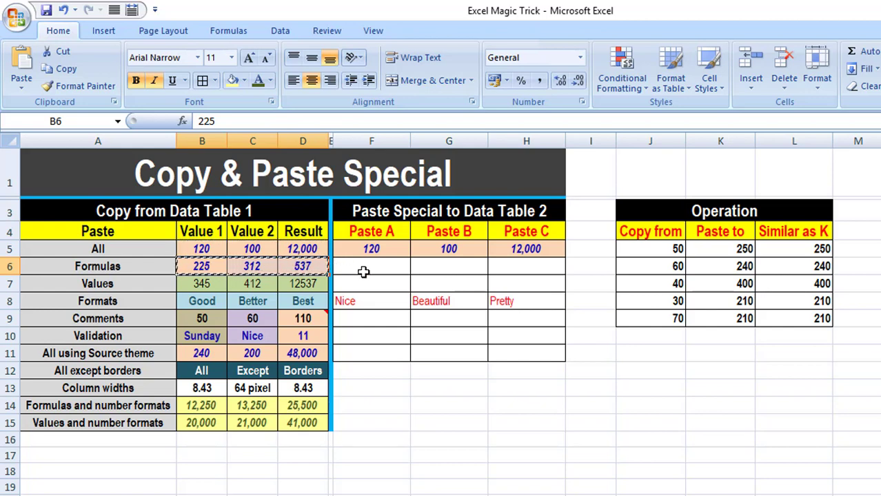
Paste Special only the formulas into F6:H6
{"action": "left_click", "coordinate": [363, 267]}
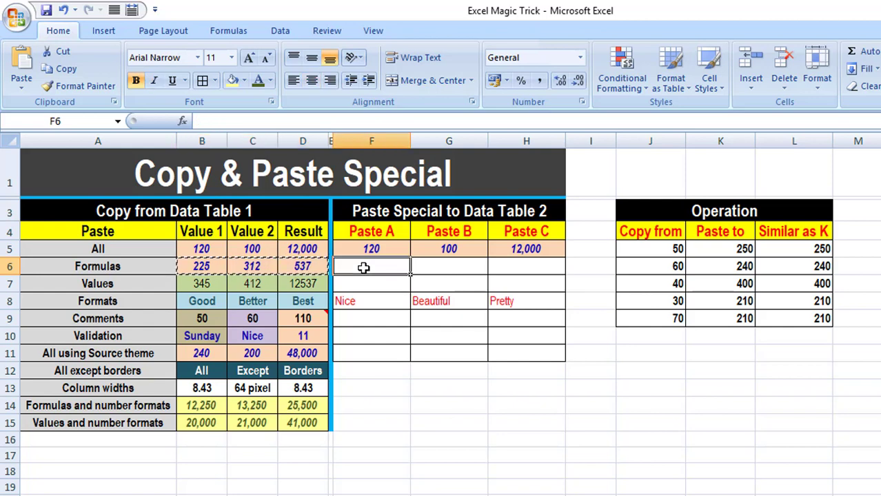
{"action": "right_click", "coordinate": [363, 268]}
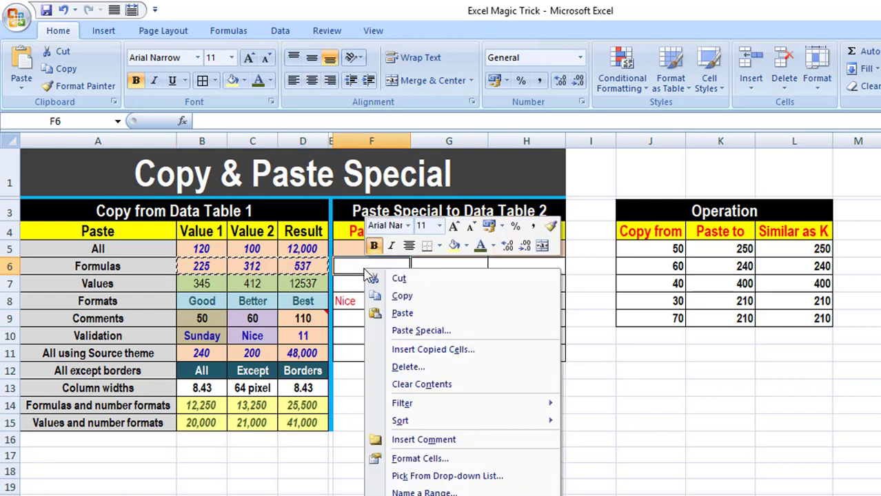
{"action": "left_click", "coordinate": [422, 333]}
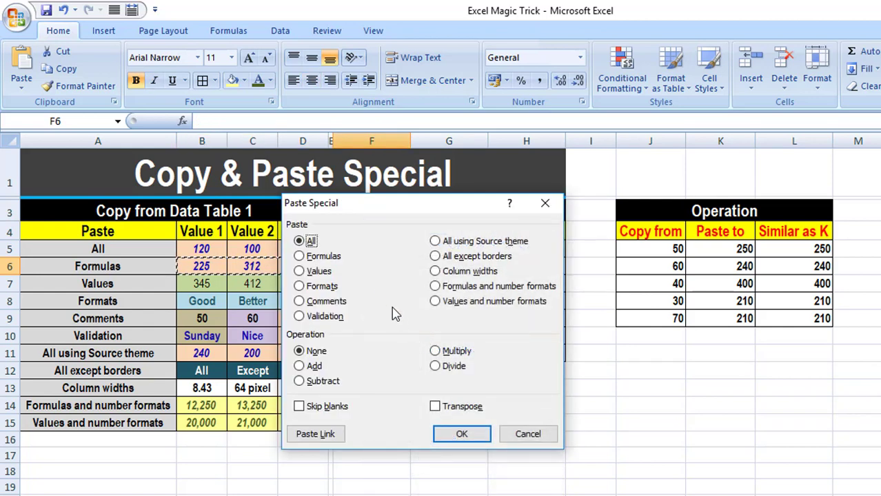
{"action": "left_click", "coordinate": [300, 255]}
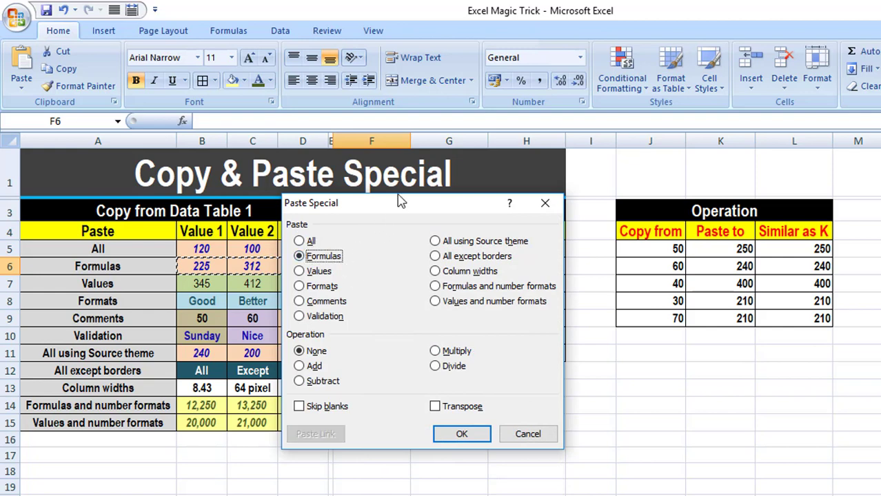
{"action": "left_click_drag", "start_coordinate": [397, 205], "coordinate": [703, 219]}
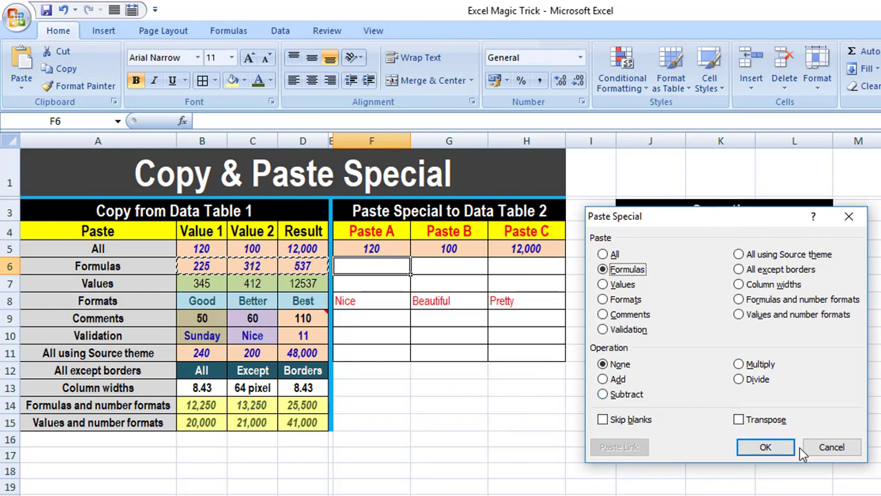
{"action": "left_click", "coordinate": [764, 448]}
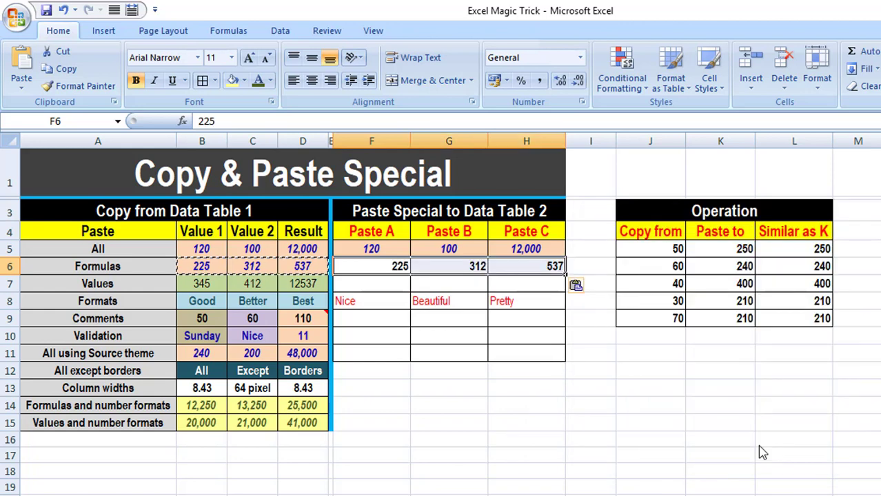
{"action": "left_click", "coordinate": [527, 268]}
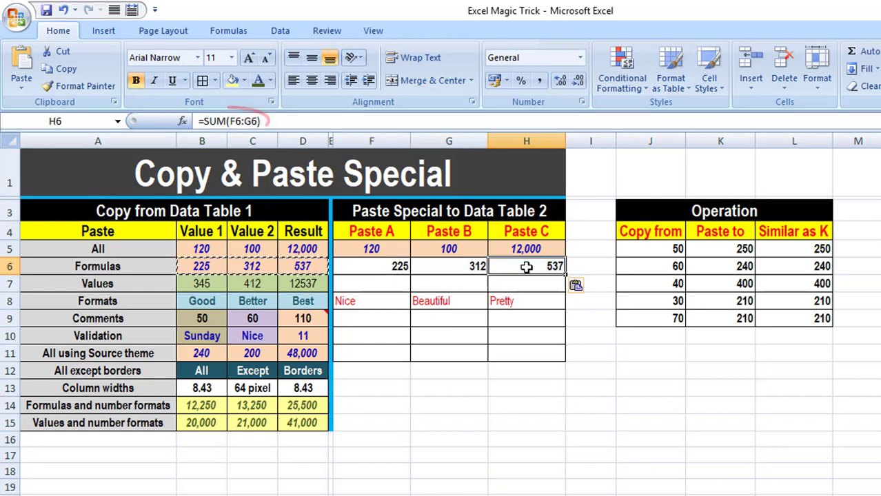
{"action": "left_click", "coordinate": [303, 267]}
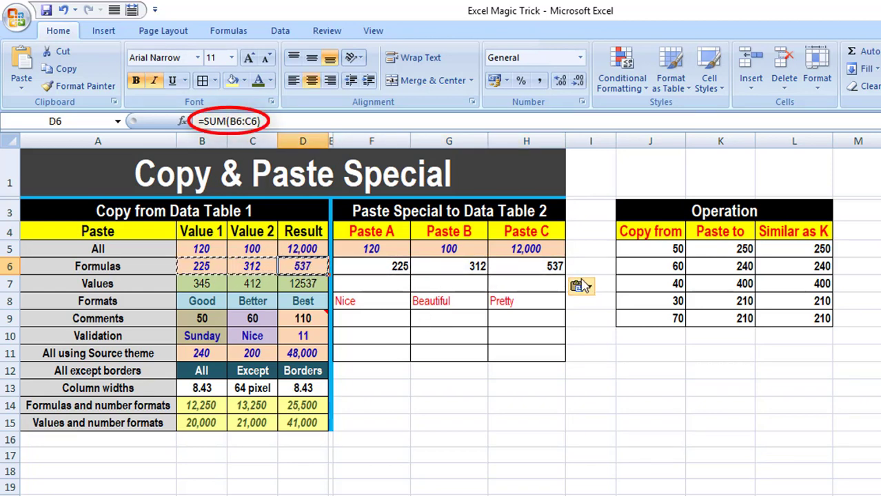
{"action": "left_click", "coordinate": [555, 267]}
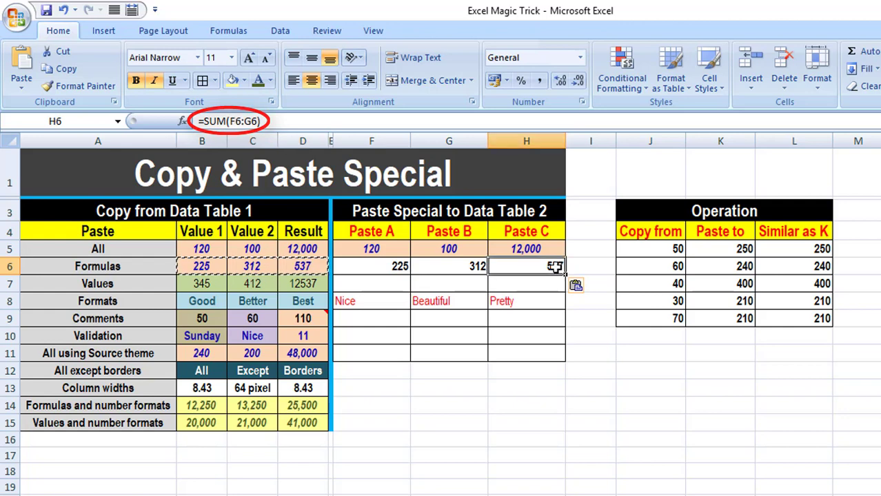
{"action": "left_click", "coordinate": [303, 267]}
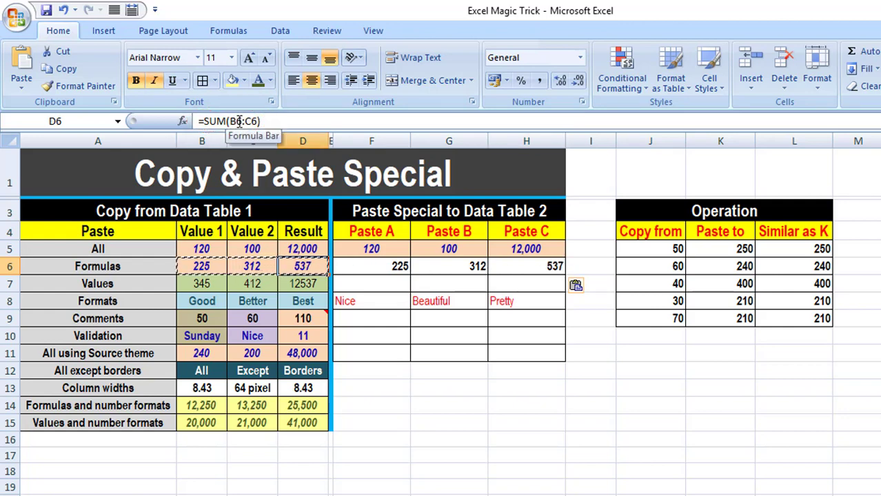
{"action": "left_click", "coordinate": [548, 267]}
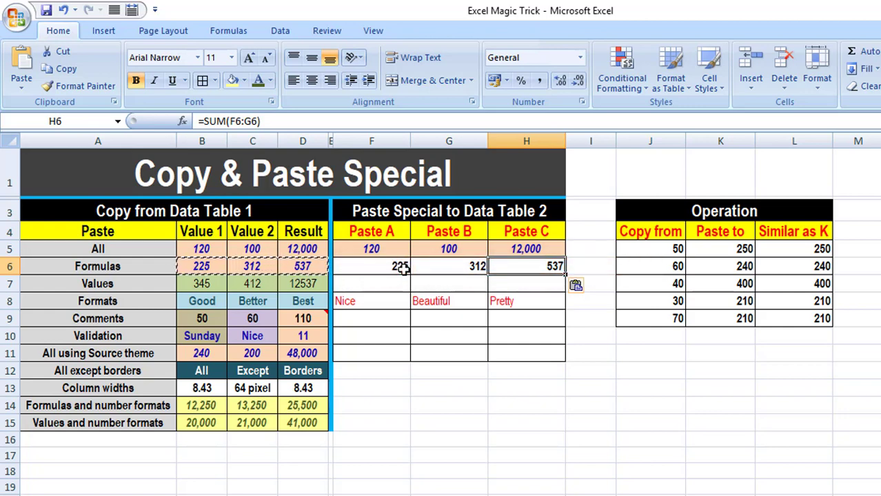
Inspect the formulas behind B7, C7 and D7, then copy the Values row B7:D7
{"action": "left_click", "coordinate": [208, 284]}
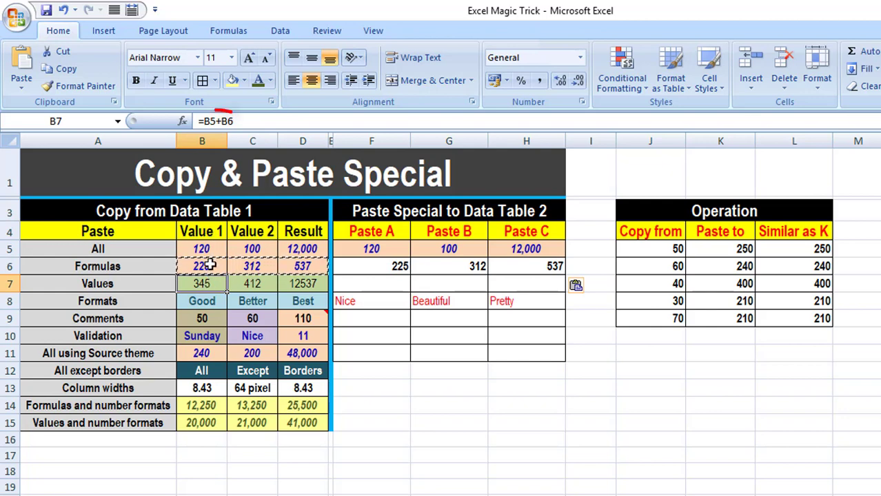
{"action": "left_click", "coordinate": [252, 284]}
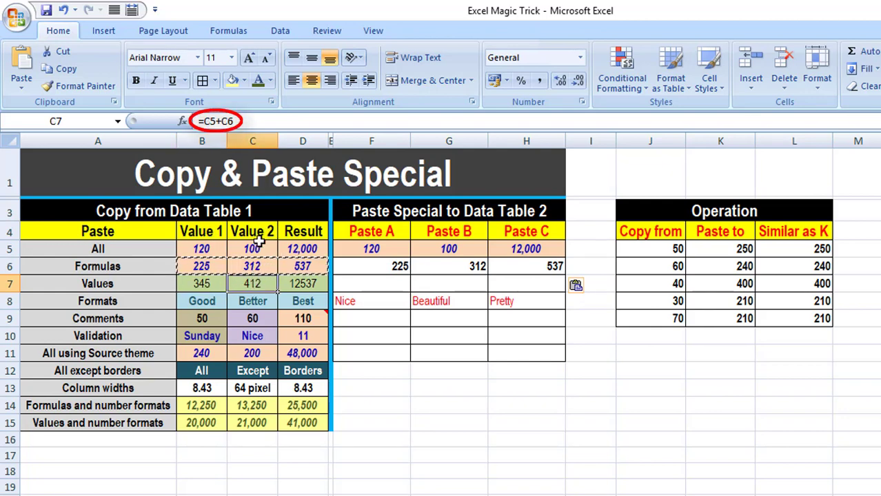
{"action": "left_click", "coordinate": [297, 284]}
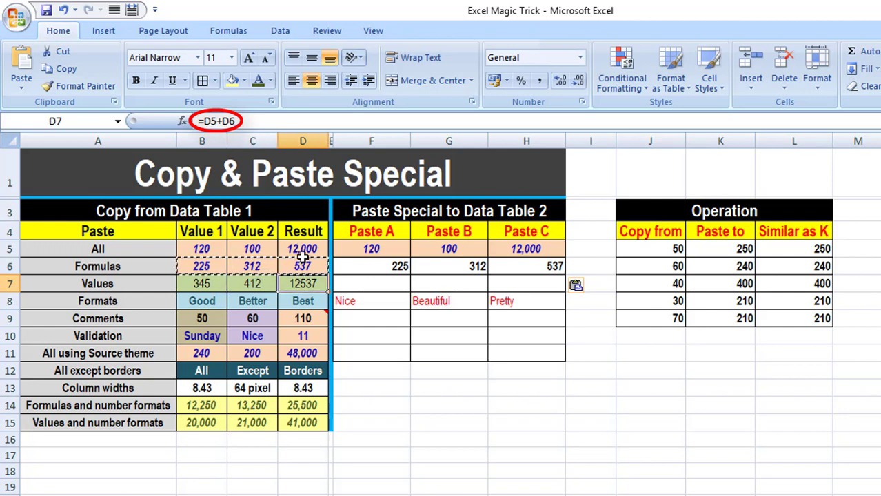
{"action": "left_click_drag", "start_coordinate": [196, 284], "coordinate": [315, 283]}
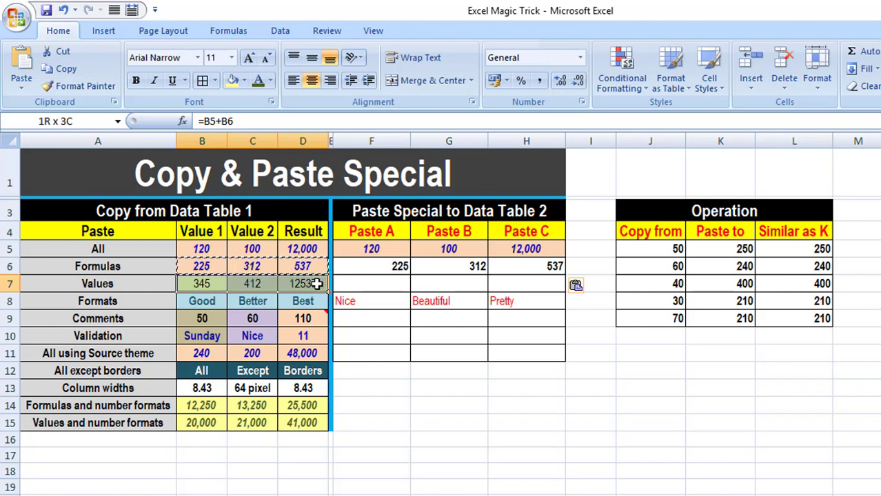
{"action": "key", "text": "ctrl+c"}
Paste Special only the values into F7:H7 and confirm F7 holds plain 345
{"action": "left_click", "coordinate": [392, 280]}
{"action": "right_click", "coordinate": [392, 281]}
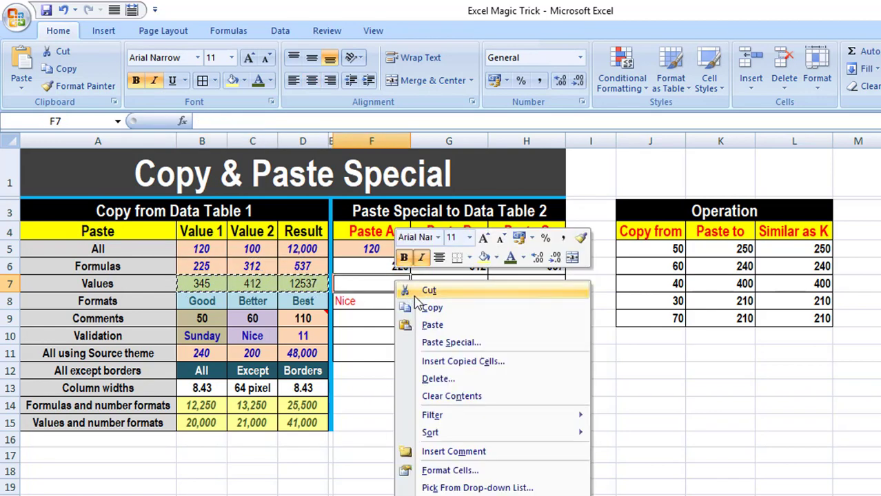
{"action": "left_click", "coordinate": [445, 343]}
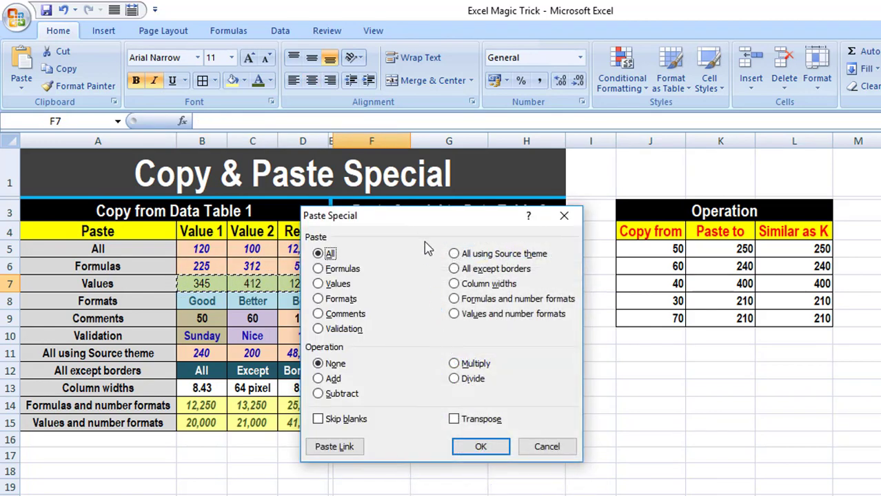
{"action": "left_click_drag", "start_coordinate": [434, 222], "coordinate": [693, 200]}
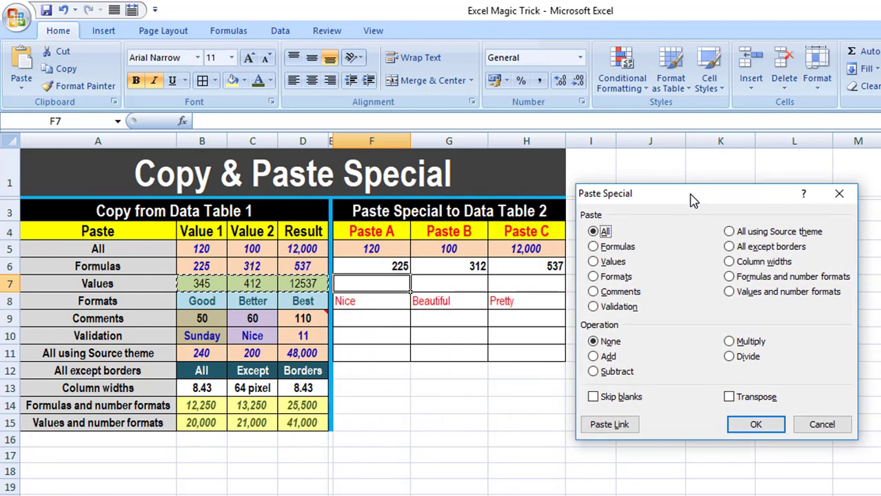
{"action": "left_click", "coordinate": [613, 262]}
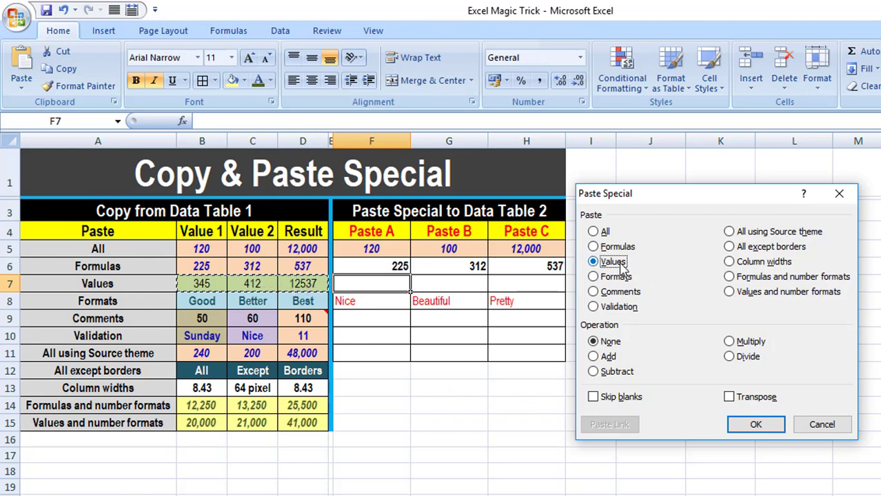
{"action": "left_click", "coordinate": [755, 425]}
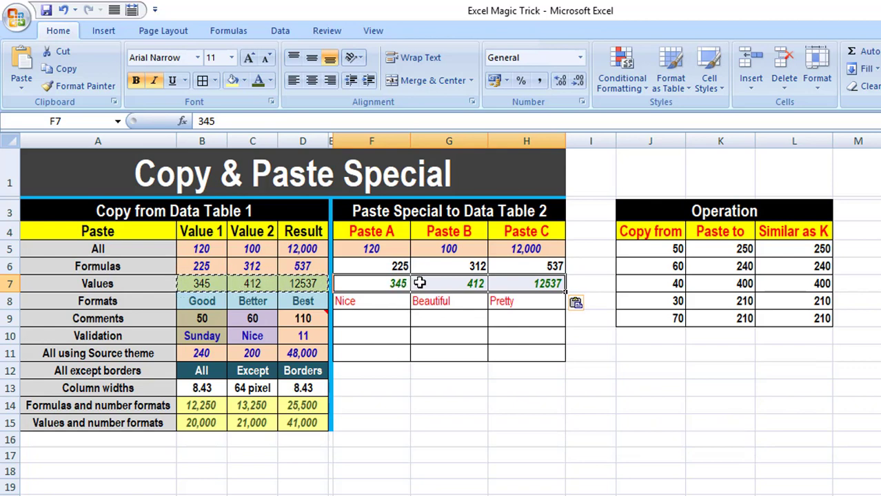
{"action": "left_click", "coordinate": [210, 284]}
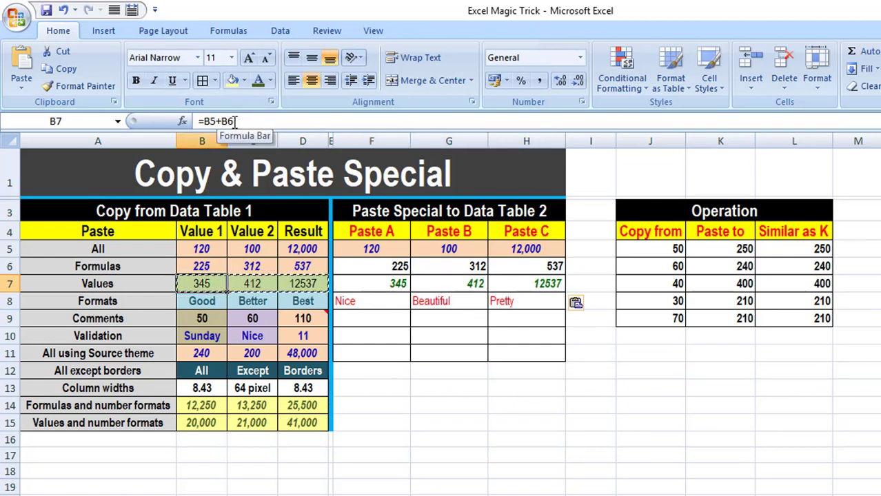
{"action": "left_click", "coordinate": [387, 283]}
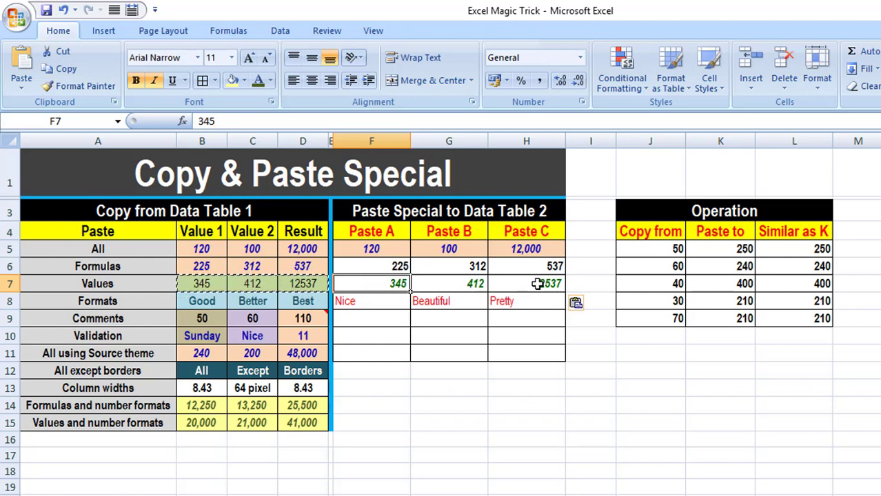
{"action": "left_click_drag", "start_coordinate": [391, 290], "coordinate": [504, 284]}
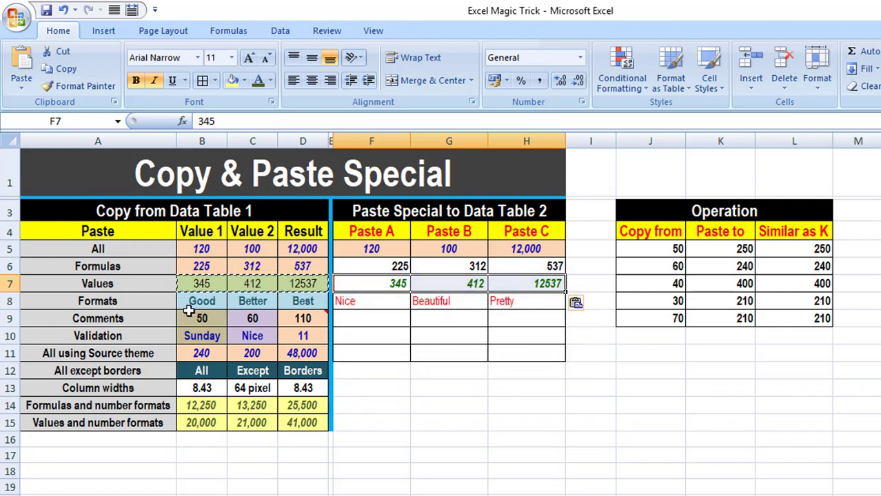
Copy the Formats row B8:D8 and paste only its formatting onto F8:H8
{"action": "left_click_drag", "start_coordinate": [191, 301], "coordinate": [284, 301]}
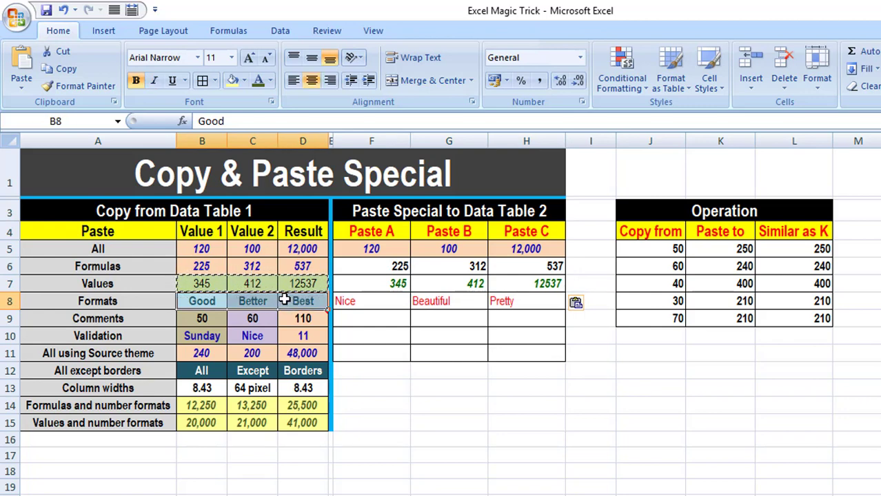
{"action": "key", "text": "ctrl+c"}
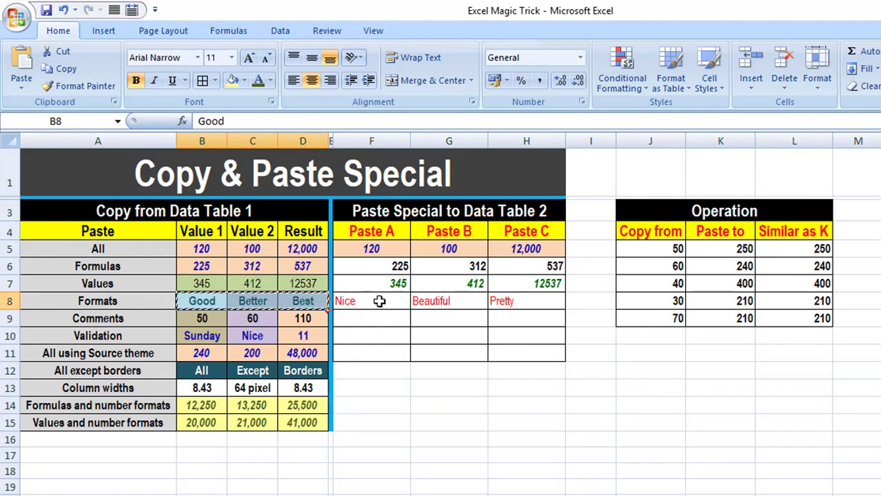
{"action": "left_click", "coordinate": [379, 301]}
{"action": "right_click", "coordinate": [379, 301]}
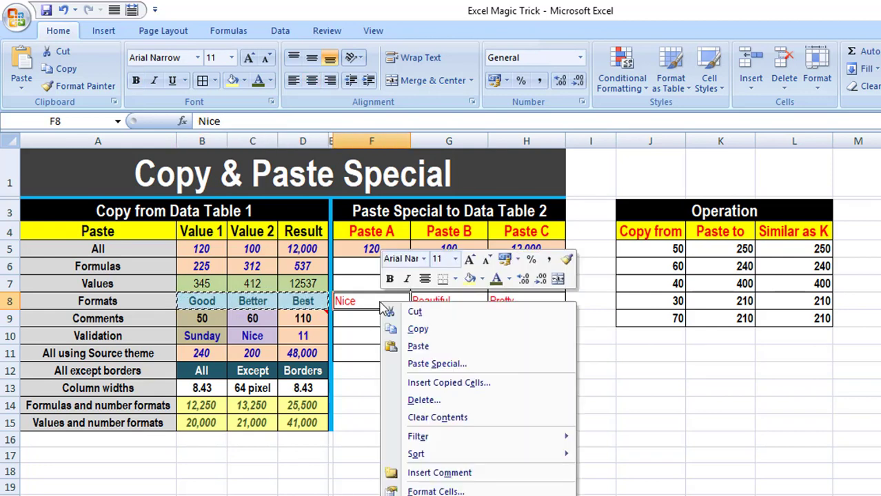
{"action": "left_click", "coordinate": [440, 364]}
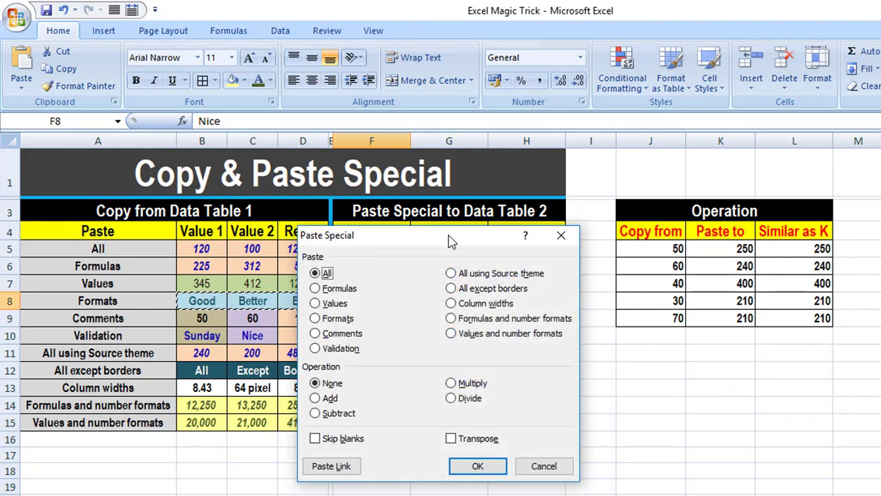
{"action": "left_click_drag", "start_coordinate": [444, 240], "coordinate": [730, 208]}
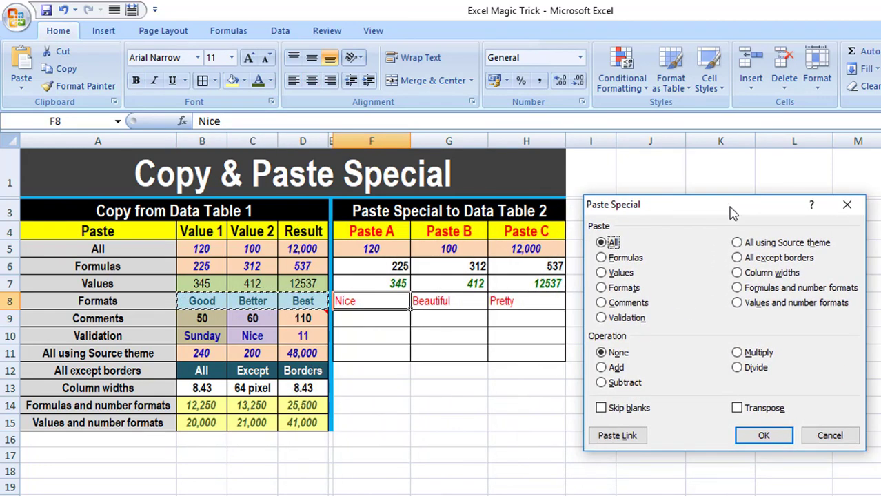
{"action": "left_click", "coordinate": [620, 288]}
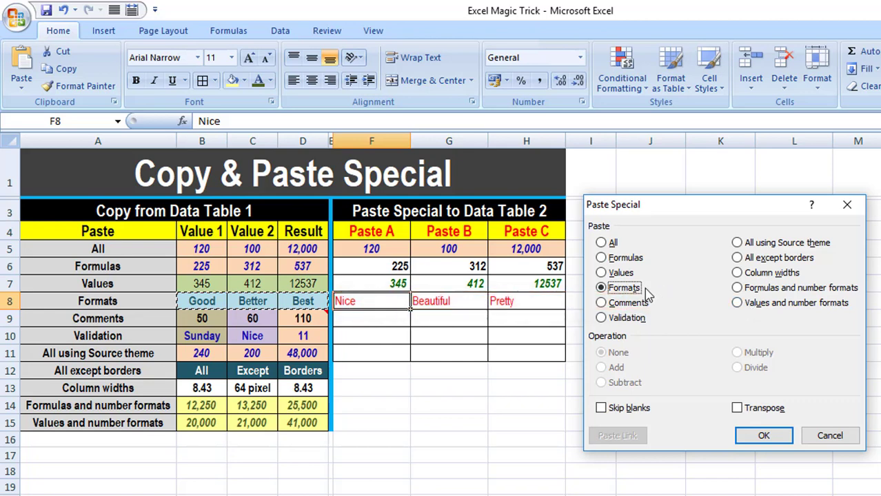
{"action": "left_click", "coordinate": [774, 438]}
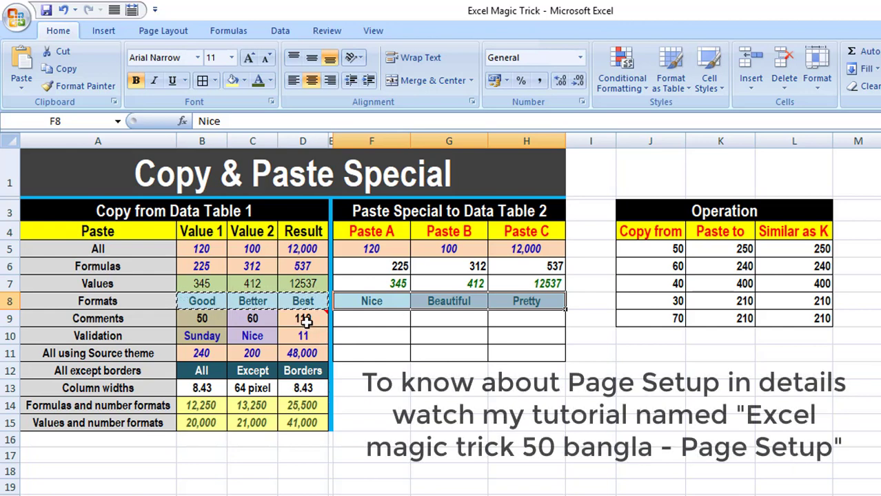
{"action": "mouse_move", "coordinate": [295, 319]}
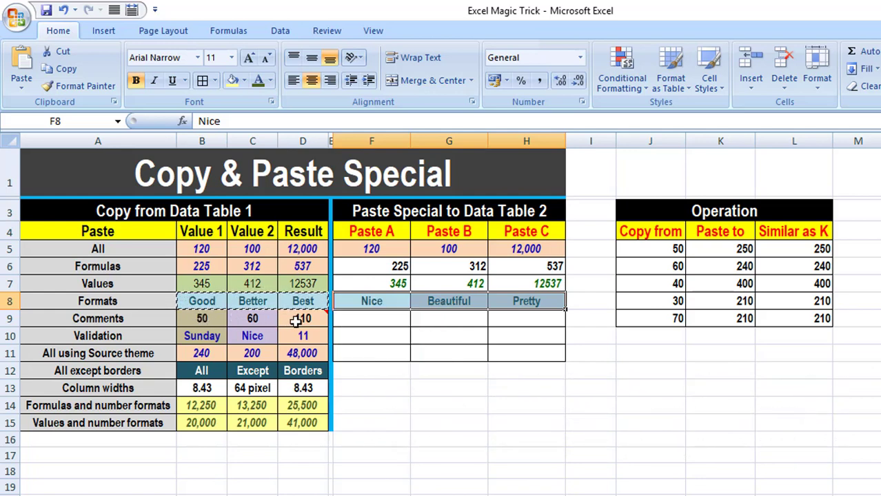
{"action": "left_click", "coordinate": [299, 319]}
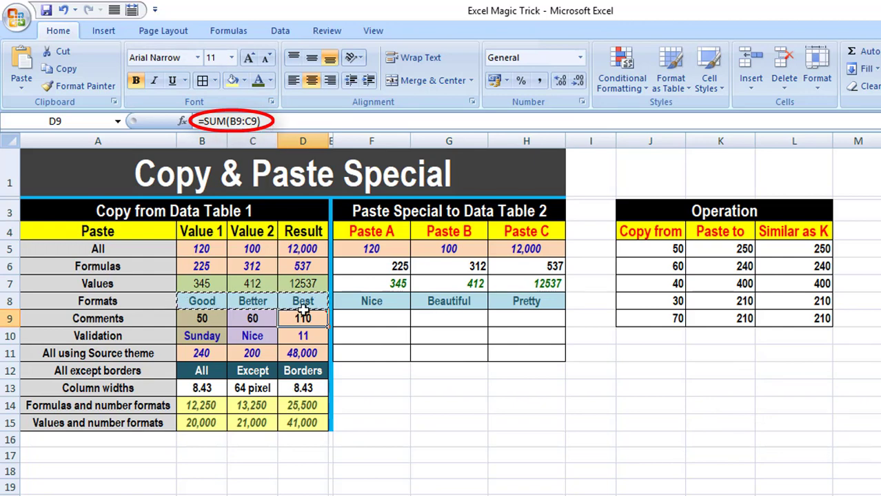
{"action": "mouse_move", "coordinate": [314, 318]}
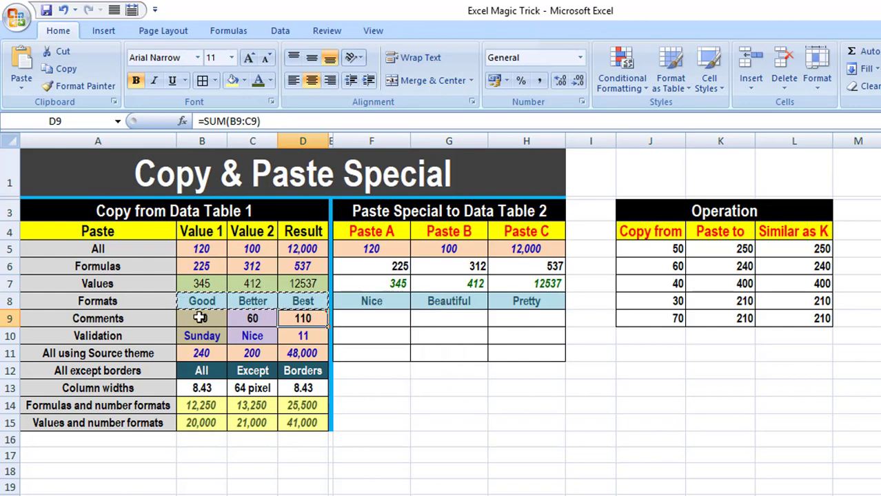
Copy the Comments row B9:D9
{"action": "left_click_drag", "start_coordinate": [210, 316], "coordinate": [288, 317]}
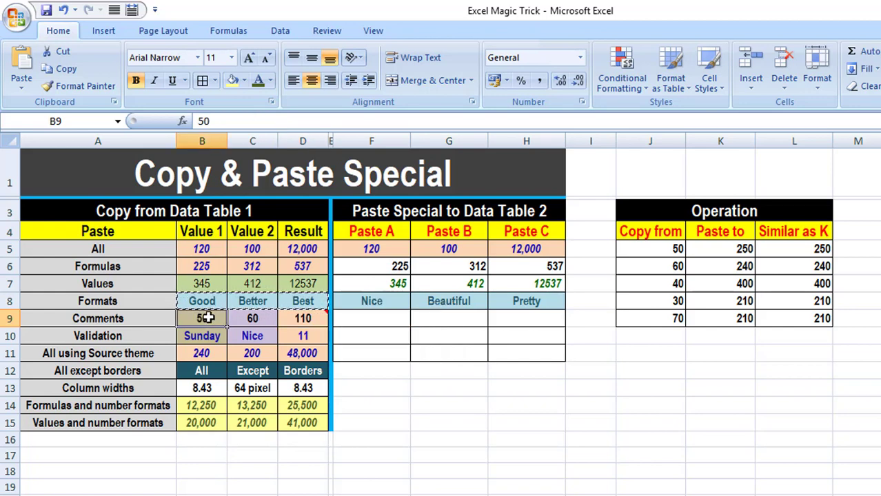
{"action": "right_click", "coordinate": [288, 317]}
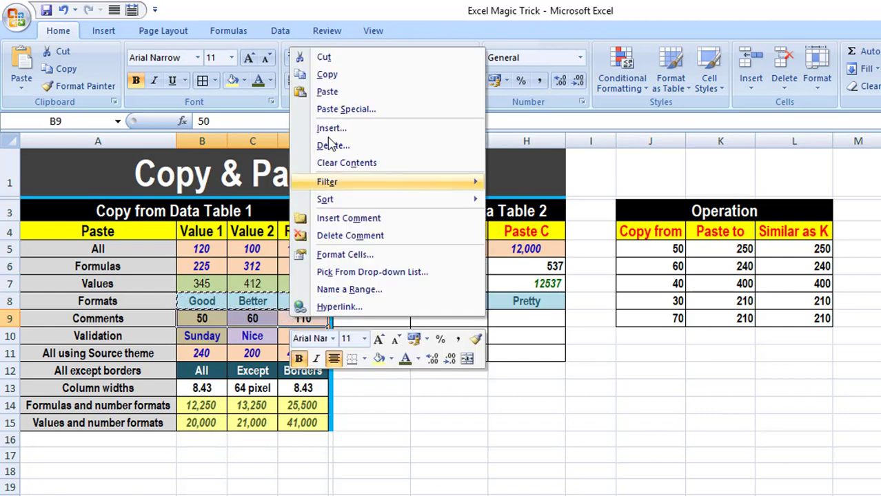
{"action": "left_click", "coordinate": [331, 74]}
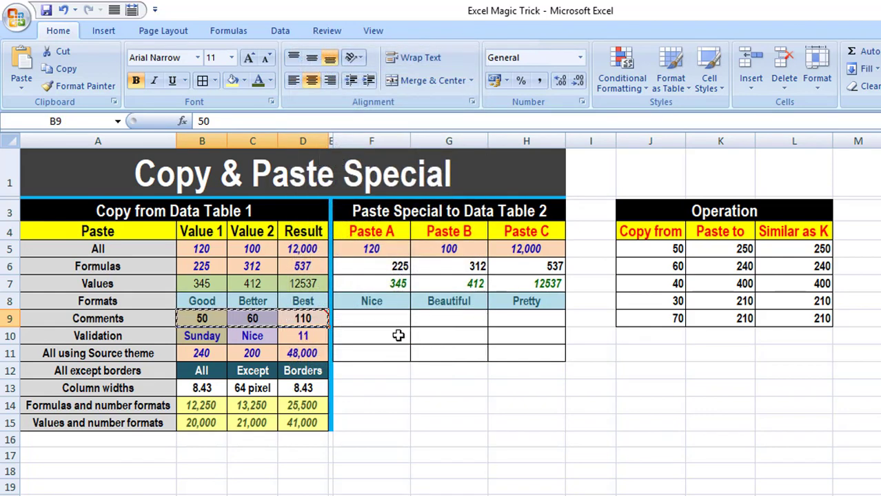
Paste Special only the comments into F9:H9
{"action": "left_click", "coordinate": [384, 317]}
{"action": "right_click", "coordinate": [385, 318]}
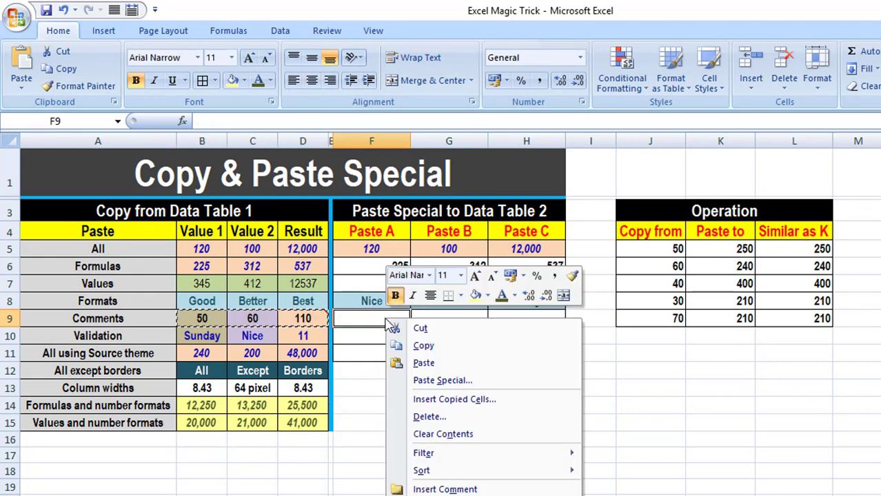
{"action": "left_click", "coordinate": [442, 380]}
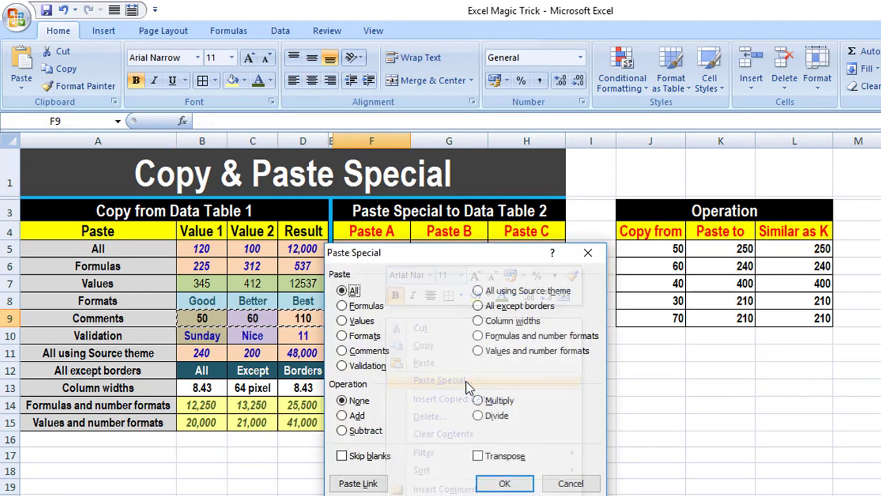
{"action": "left_click_drag", "start_coordinate": [436, 257], "coordinate": [686, 179]}
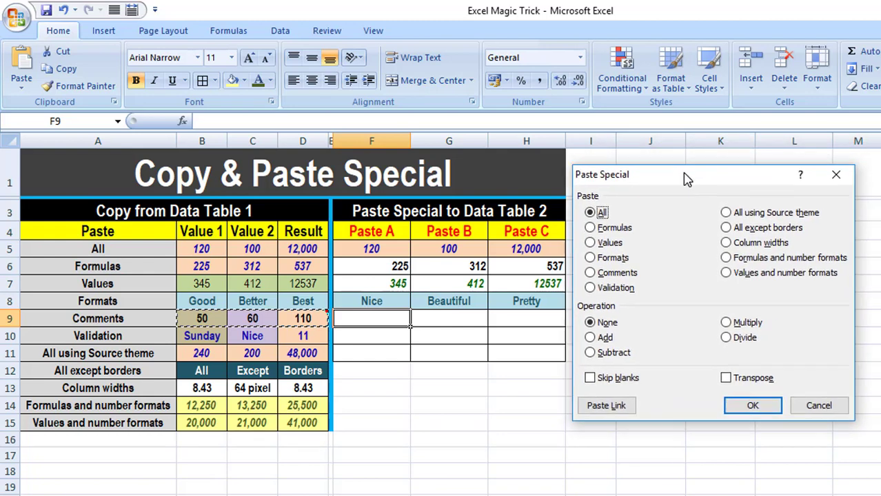
{"action": "left_click", "coordinate": [612, 274]}
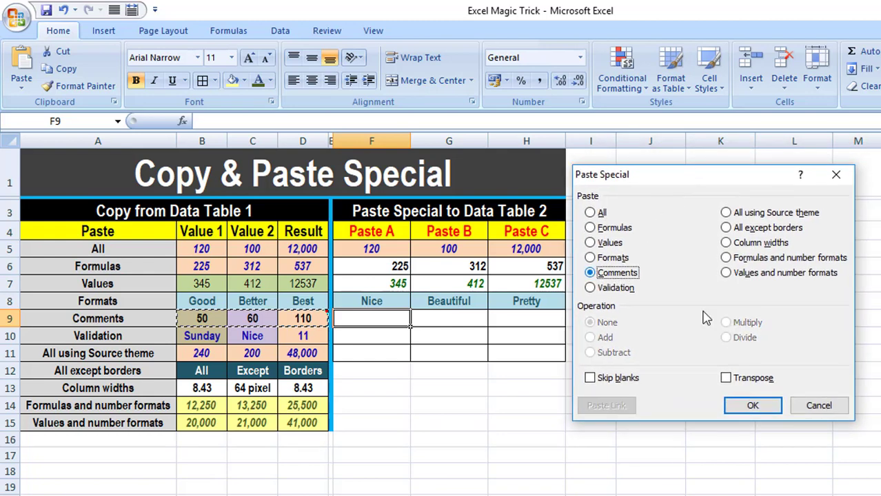
{"action": "left_click", "coordinate": [753, 406]}
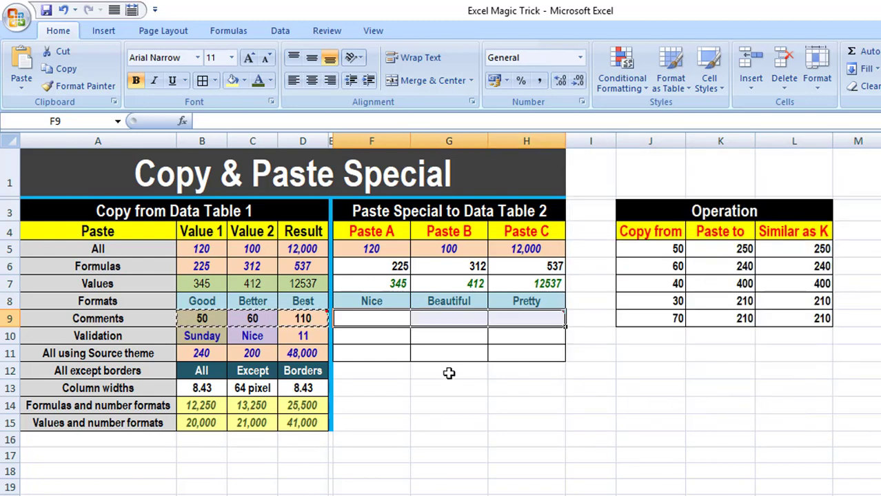
{"action": "left_click", "coordinate": [356, 321]}
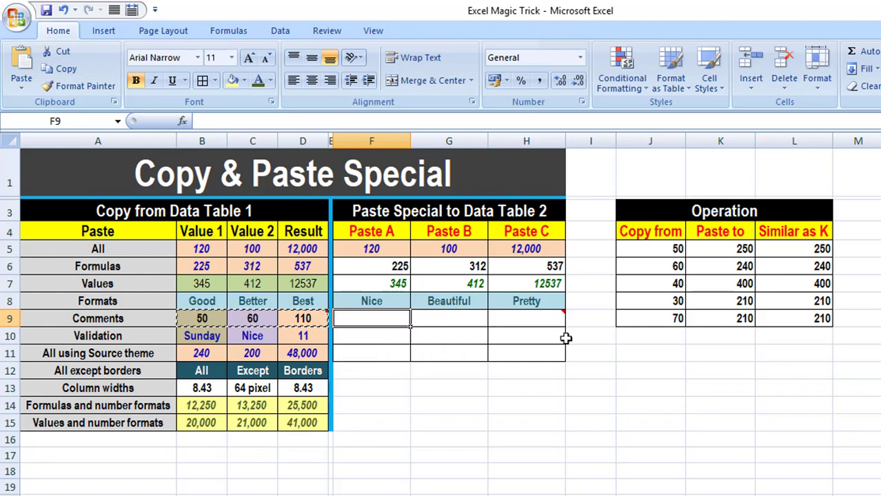
{"action": "mouse_move", "coordinate": [542, 315]}
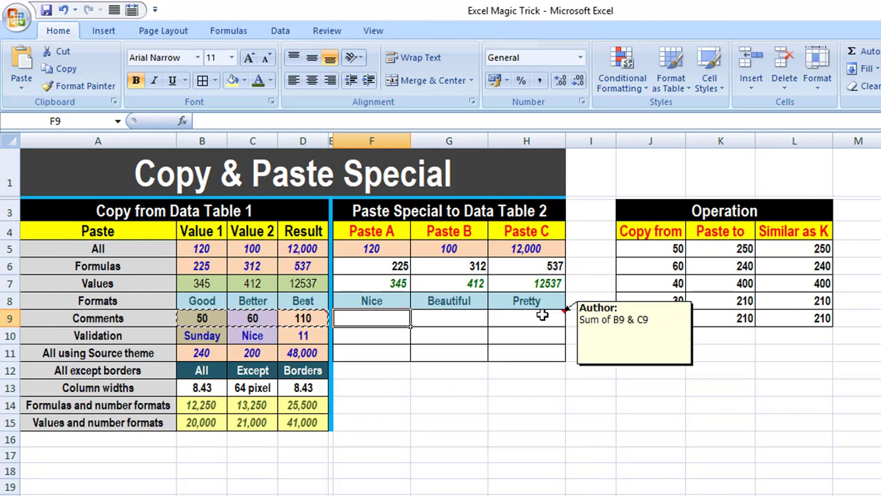
{"action": "left_click", "coordinate": [183, 337]}
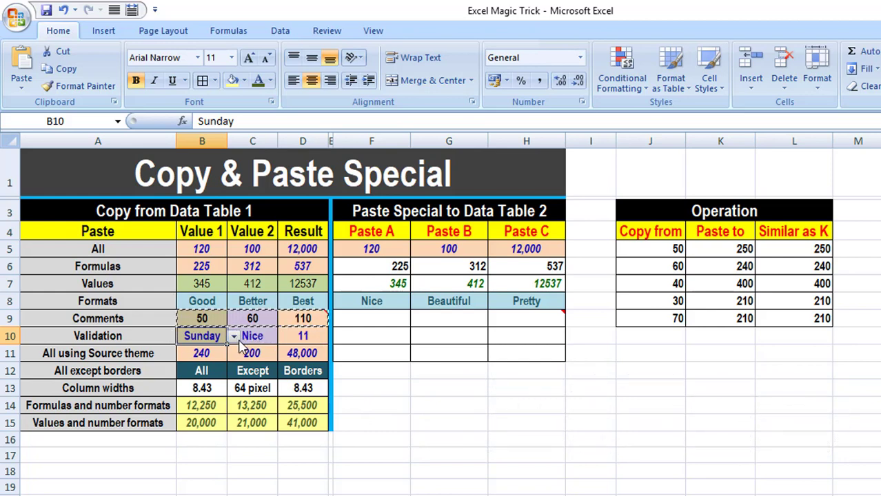
{"action": "left_click", "coordinate": [235, 337]}
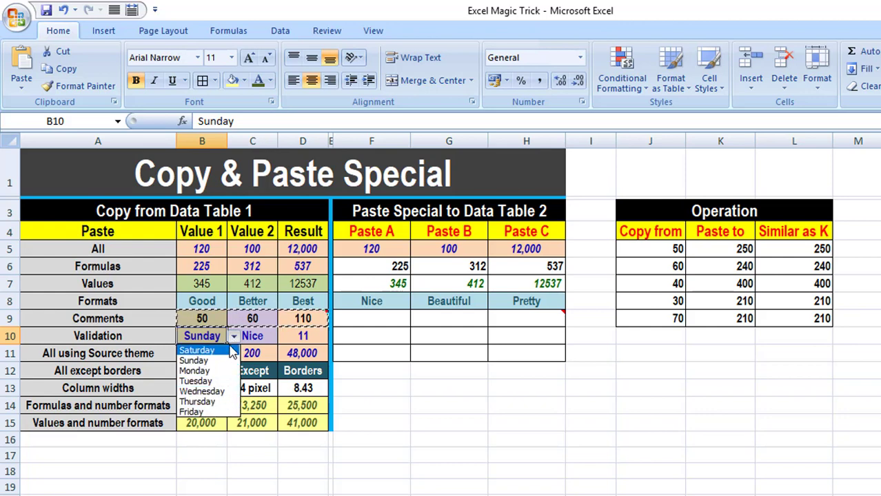
{"action": "left_click", "coordinate": [234, 337]}
{"action": "left_click", "coordinate": [256, 334]}
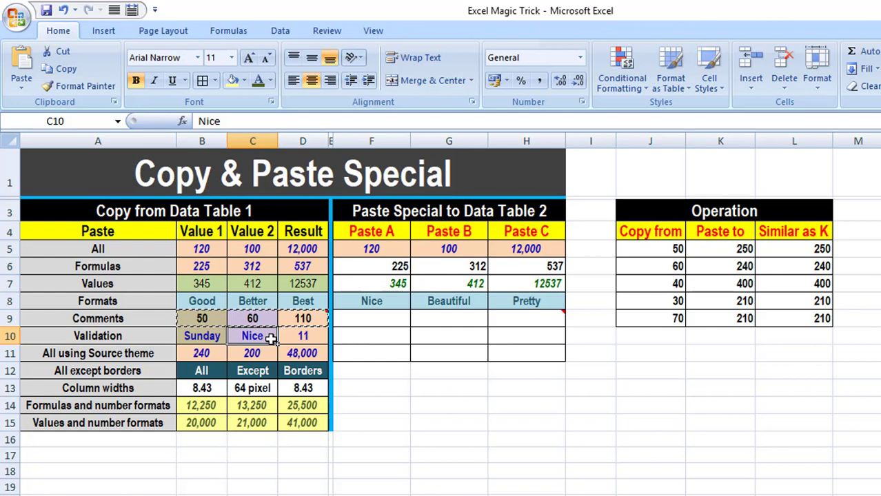
{"action": "type", "text": "a"}
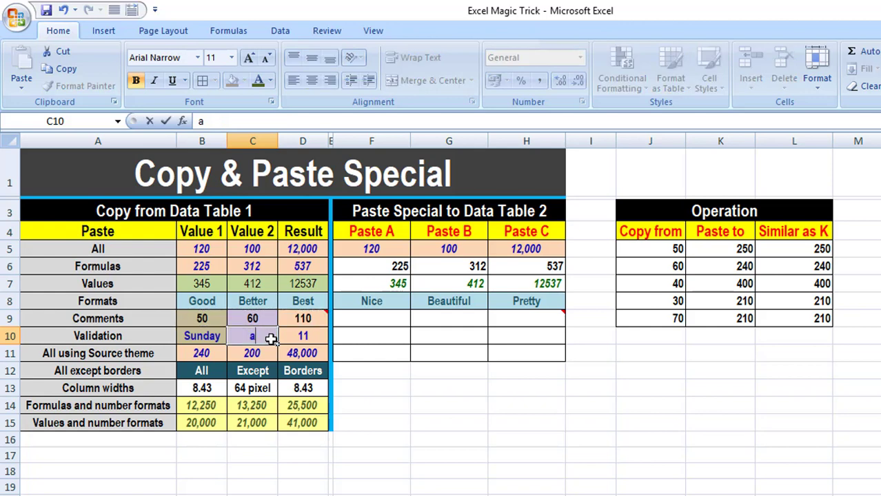
{"action": "key", "text": "Return"}
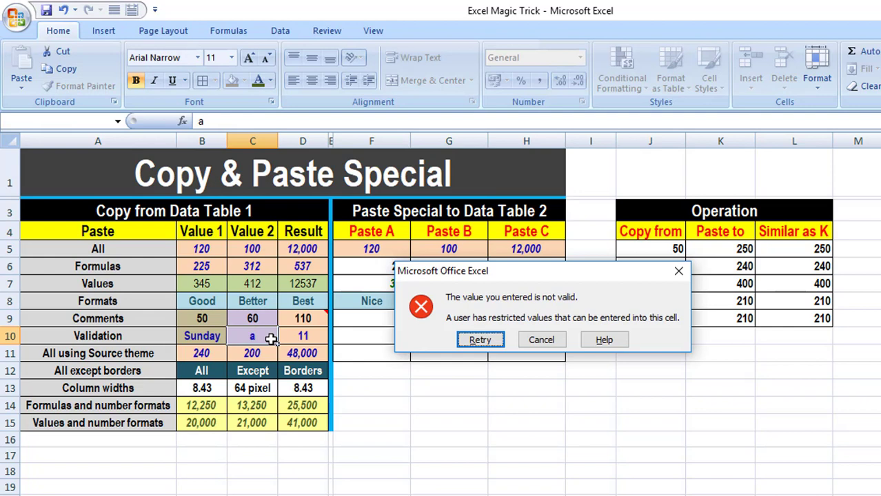
{"action": "key", "text": "Escape"}
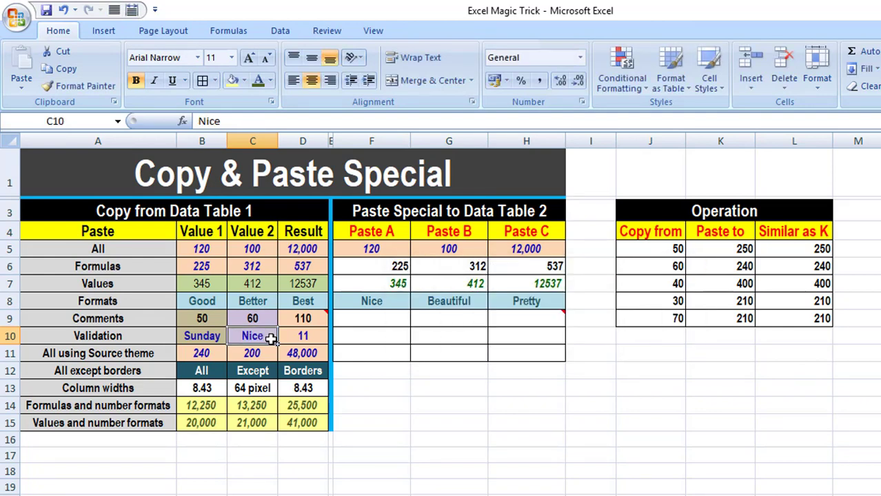
{"action": "type", "text": "Be"}
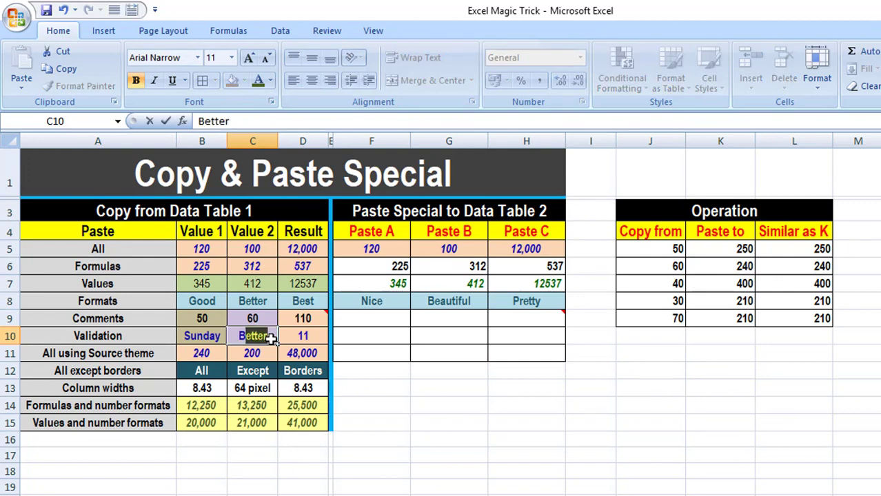
{"action": "type", "text": "autifu"}
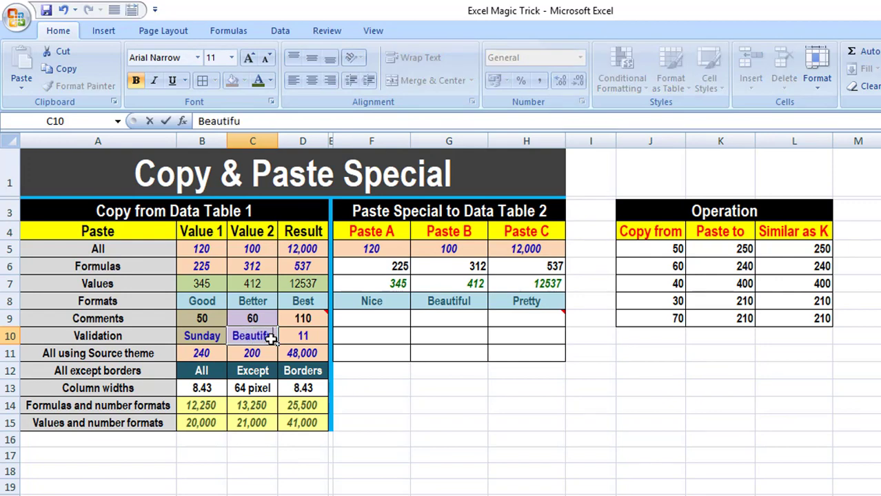
{"action": "type", "text": "l"}
{"action": "key", "text": "Return"}
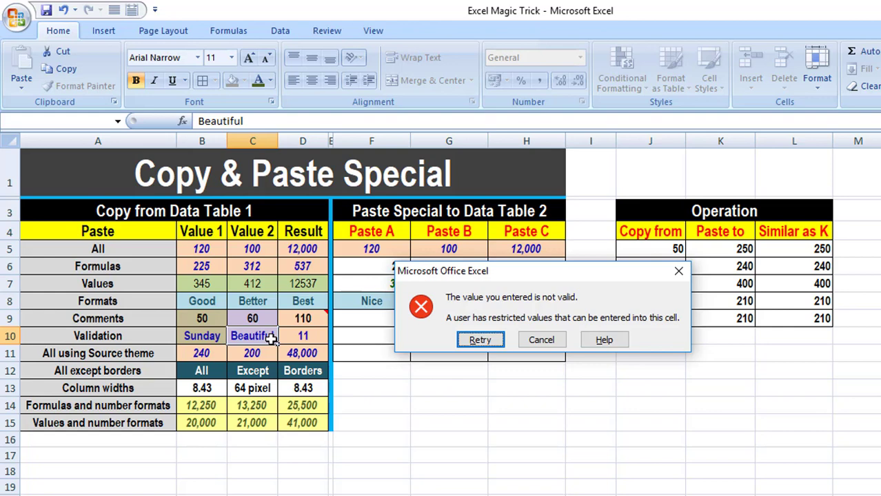
{"action": "key", "text": "Escape"}
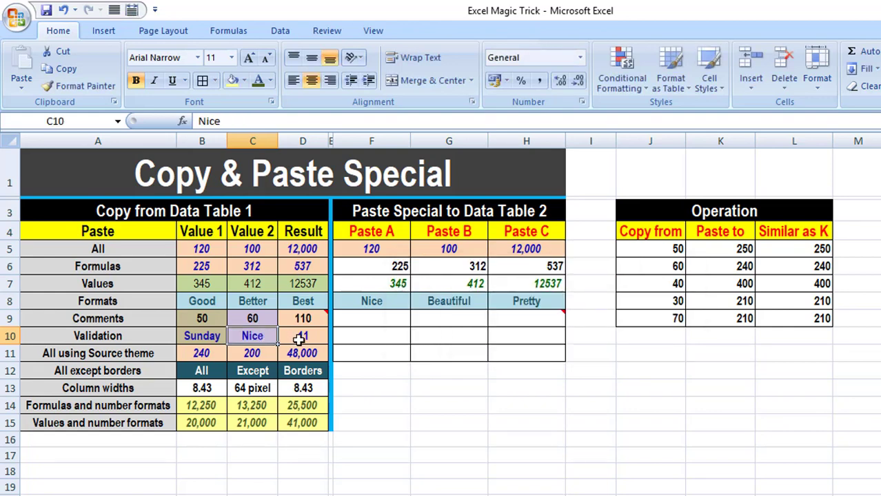
Test D10's validation with 111 and 9, cancelling both, then copy B10:D10
{"action": "left_click", "coordinate": [317, 336]}
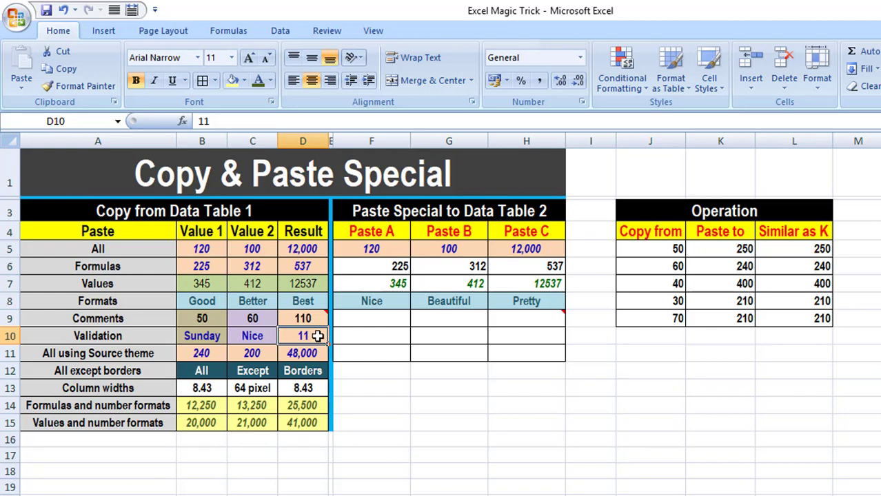
{"action": "double_click", "coordinate": [318, 336]}
{"action": "type", "text": "1"}
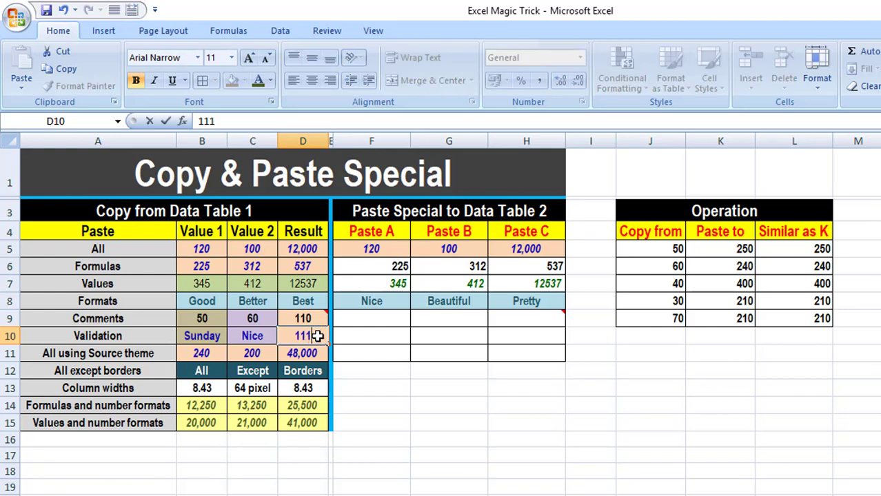
{"action": "key", "text": "Return"}
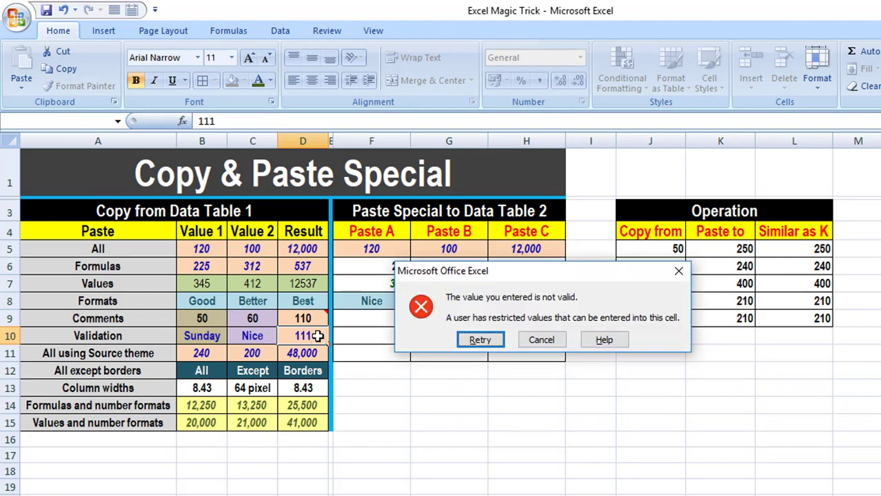
{"action": "key", "text": "Escape"}
{"action": "type", "text": "9"}
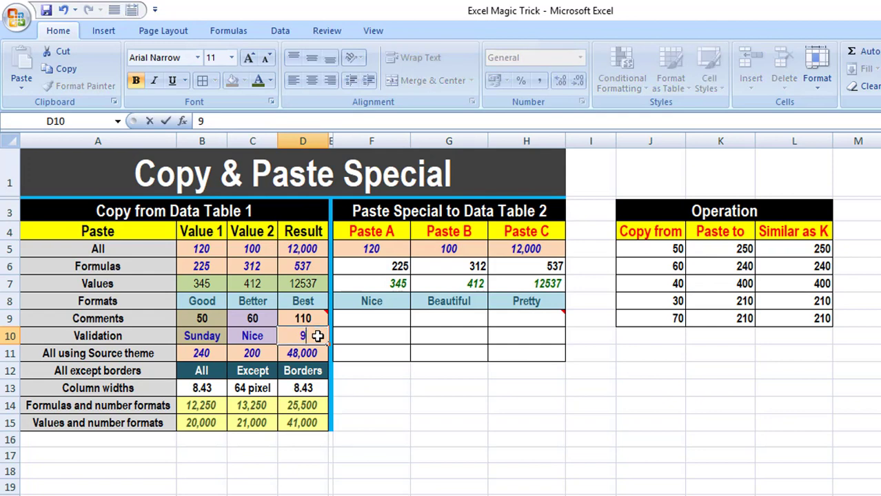
{"action": "key", "text": "Return"}
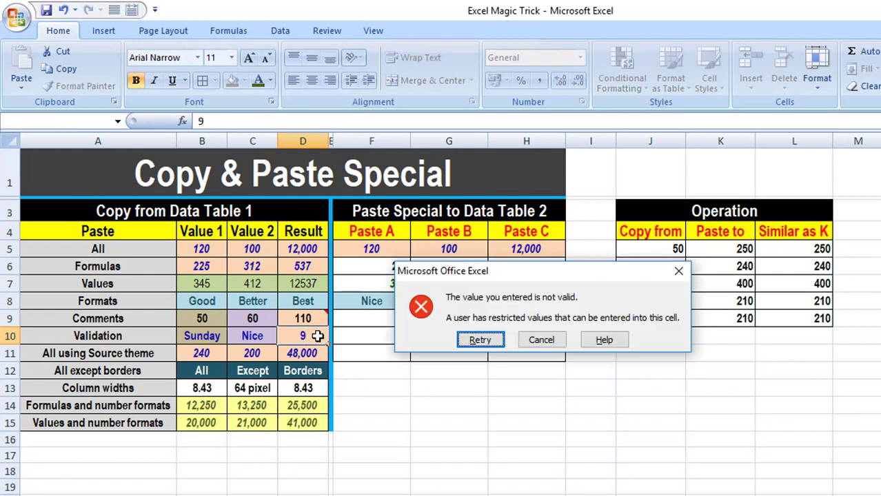
{"action": "key", "text": "Escape"}
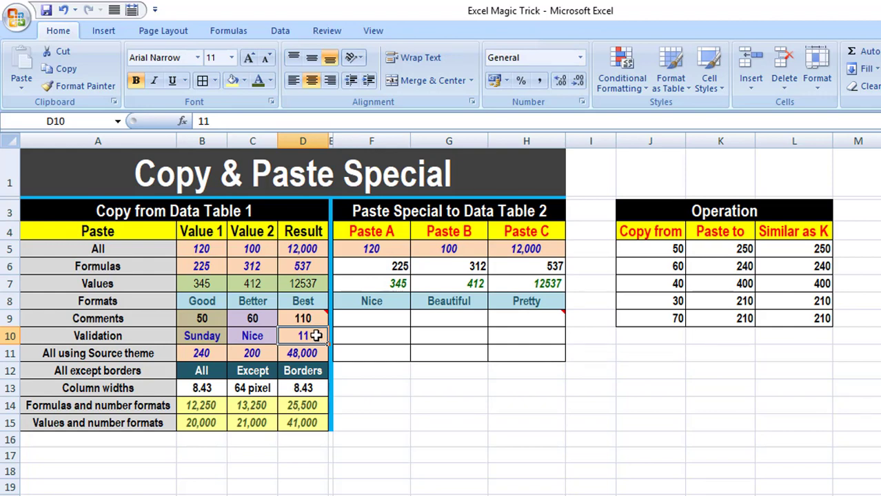
{"action": "left_click_drag", "start_coordinate": [210, 336], "coordinate": [314, 335]}
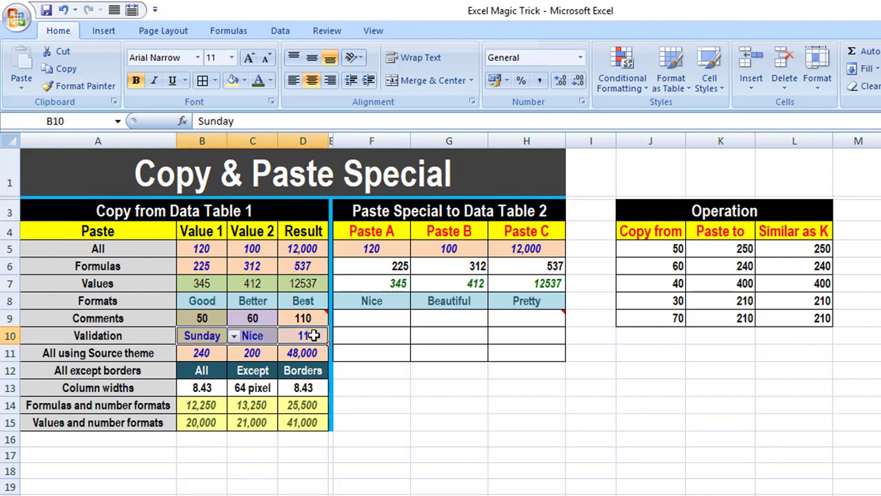
{"action": "key", "text": "ctrl+c"}
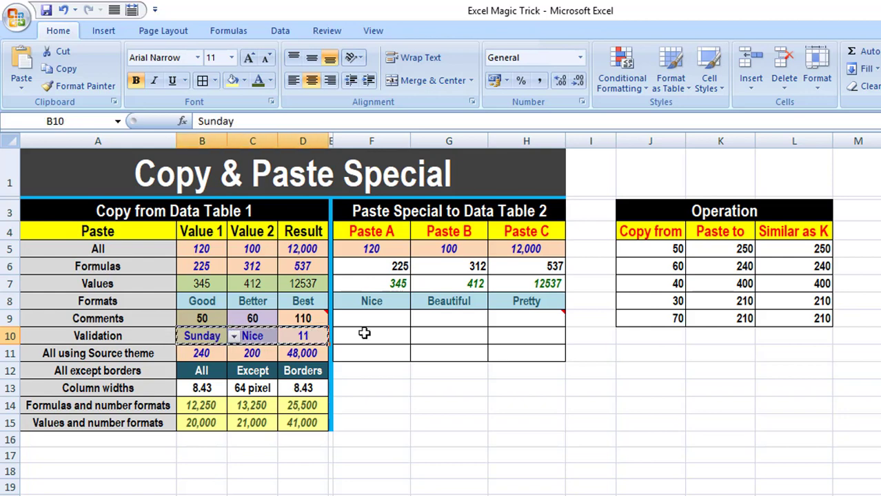
Paste Special only the validation into F10:H10
{"action": "left_click", "coordinate": [364, 334]}
{"action": "right_click", "coordinate": [365, 334]}
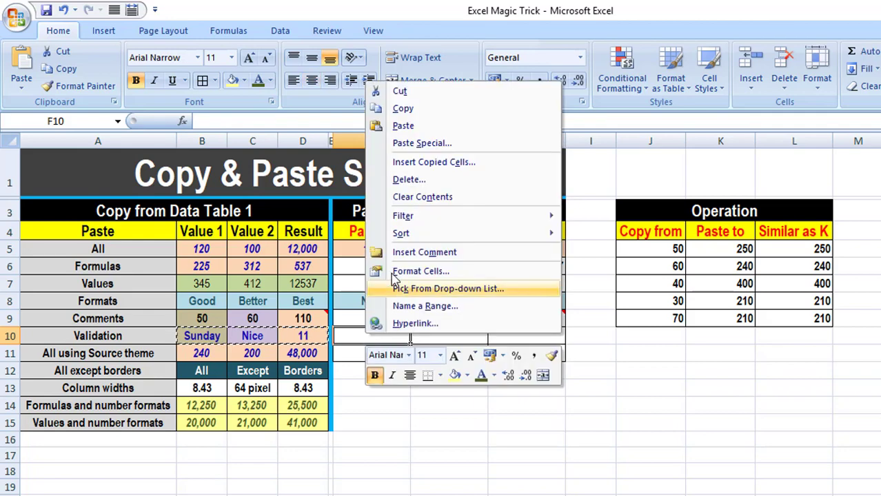
{"action": "left_click", "coordinate": [400, 143]}
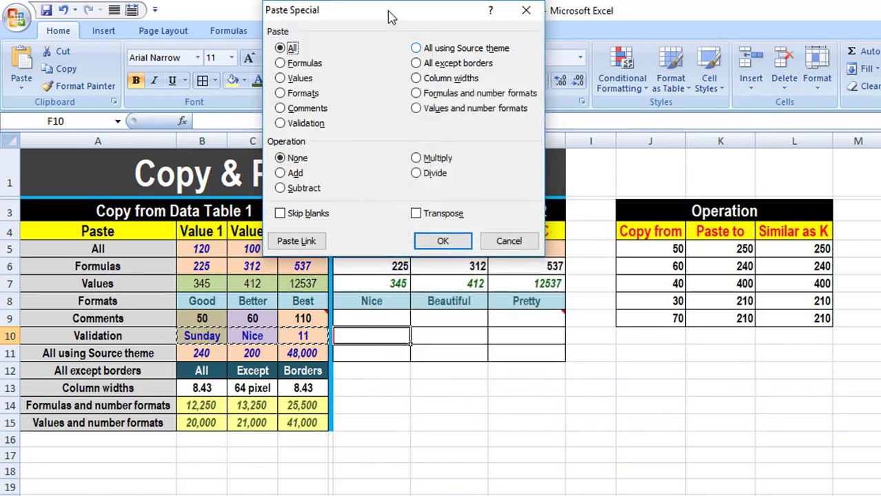
{"action": "left_click_drag", "start_coordinate": [390, 12], "coordinate": [706, 124]}
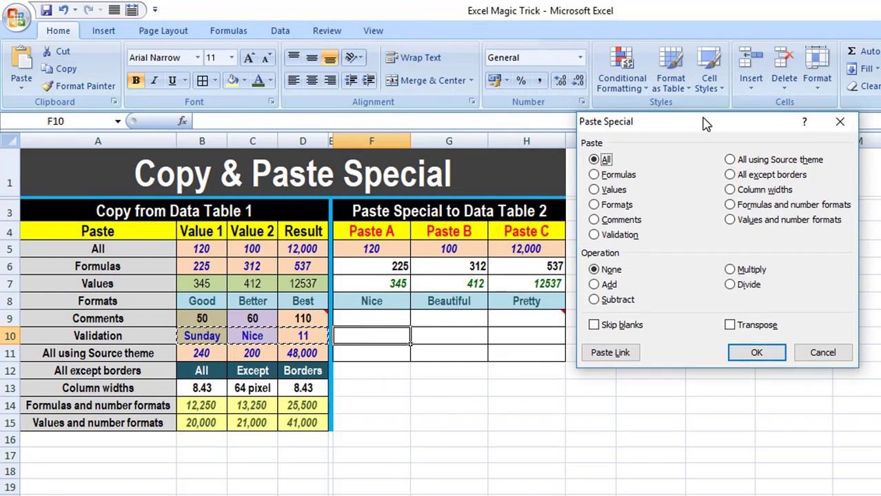
{"action": "left_click", "coordinate": [624, 238]}
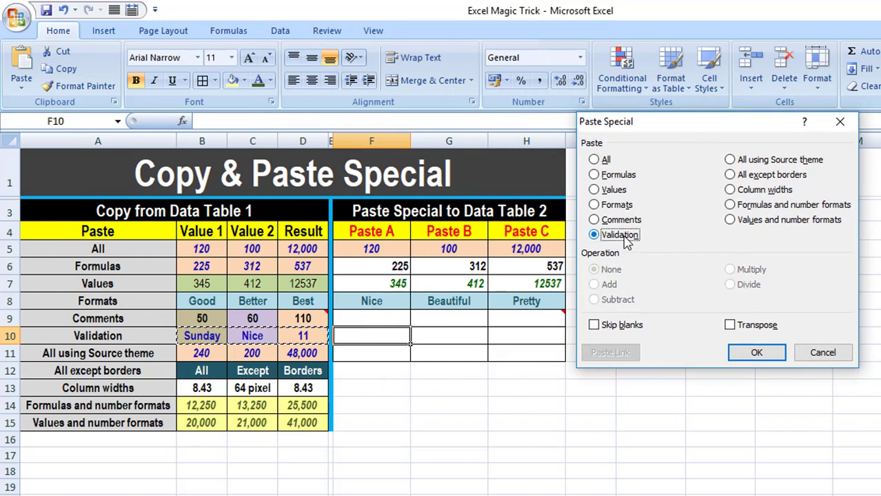
{"action": "left_click", "coordinate": [757, 353]}
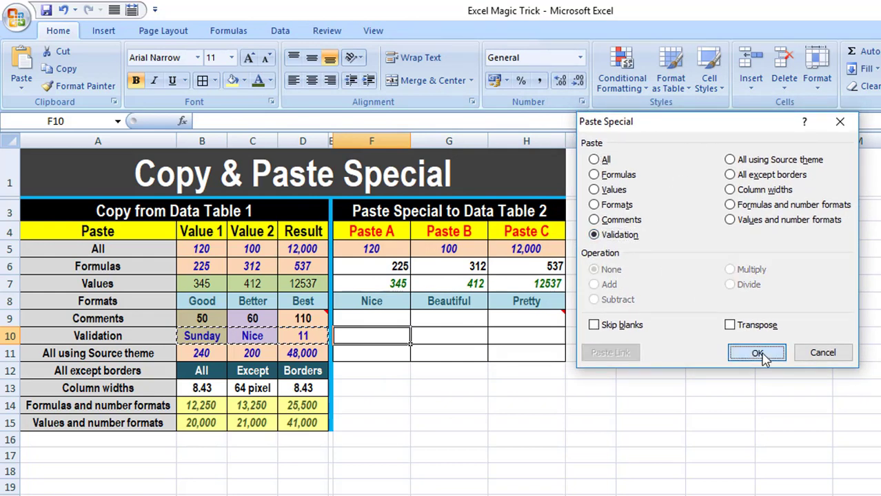
Choose Monday from F10's day dropdown list
{"action": "left_click", "coordinate": [386, 340]}
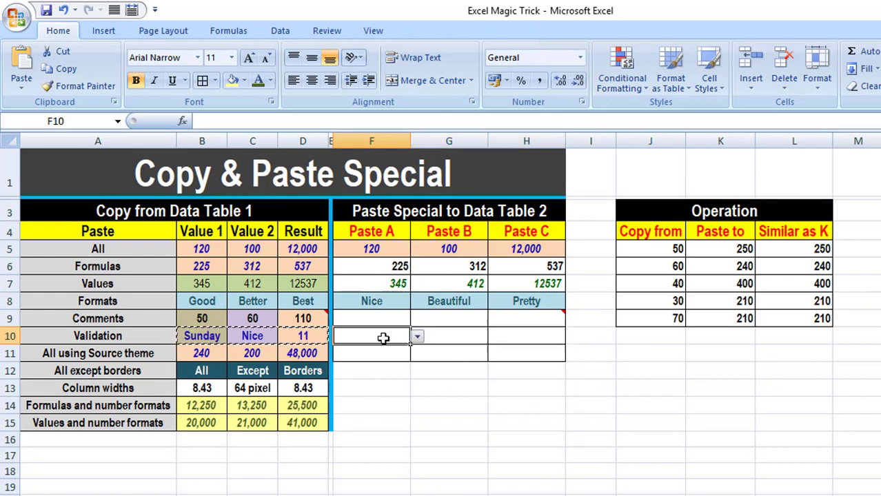
{"action": "left_click", "coordinate": [419, 337]}
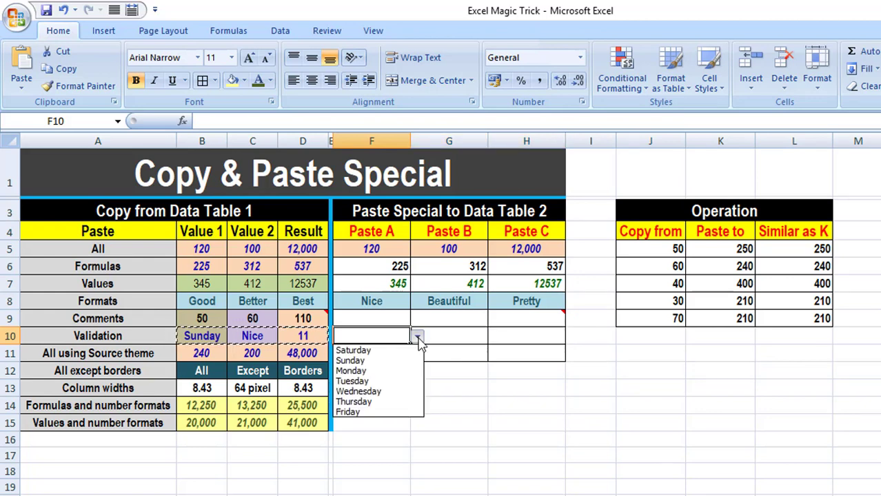
{"action": "left_click", "coordinate": [389, 373]}
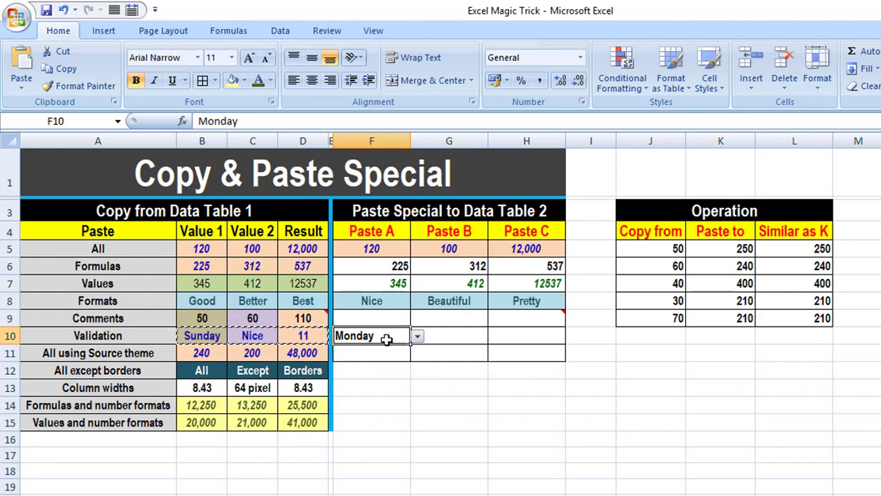
{"action": "left_click", "coordinate": [447, 336]}
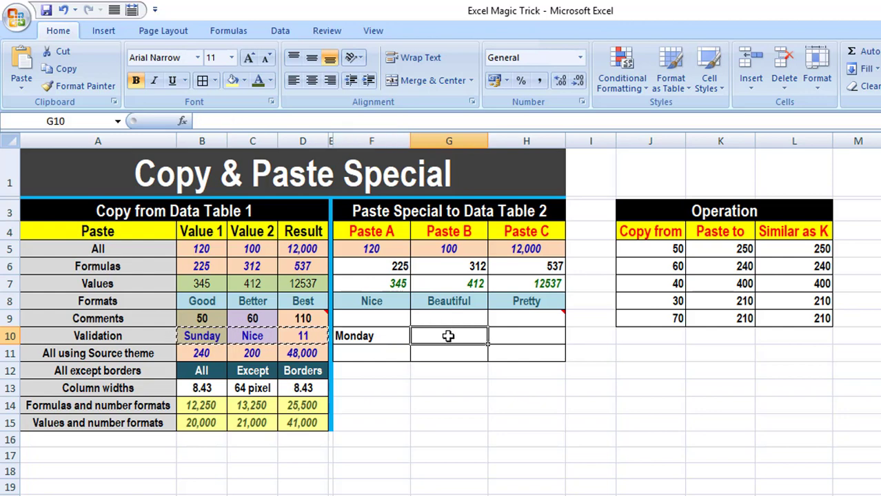
{"action": "type", "text": "a"}
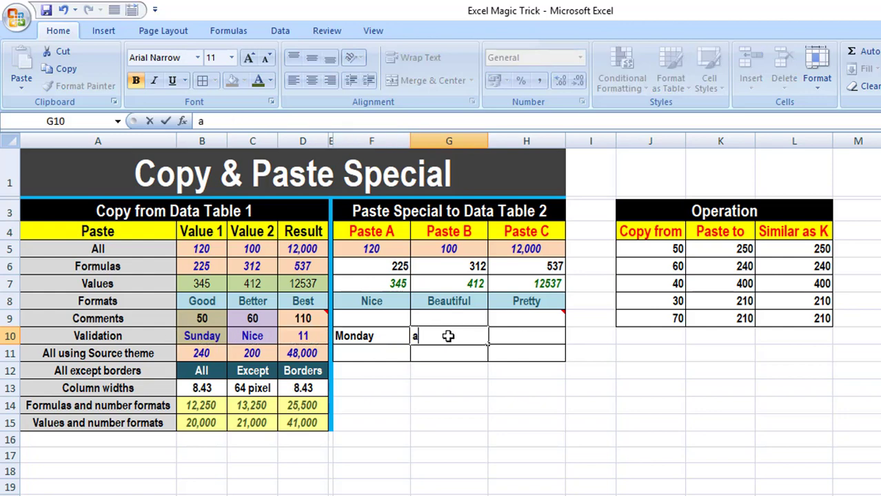
{"action": "key", "text": "Return"}
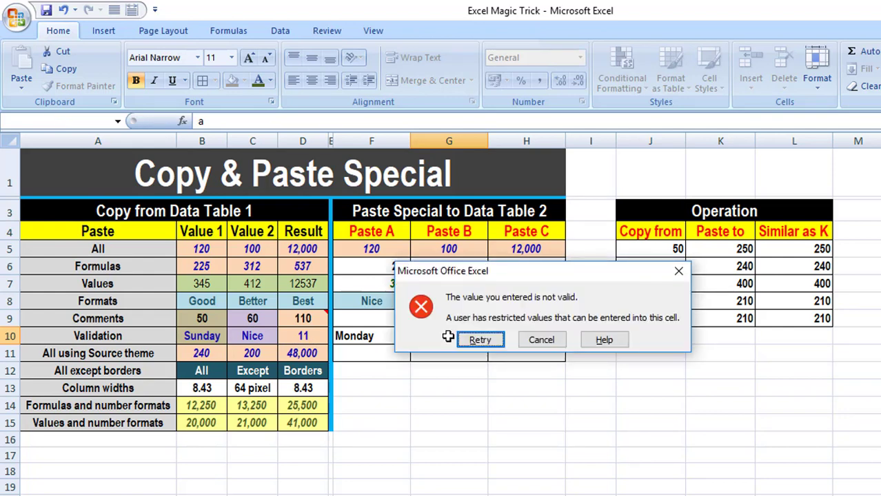
{"action": "key", "text": "Escape"}
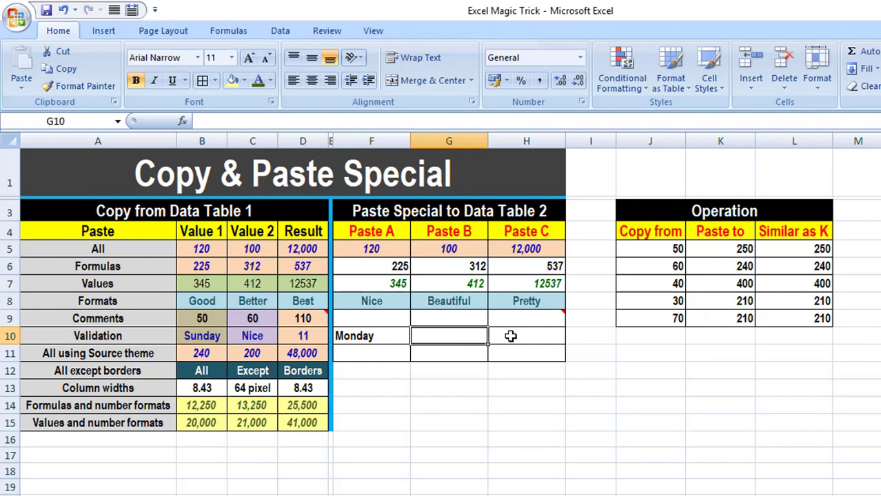
{"action": "left_click", "coordinate": [510, 335]}
{"action": "type", "text": "111"}
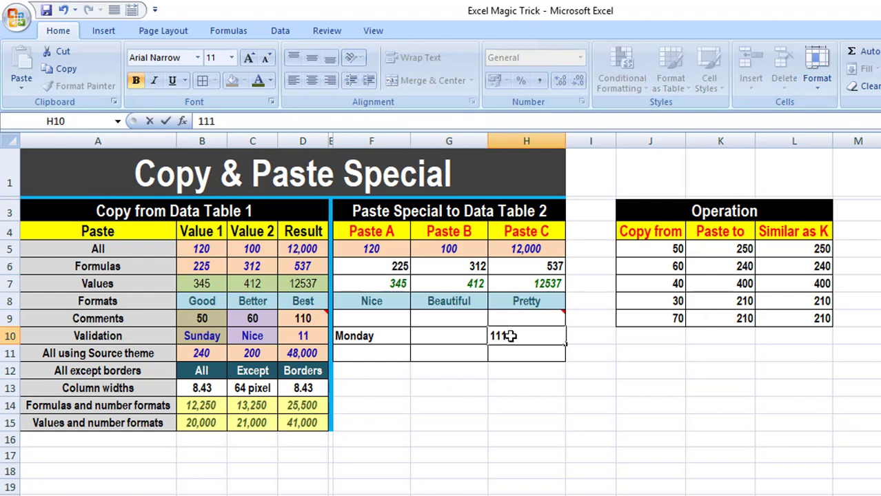
{"action": "key", "text": "Return"}
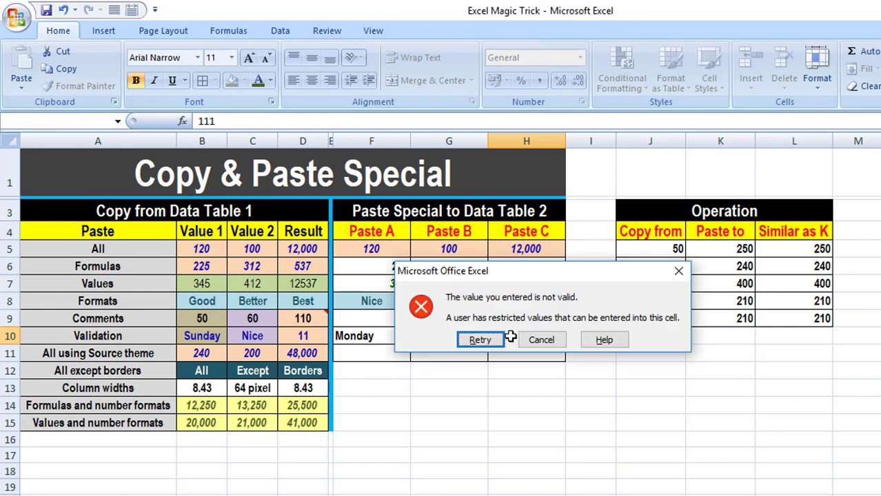
{"action": "key", "text": "Escape"}
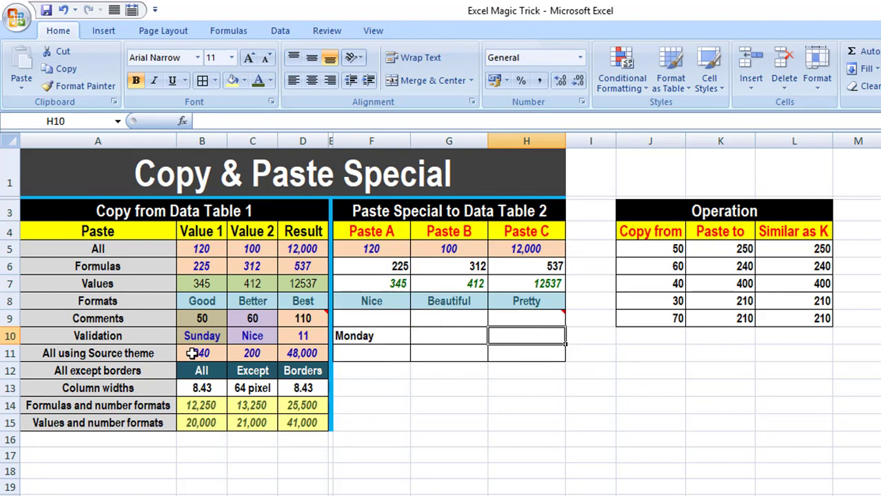
Copy B11:D11 into F11:H11 using Paste Special 'All using Source theme' (240, 200, 48,000)
{"action": "left_click_drag", "start_coordinate": [194, 352], "coordinate": [308, 353]}
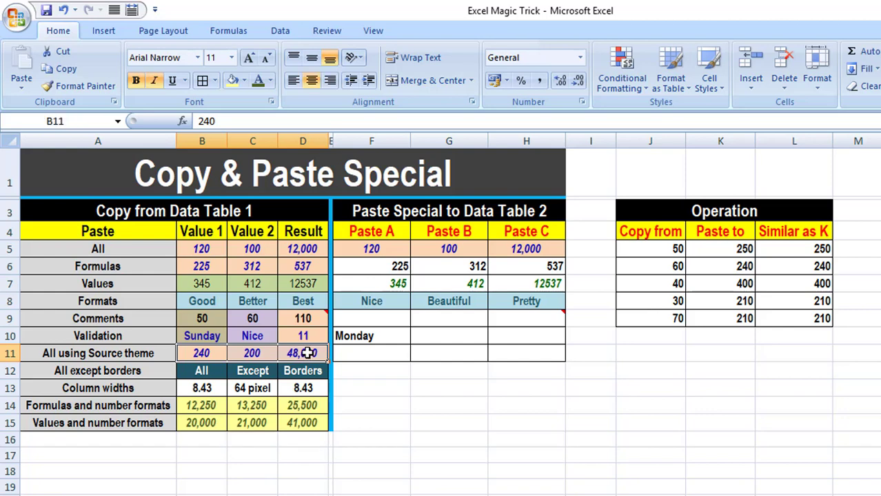
{"action": "key", "text": "ctrl+c"}
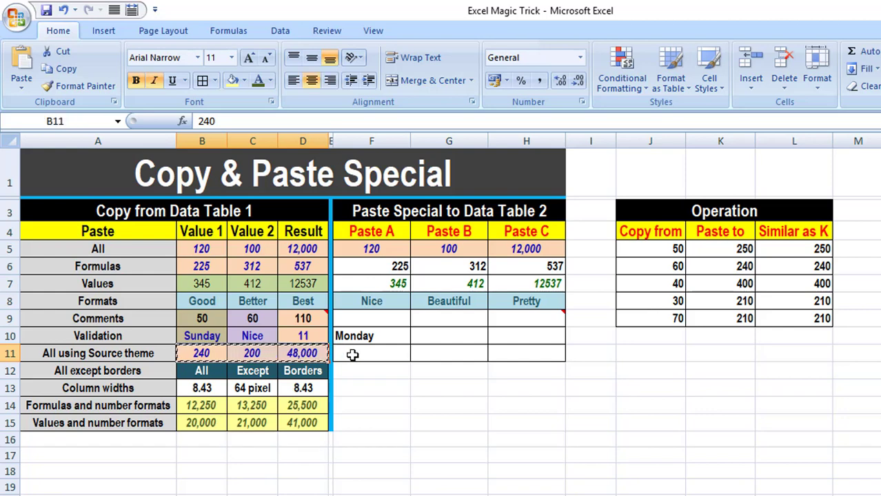
{"action": "right_click", "coordinate": [352, 354]}
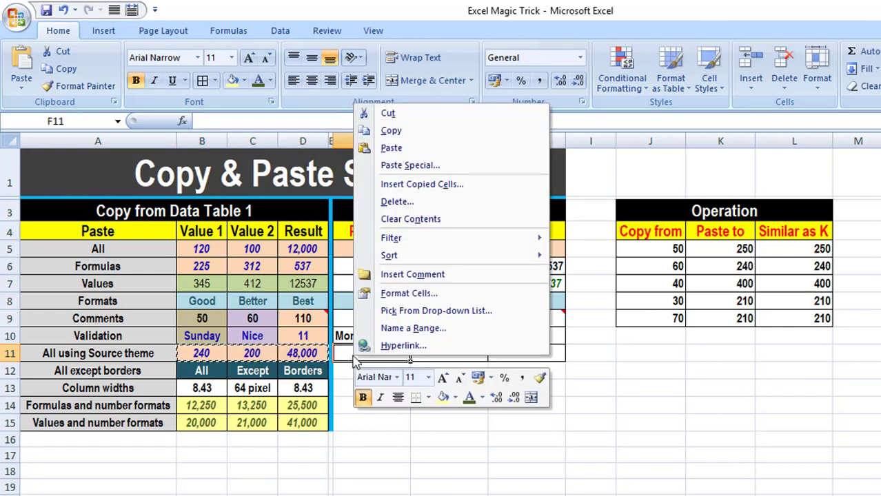
{"action": "left_click", "coordinate": [409, 166]}
{"action": "left_click_drag", "start_coordinate": [373, 38], "coordinate": [689, 149]}
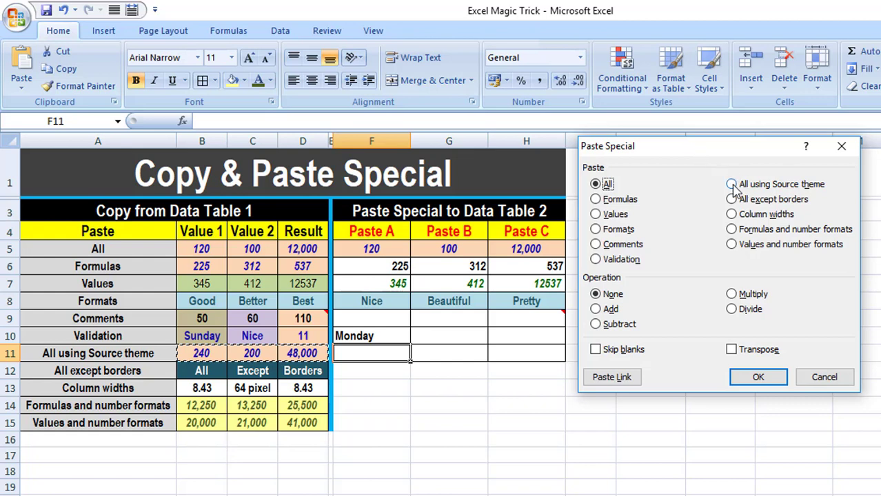
{"action": "left_click", "coordinate": [732, 185]}
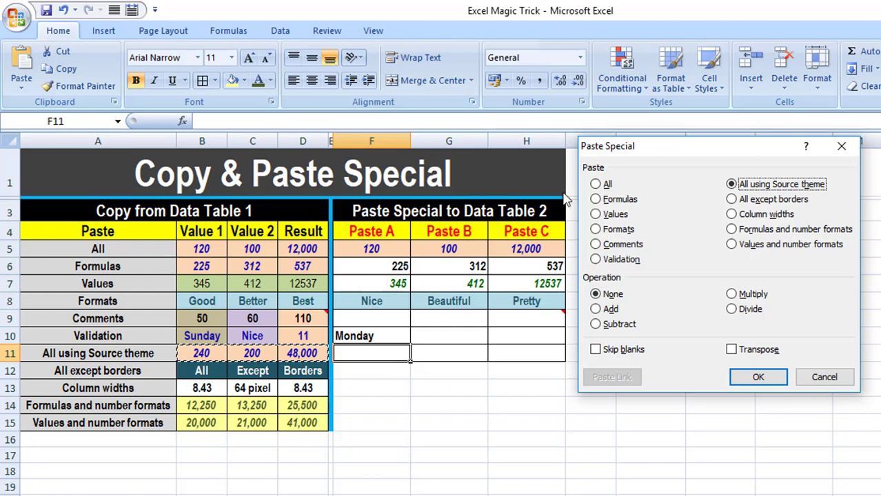
{"action": "left_click", "coordinate": [597, 185]}
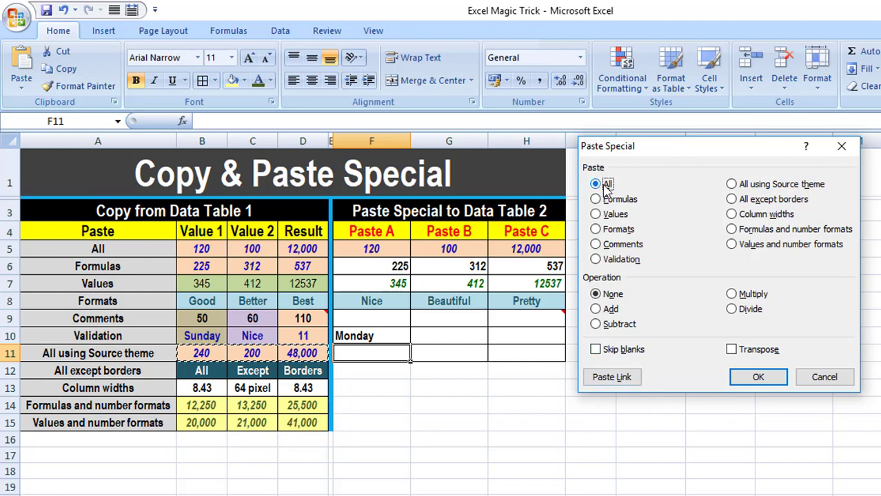
{"action": "left_click", "coordinate": [732, 185]}
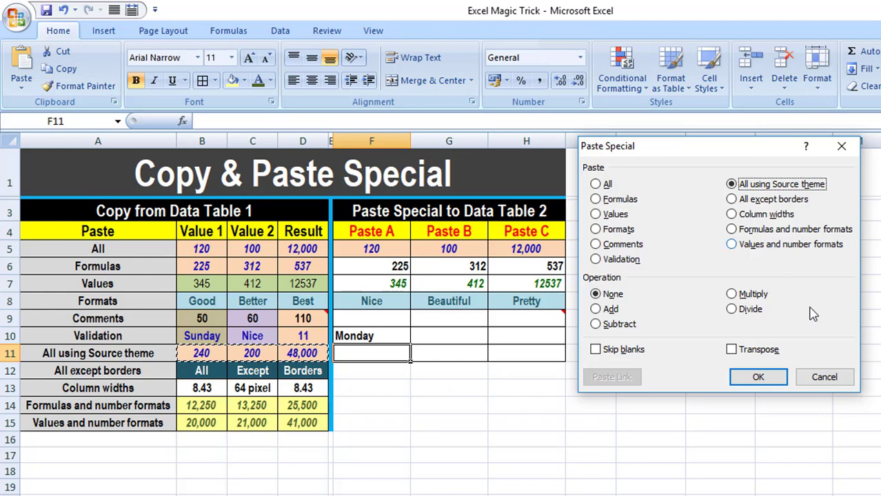
{"action": "left_click", "coordinate": [758, 378]}
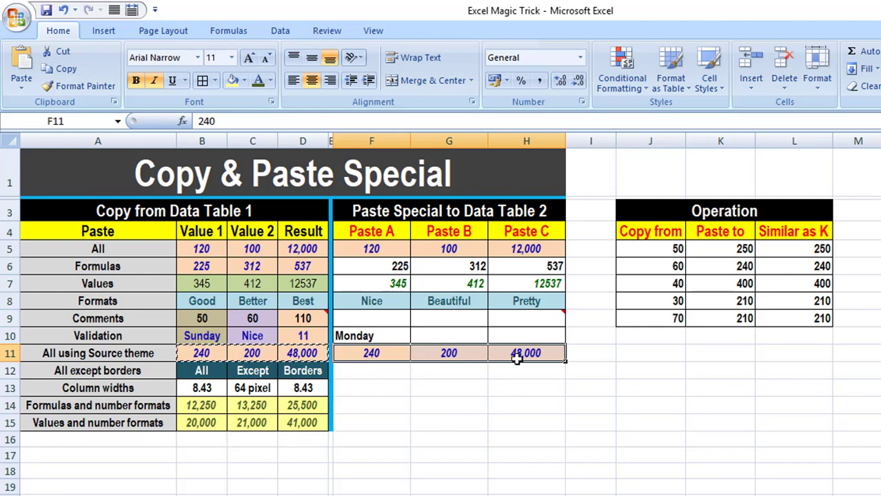
Compare the formulas in H11 and D11, then copy the All except borders row B12:D12
{"action": "left_click", "coordinate": [544, 353]}
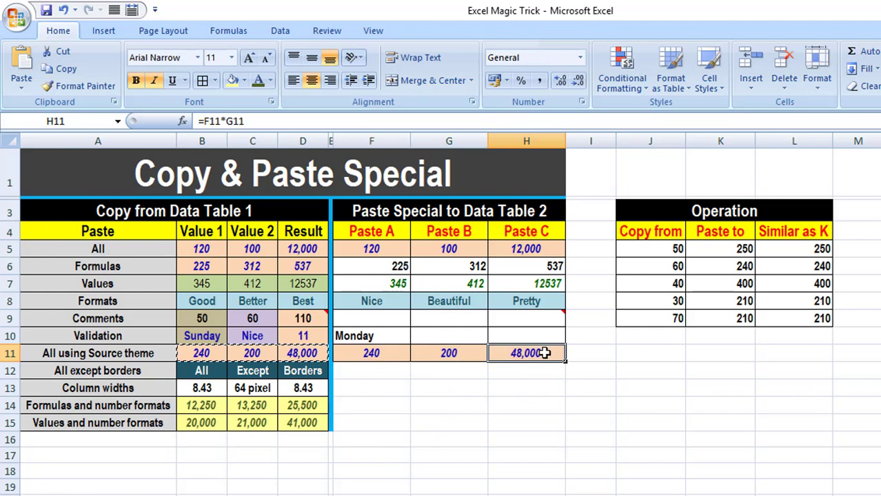
{"action": "left_click", "coordinate": [317, 355]}
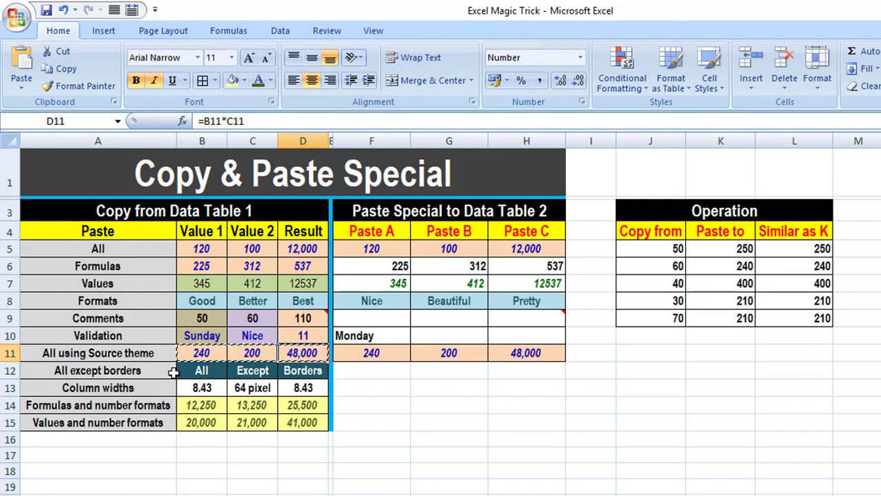
{"action": "left_click", "coordinate": [210, 373]}
{"action": "left_click_drag", "start_coordinate": [210, 372], "coordinate": [306, 371]}
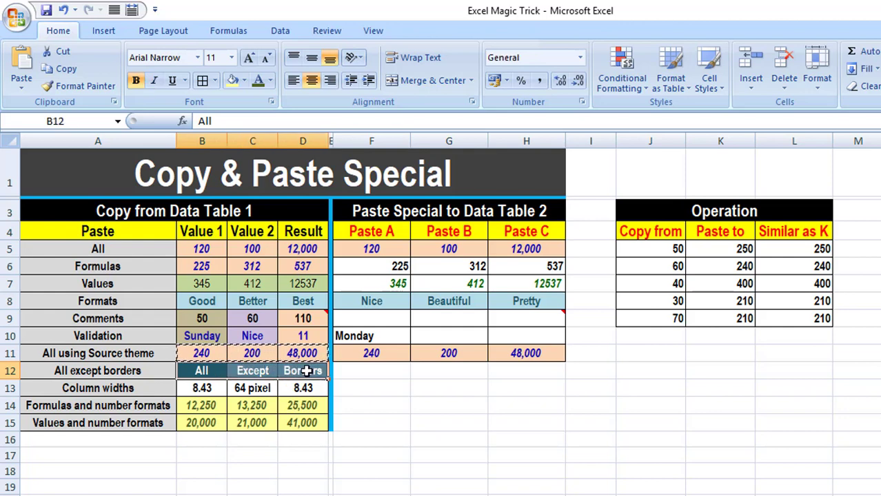
{"action": "right_click", "coordinate": [307, 370]}
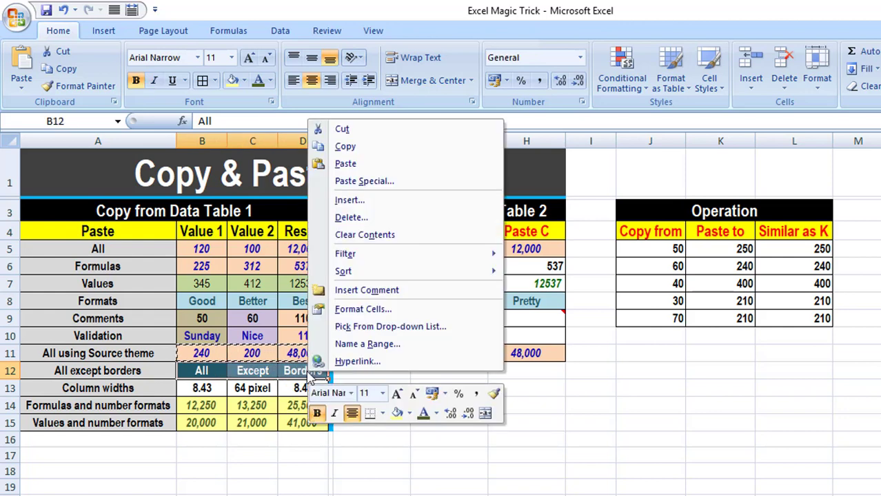
{"action": "left_click", "coordinate": [342, 146]}
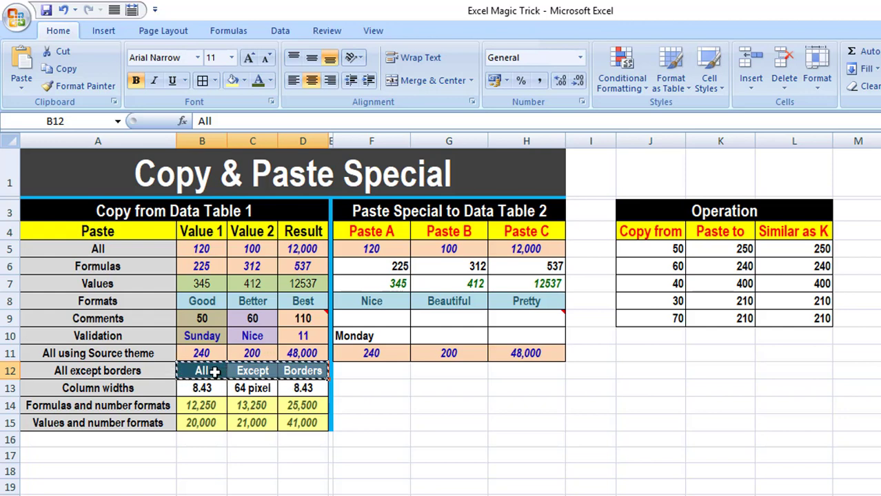
Paste into F12:H12 with 'All except borders', keeping the dark fill without borders
{"action": "right_click", "coordinate": [366, 371]}
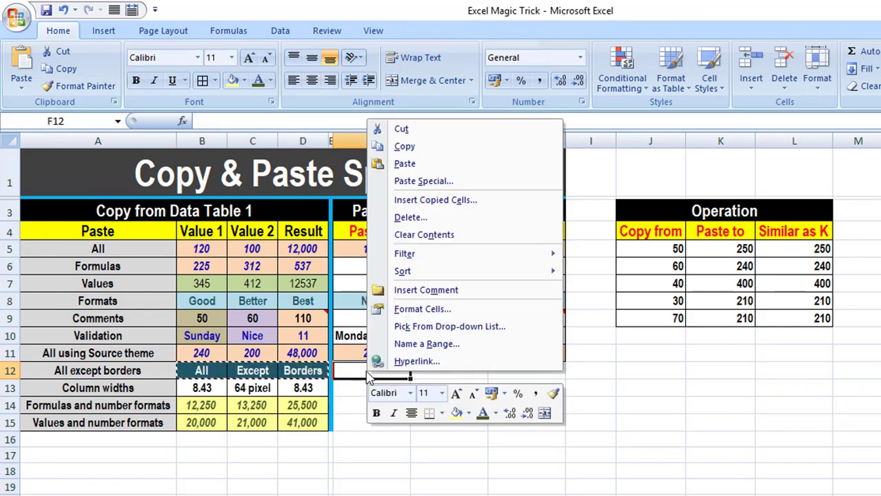
{"action": "left_click", "coordinate": [428, 183]}
{"action": "left_click_drag", "start_coordinate": [404, 57], "coordinate": [705, 166]}
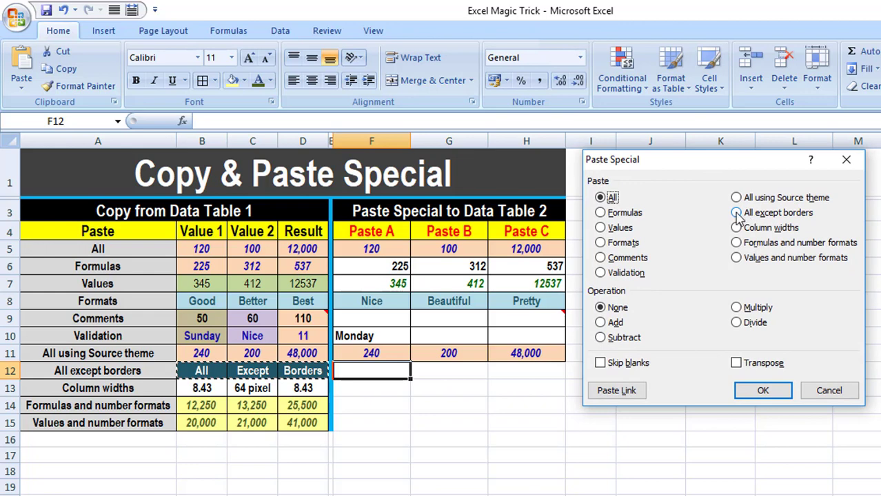
{"action": "left_click", "coordinate": [737, 215]}
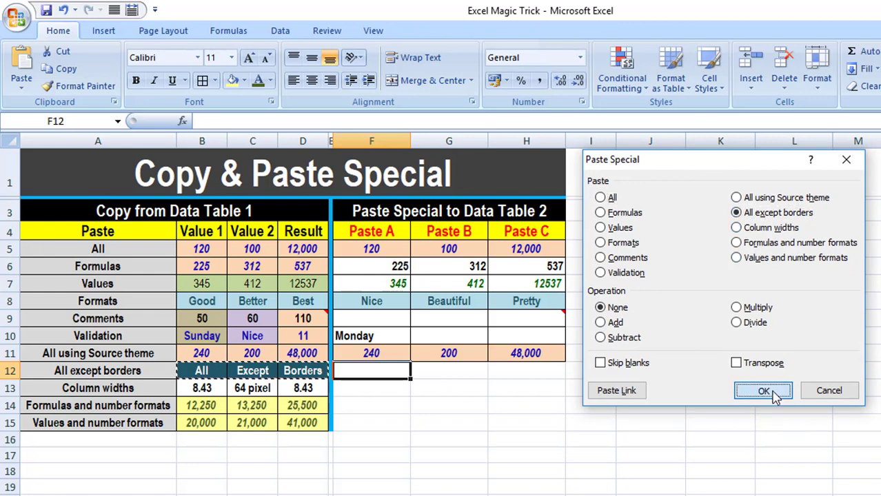
{"action": "left_click", "coordinate": [774, 394]}
{"action": "left_click", "coordinate": [421, 409]}
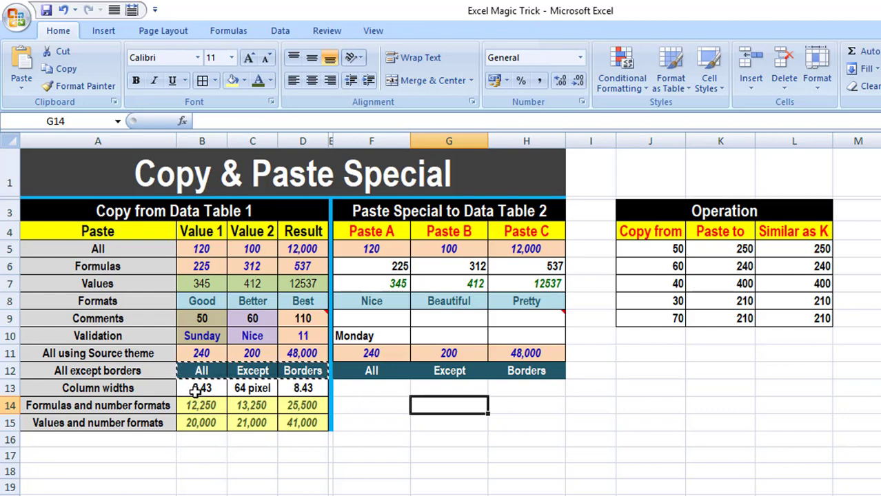
Check the widths of columns B and F, and copy the Column widths row B13:D13
{"action": "left_click_drag", "start_coordinate": [217, 388], "coordinate": [296, 388]}
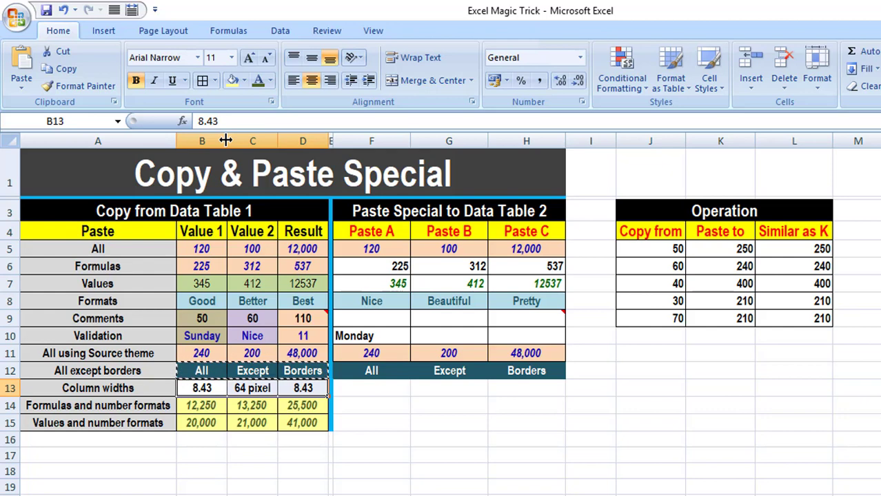
{"action": "left_click_drag", "start_coordinate": [225, 140], "coordinate": [225, 139]}
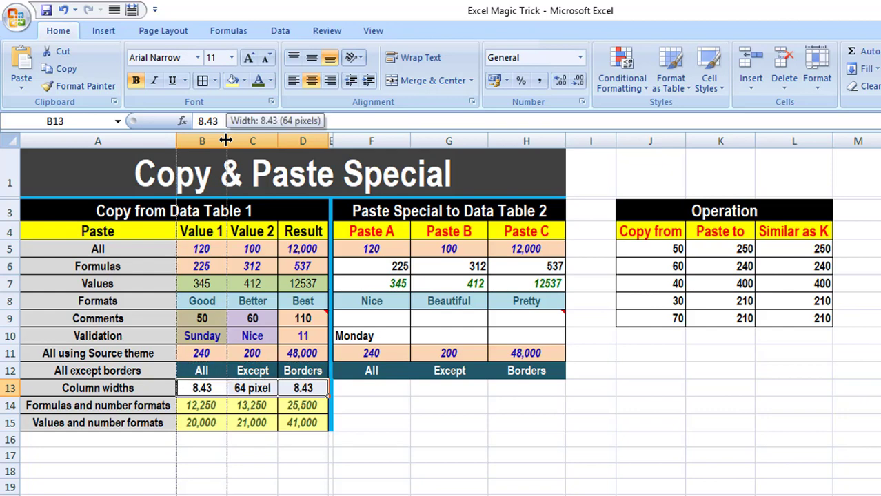
{"action": "left_click_drag", "start_coordinate": [225, 140], "coordinate": [226, 140]}
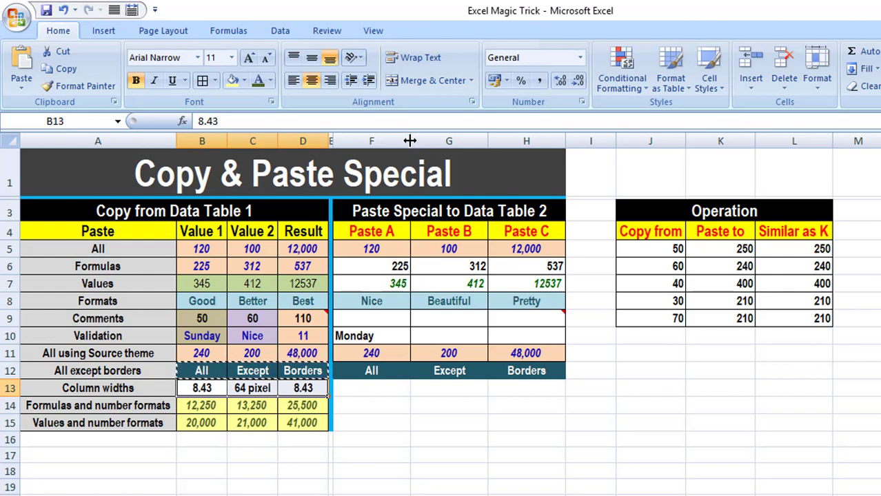
{"action": "left_click_drag", "start_coordinate": [409, 140], "coordinate": [409, 141]}
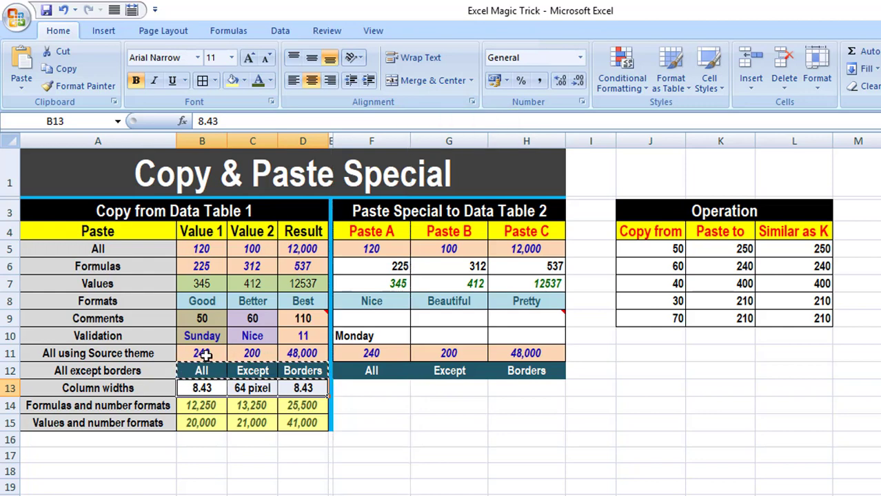
{"action": "key", "text": "ctrl+c"}
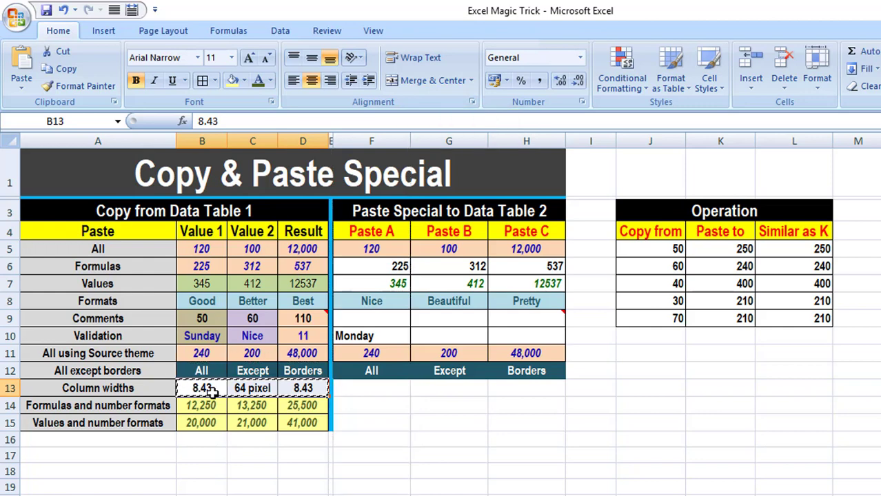
Paste only column widths at F13 and check the new widths of columns F and G
{"action": "right_click", "coordinate": [362, 389]}
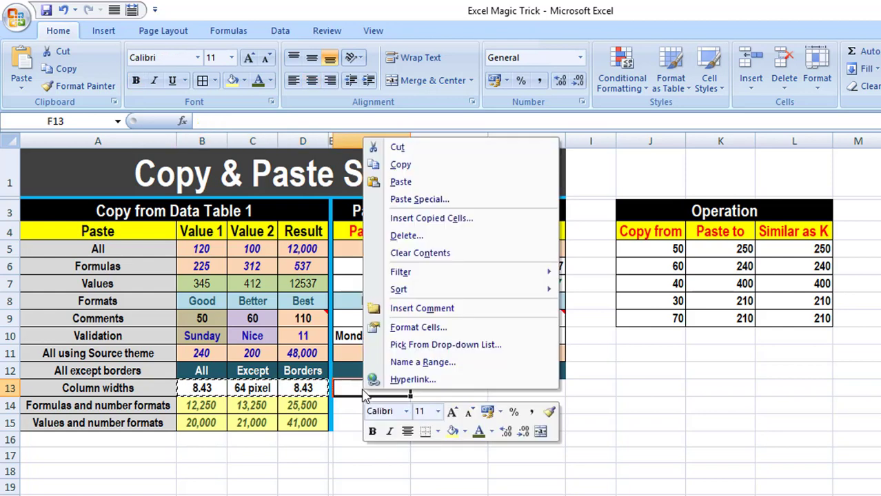
{"action": "left_click", "coordinate": [435, 200]}
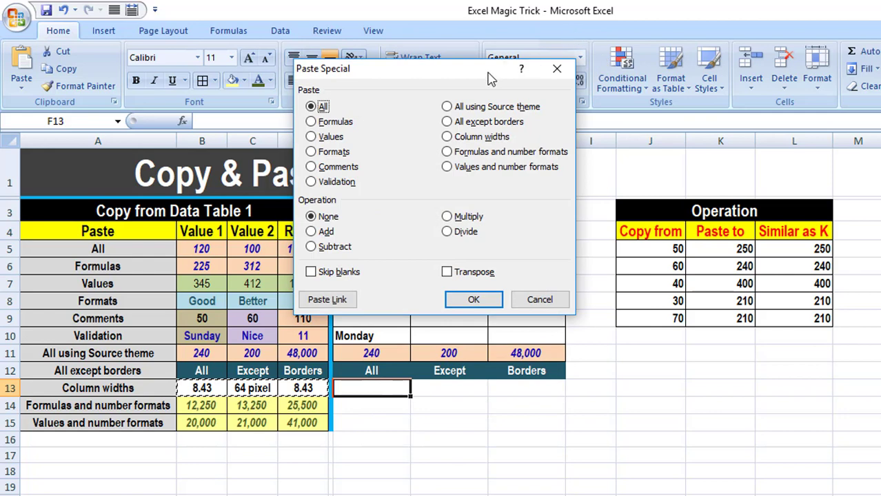
{"action": "left_click_drag", "start_coordinate": [487, 78], "coordinate": [783, 176]}
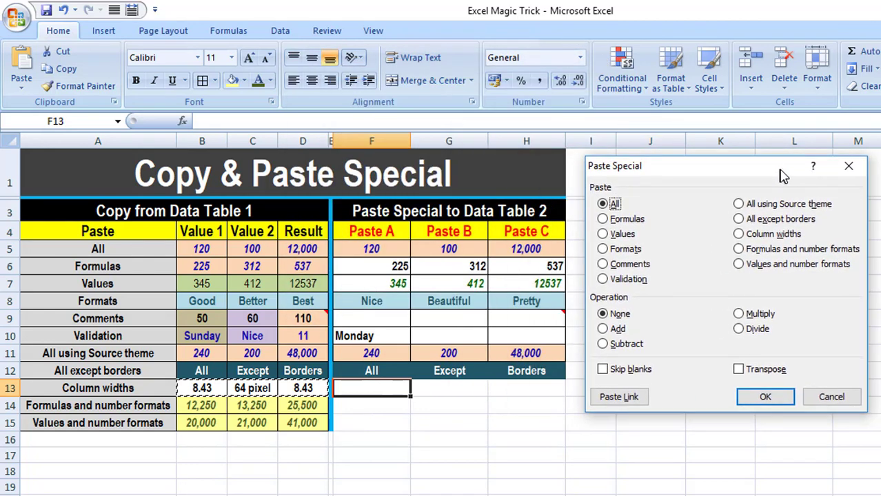
{"action": "left_click", "coordinate": [740, 234]}
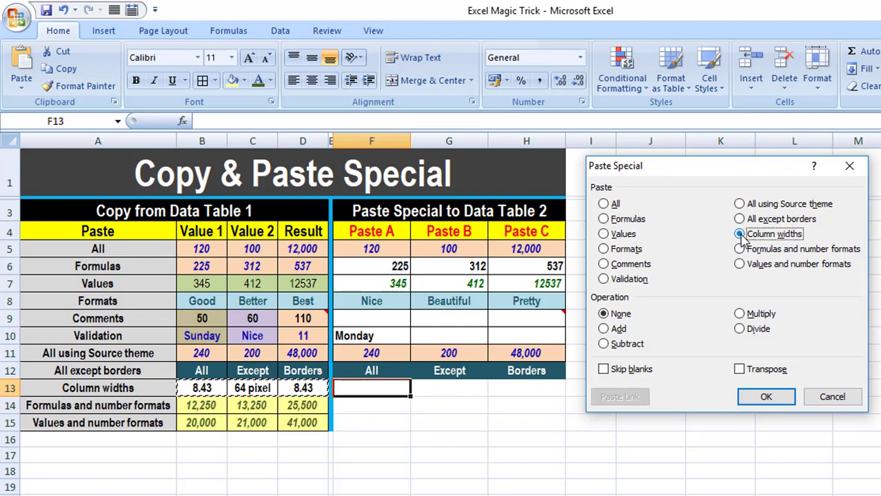
{"action": "left_click", "coordinate": [776, 398]}
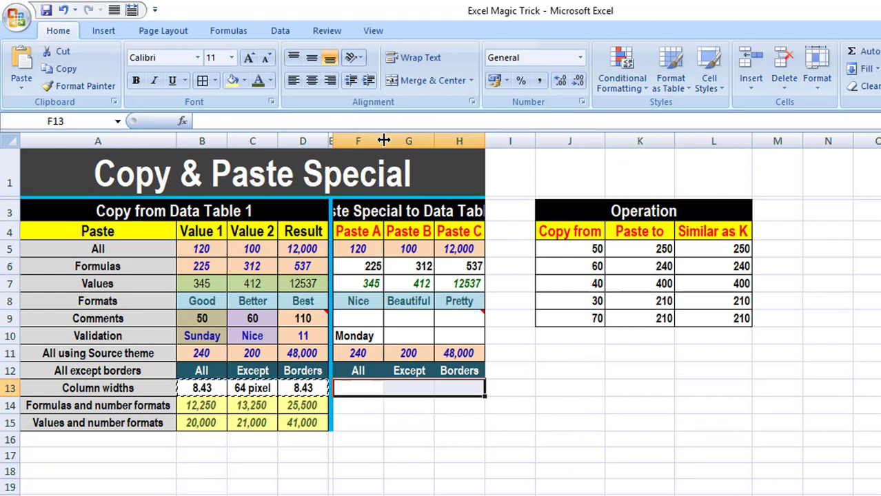
{"action": "left_click_drag", "start_coordinate": [383, 140], "coordinate": [383, 141]}
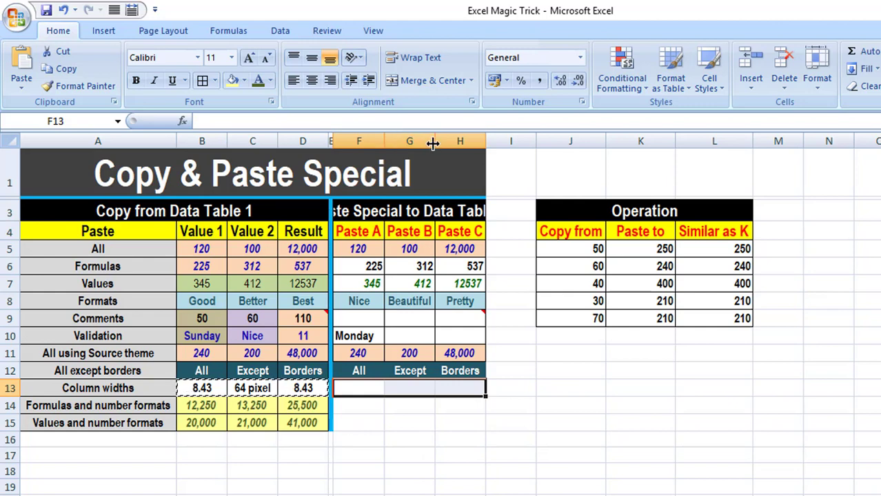
{"action": "left_click_drag", "start_coordinate": [434, 144], "coordinate": [487, 141]}
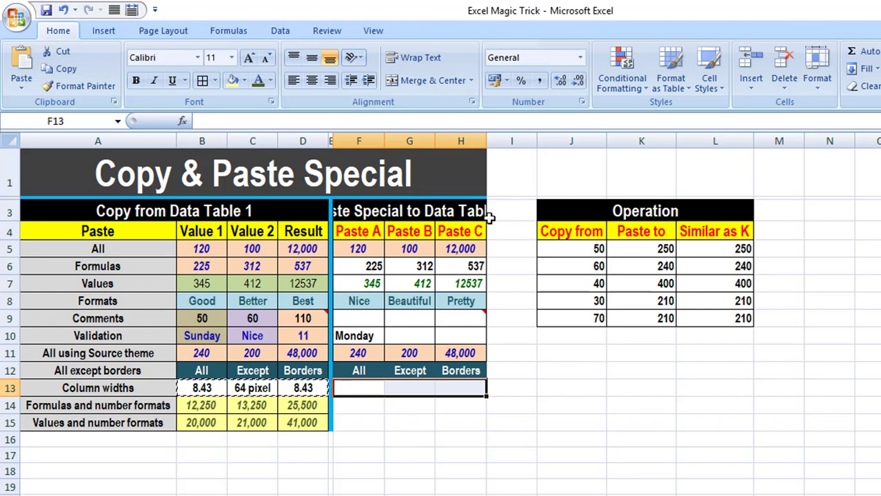
Revert the column-width paste so columns F–H return to their original width
{"action": "key", "text": "alt+e"}
{"action": "key", "text": "s"}
{"action": "key", "text": "w"}
{"action": "key", "text": "Return"}
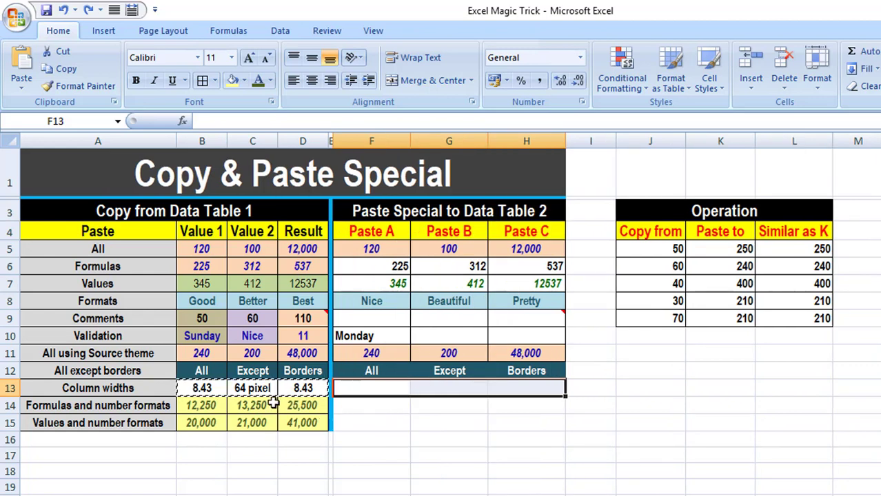
Check B14's value and D14's formula, then copy B14:D14
{"action": "left_click", "coordinate": [199, 406]}
{"action": "left_click_drag", "start_coordinate": [200, 407], "coordinate": [317, 407]}
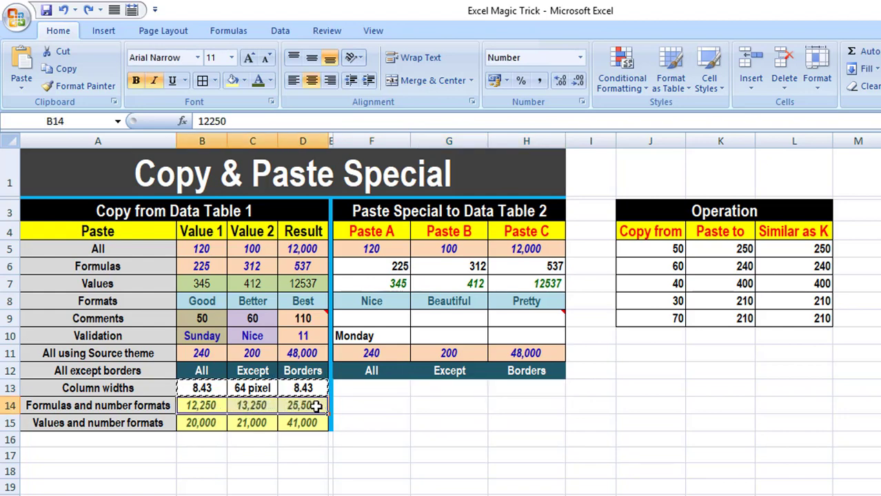
{"action": "left_click", "coordinate": [213, 405]}
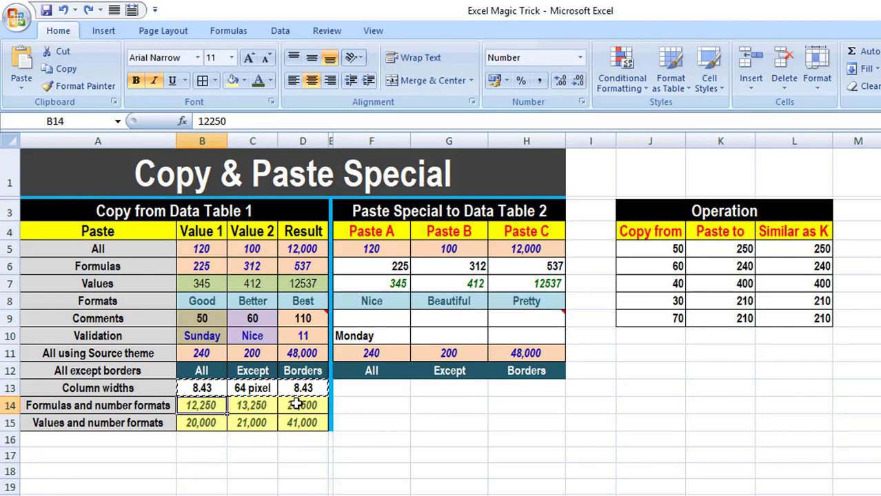
{"action": "left_click", "coordinate": [300, 407]}
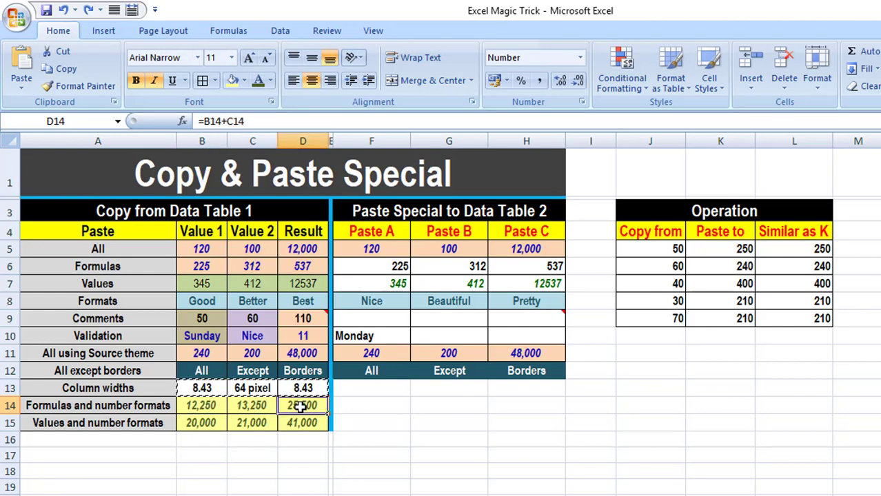
{"action": "left_click_drag", "start_coordinate": [214, 407], "coordinate": [302, 406]}
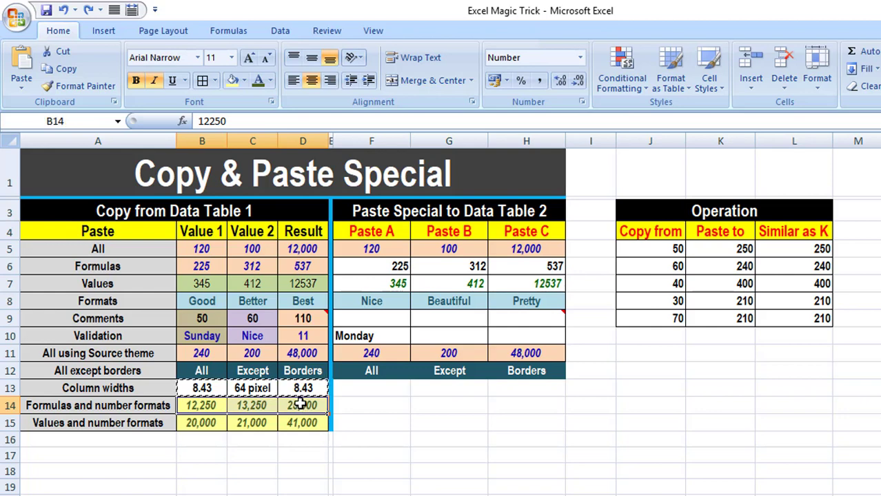
{"action": "key", "text": "ctrl+c"}
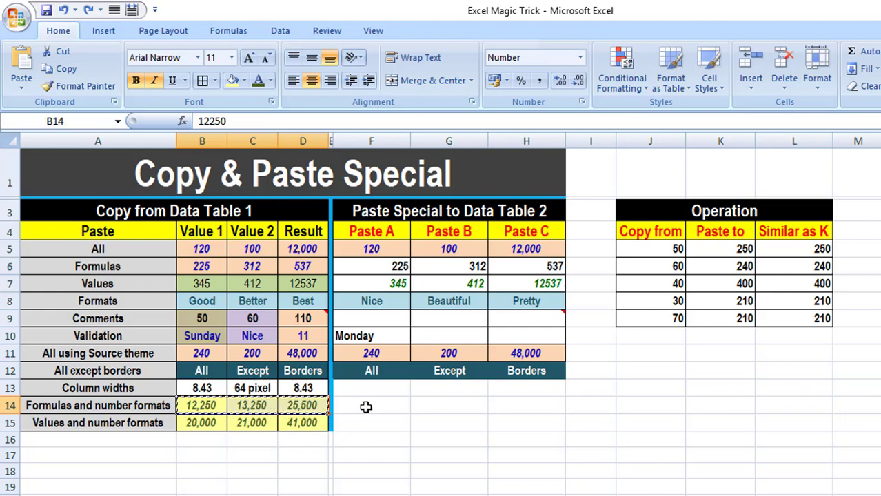
Paste Formulas and number formats into F14:H14, giving 12,250, 13,250 and 25,500 with H14 =F14+G14
{"action": "left_click", "coordinate": [366, 407]}
{"action": "right_click", "coordinate": [367, 410]}
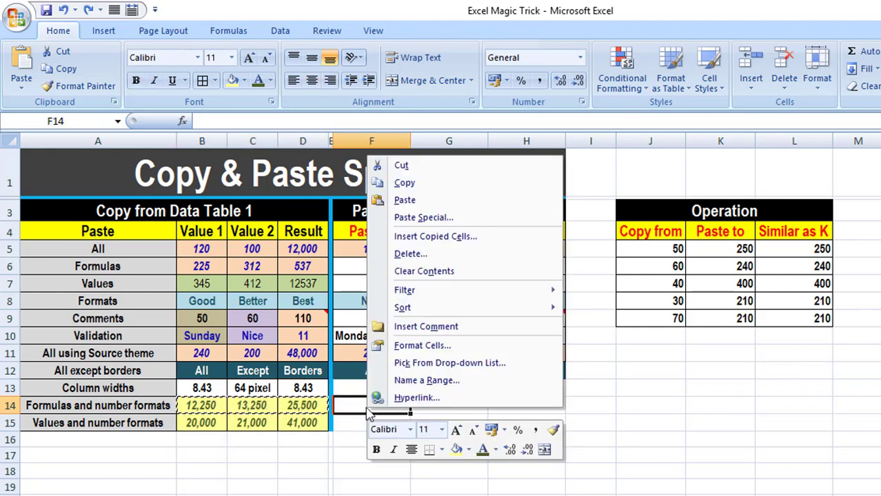
{"action": "left_click", "coordinate": [418, 218]}
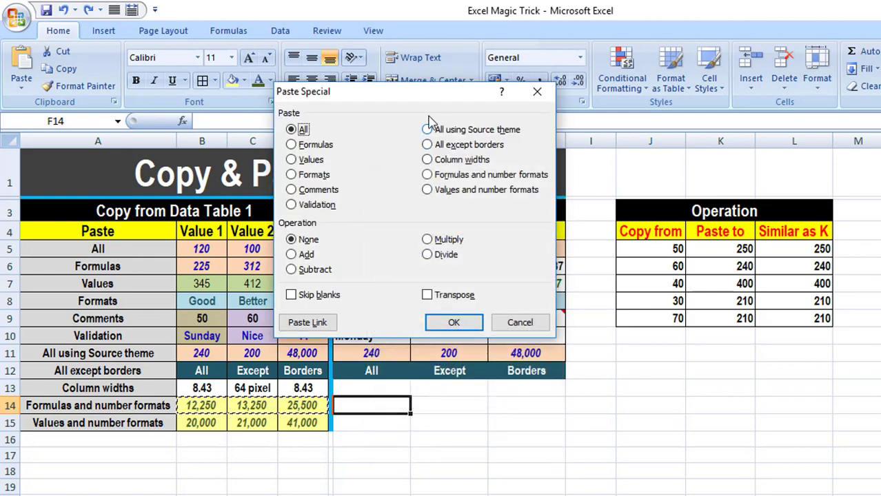
{"action": "left_click_drag", "start_coordinate": [406, 97], "coordinate": [717, 157]}
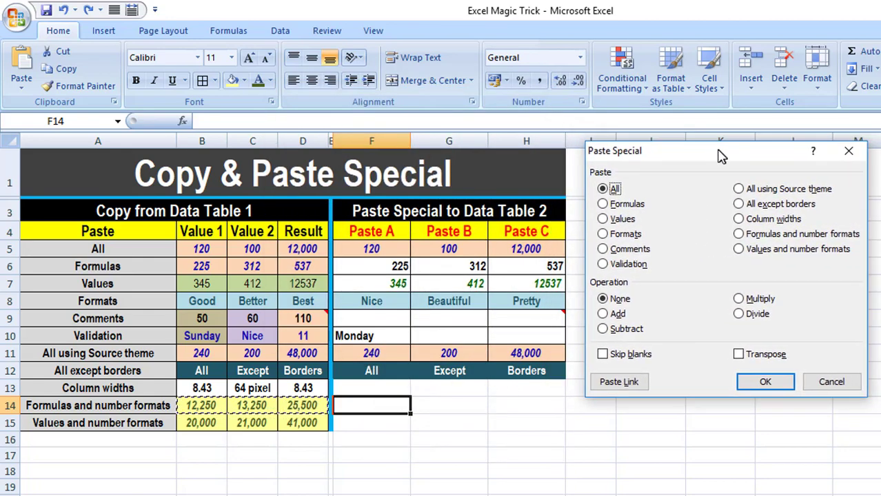
{"action": "left_click", "coordinate": [780, 237]}
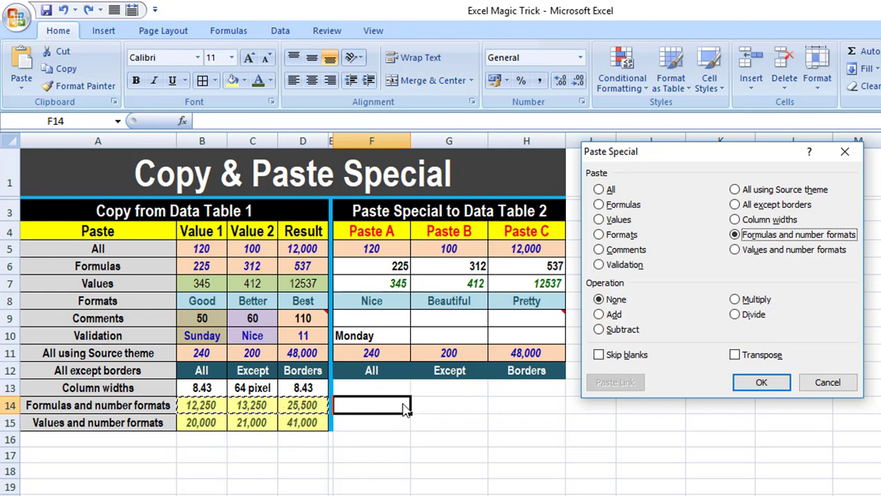
{"action": "left_click", "coordinate": [759, 387]}
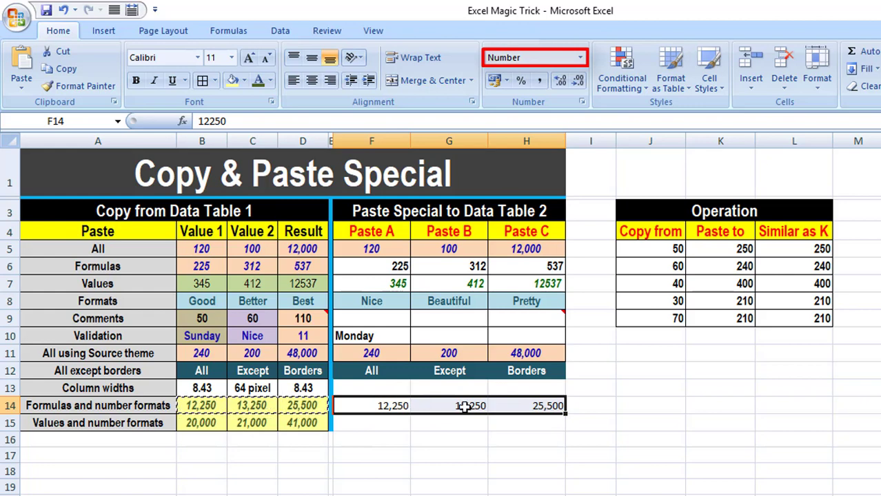
{"action": "left_click", "coordinate": [524, 406]}
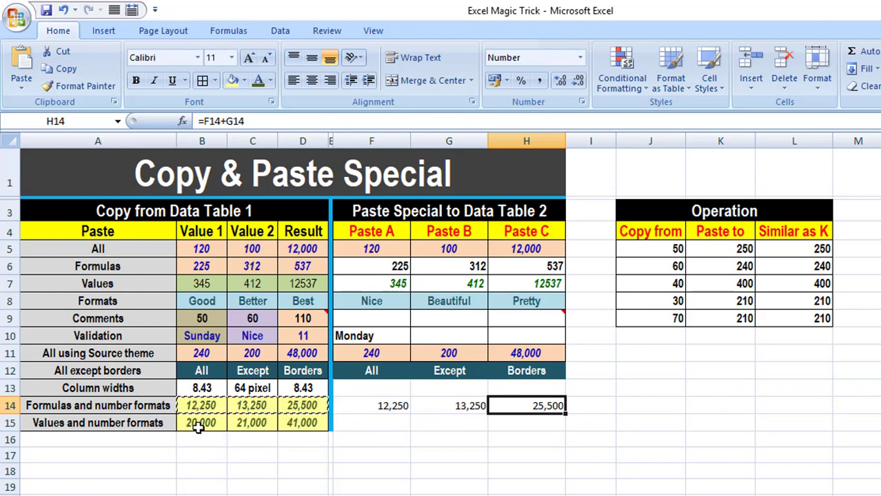
Copy B15:D15 and paste Values and number formats into F15:H15 (20,000, 21,000, 41,000)
{"action": "left_click", "coordinate": [196, 424]}
{"action": "left_click_drag", "start_coordinate": [196, 425], "coordinate": [302, 425]}
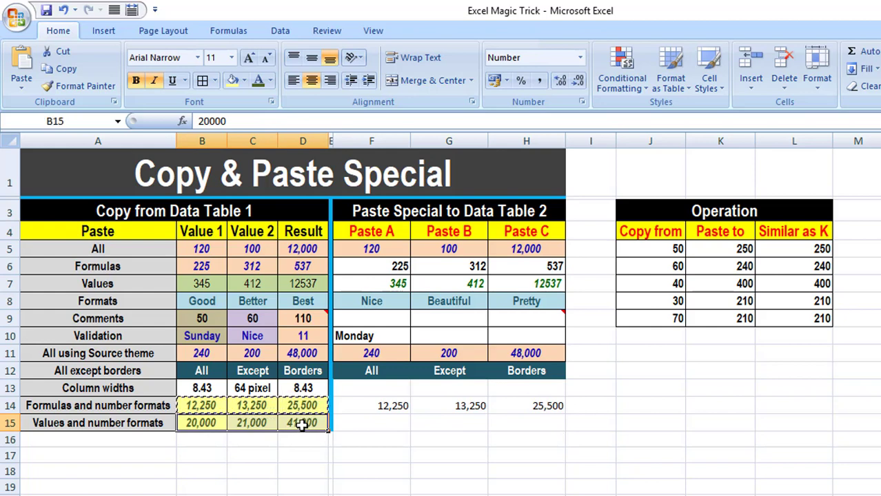
{"action": "key", "text": "ctrl+c"}
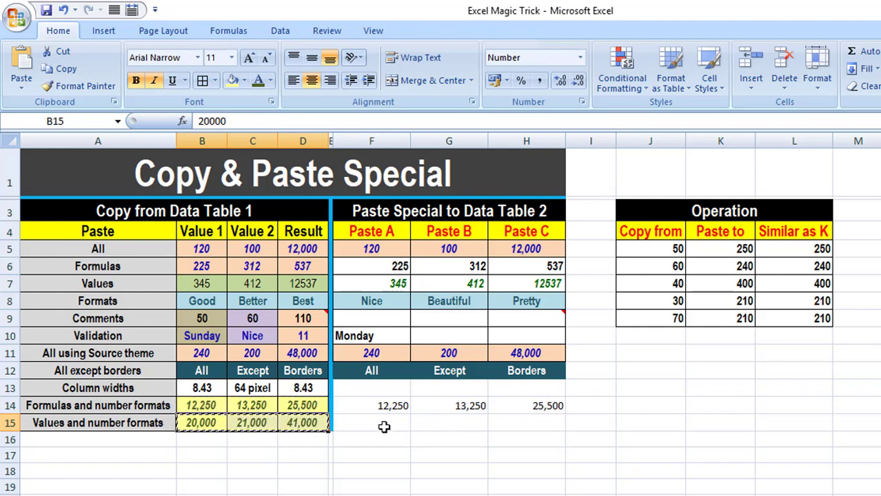
{"action": "right_click", "coordinate": [384, 427]}
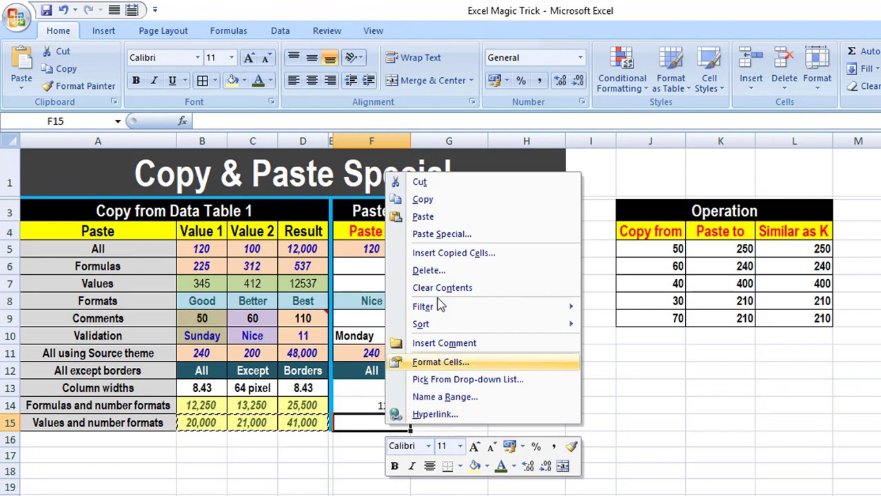
{"action": "left_click", "coordinate": [441, 234]}
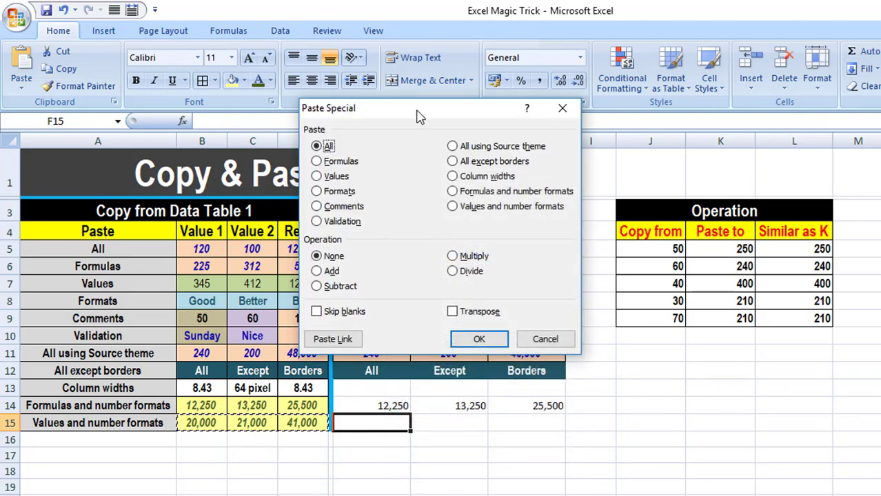
{"action": "left_click_drag", "start_coordinate": [419, 118], "coordinate": [711, 182]}
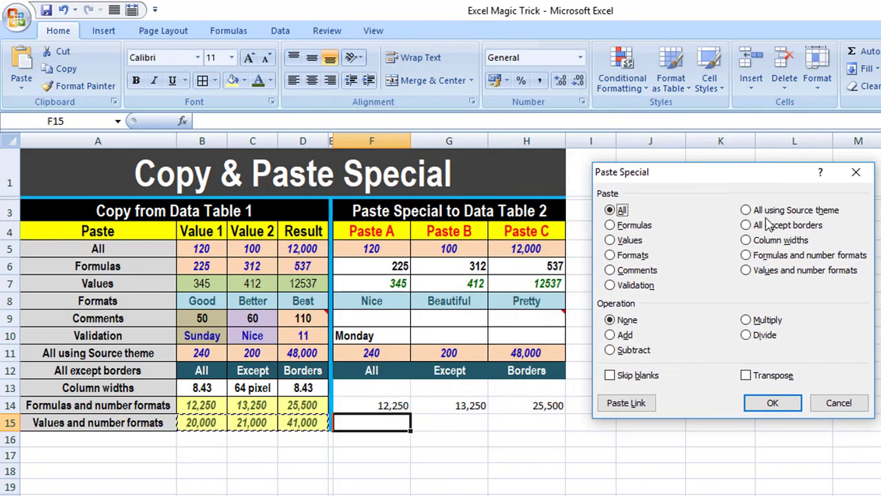
{"action": "left_click", "coordinate": [745, 270]}
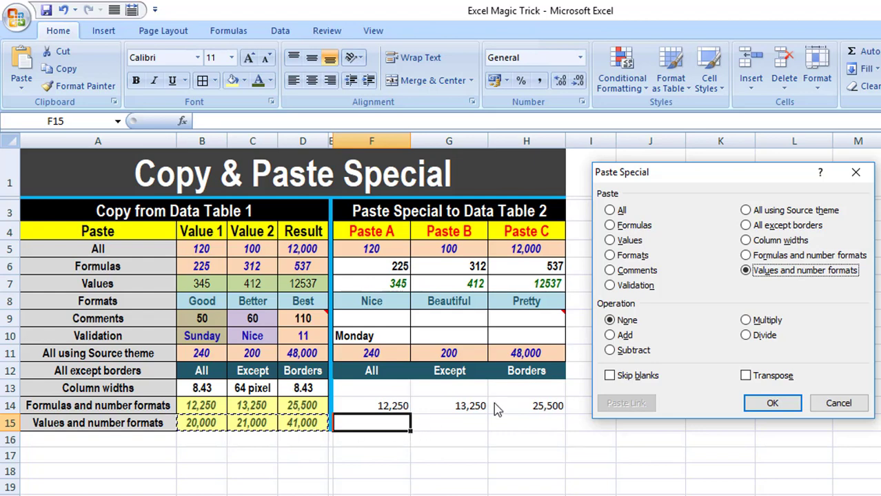
{"action": "left_click", "coordinate": [769, 405]}
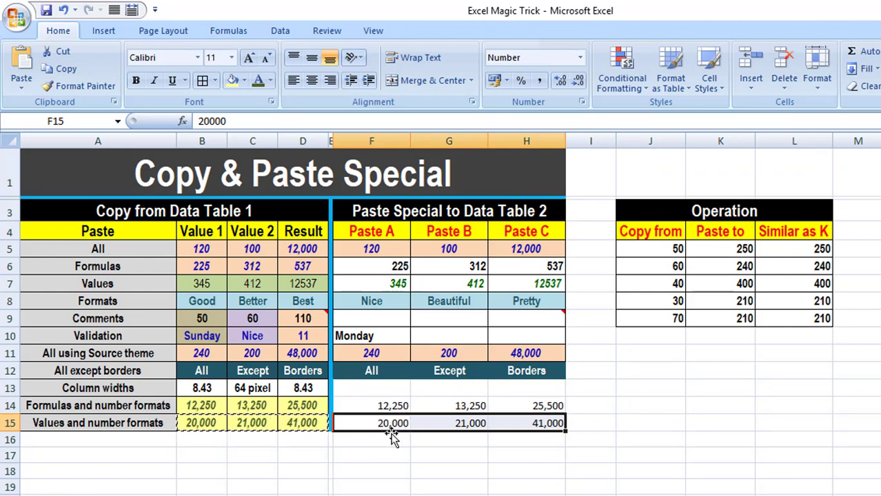
Compare the C15 and D15 source formulas with the plain values 20,000, 21,000 and 41,000 in F15:H15
{"action": "left_click", "coordinate": [202, 423]}
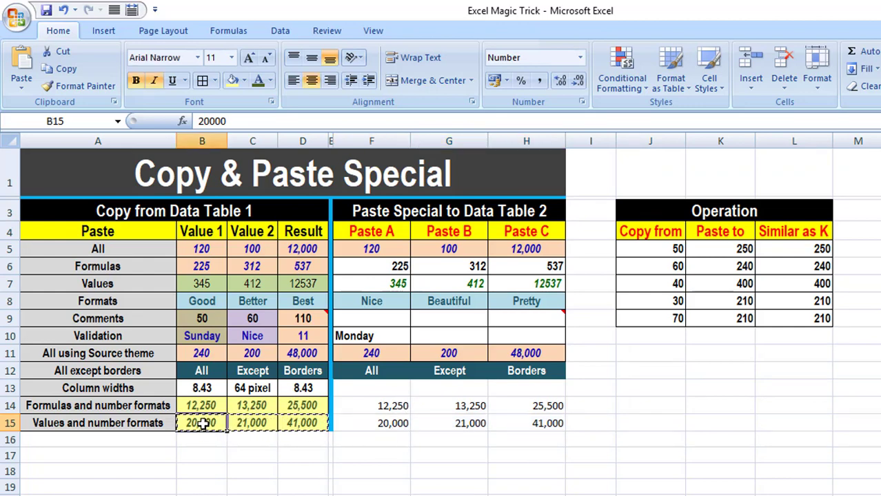
{"action": "left_click", "coordinate": [253, 422]}
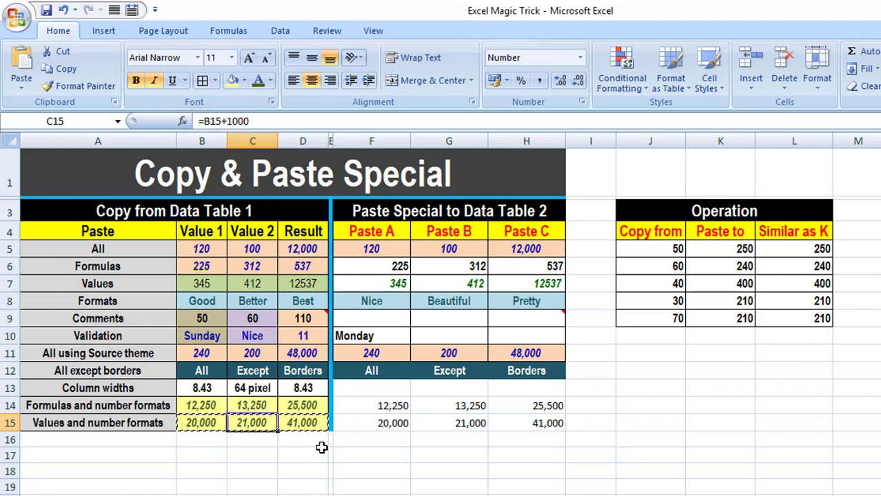
{"action": "left_click", "coordinate": [309, 422]}
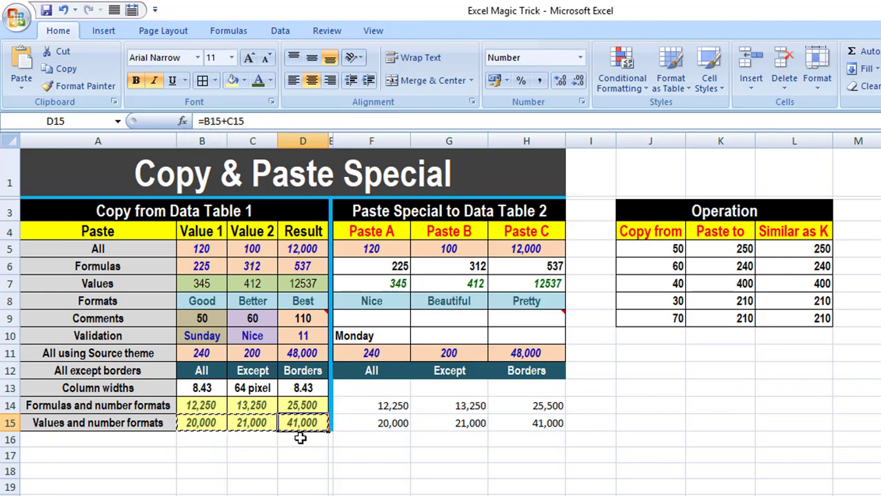
{"action": "left_click", "coordinate": [381, 423]}
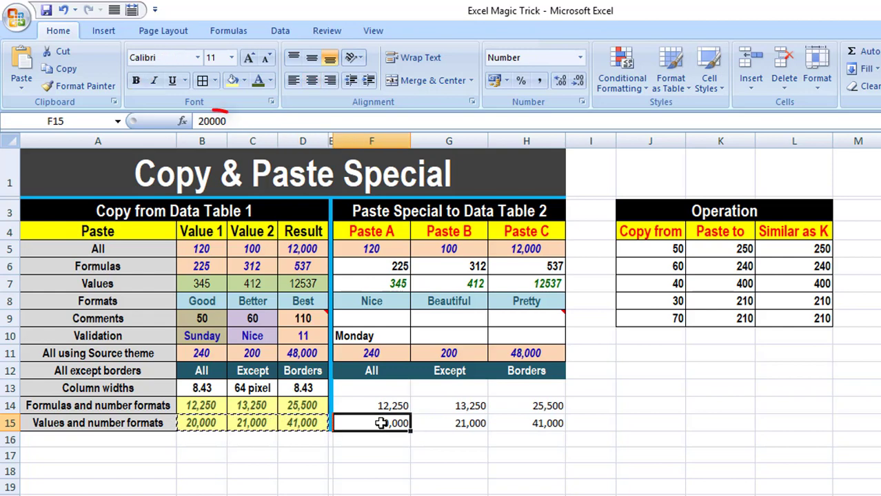
{"action": "key", "text": "Right"}
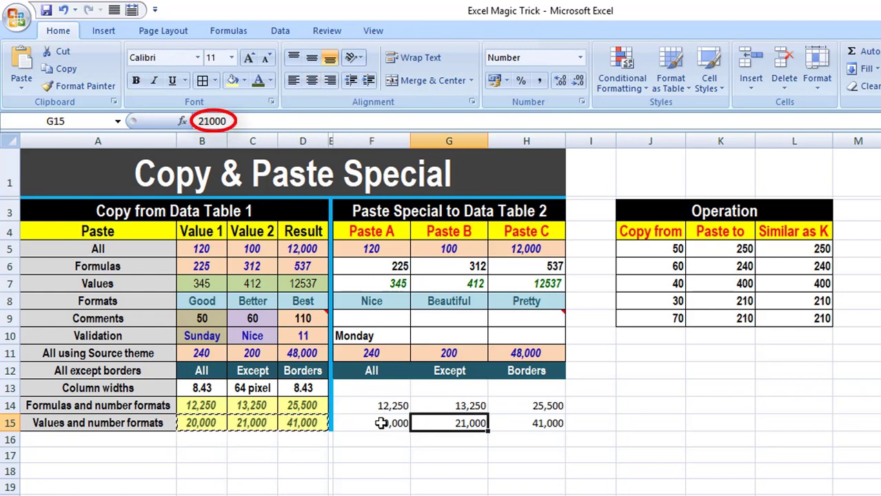
{"action": "key", "text": "Right"}
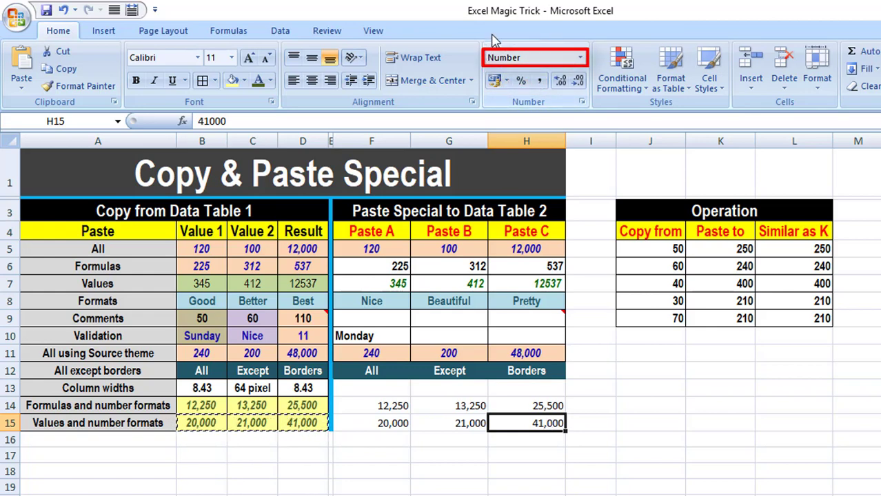
{"action": "left_click", "coordinate": [288, 423]}
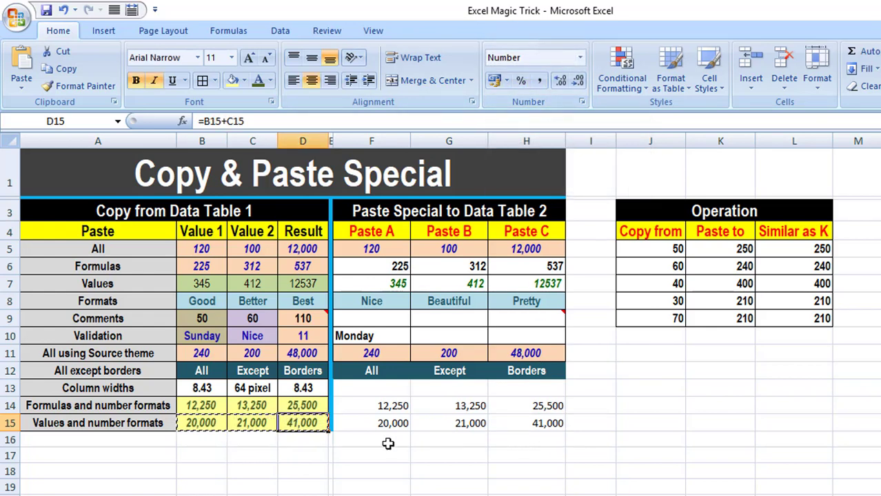
{"action": "left_click", "coordinate": [356, 425]}
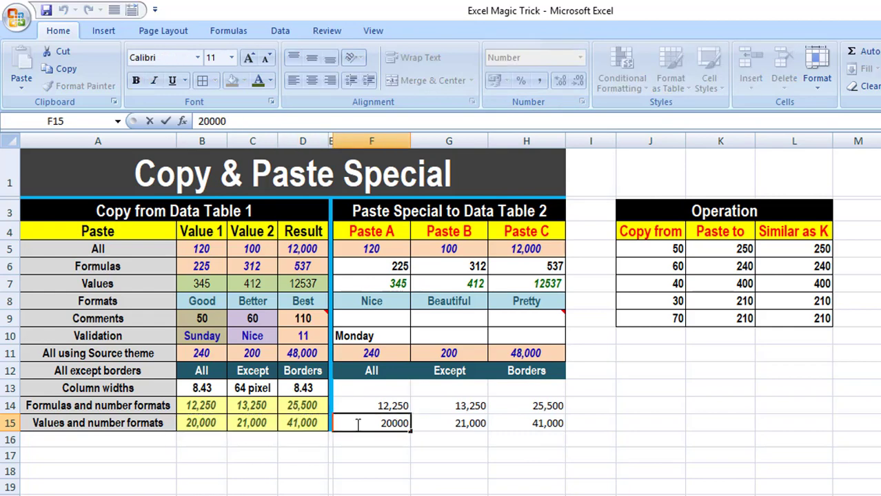
{"action": "left_click", "coordinate": [452, 421]}
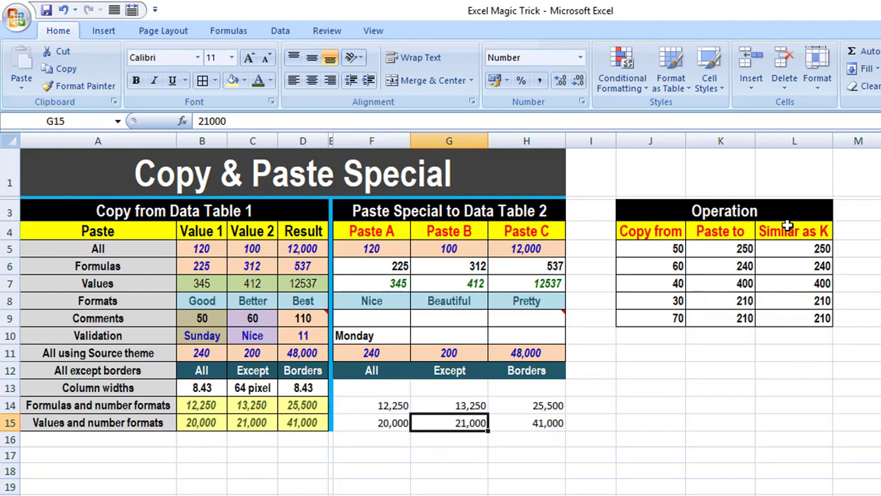
Copy J5:J9 into K5:K9 with Paste Special All and operation None, giving 50, 60, 40, 30, 70
{"action": "left_click_drag", "start_coordinate": [666, 249], "coordinate": [667, 310]}
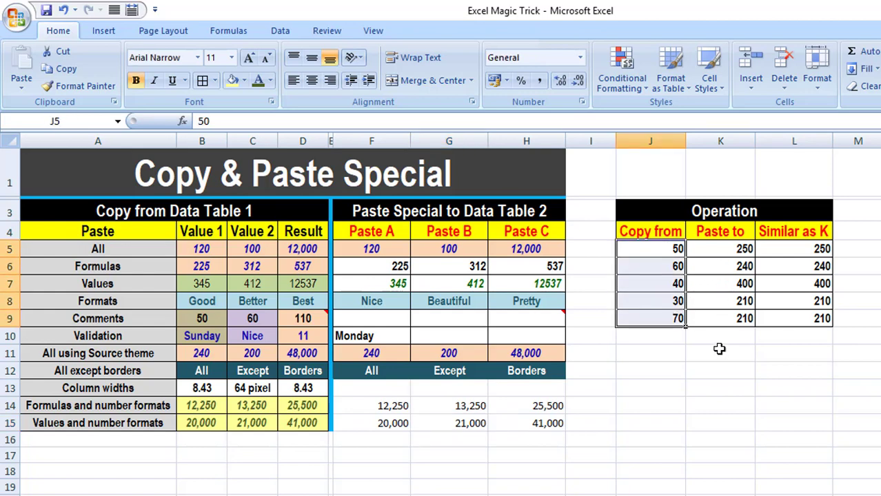
{"action": "key", "text": "ctrl+c"}
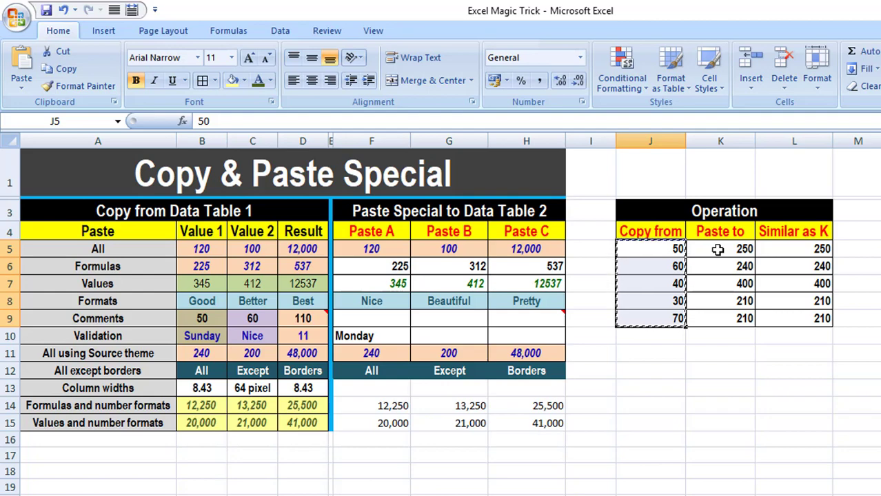
{"action": "right_click", "coordinate": [718, 249]}
{"action": "left_click", "coordinate": [779, 315]}
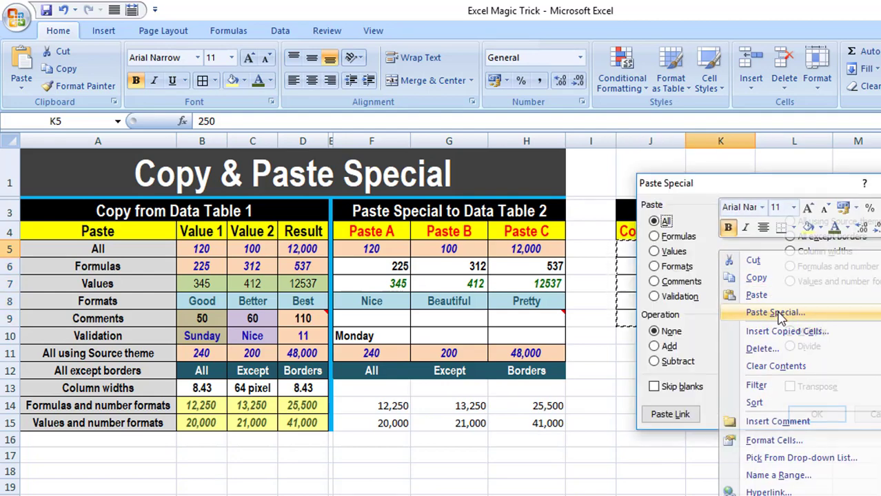
{"action": "mouse_move", "coordinate": [784, 185]}
{"action": "left_mouse_down"}
{"action": "mouse_move", "coordinate": [756, 200]}
{"action": "mouse_move", "coordinate": [473, 203]}
{"action": "left_mouse_up"}
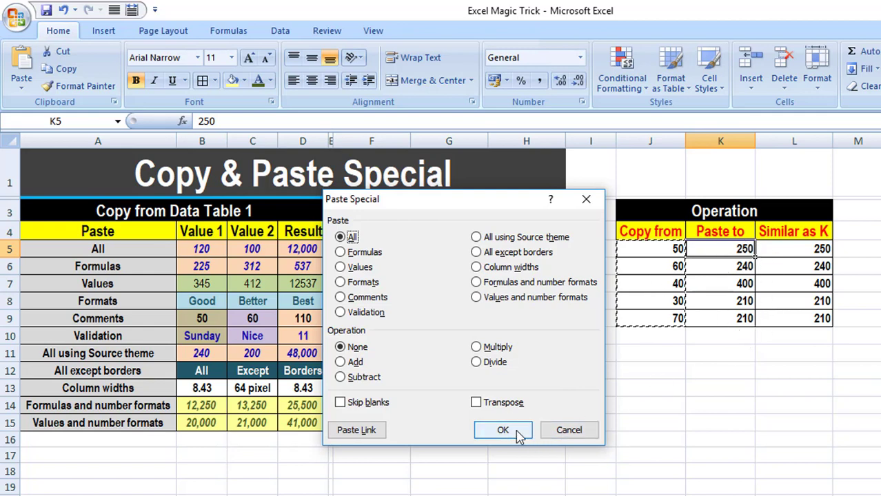
{"action": "left_click", "coordinate": [502, 430]}
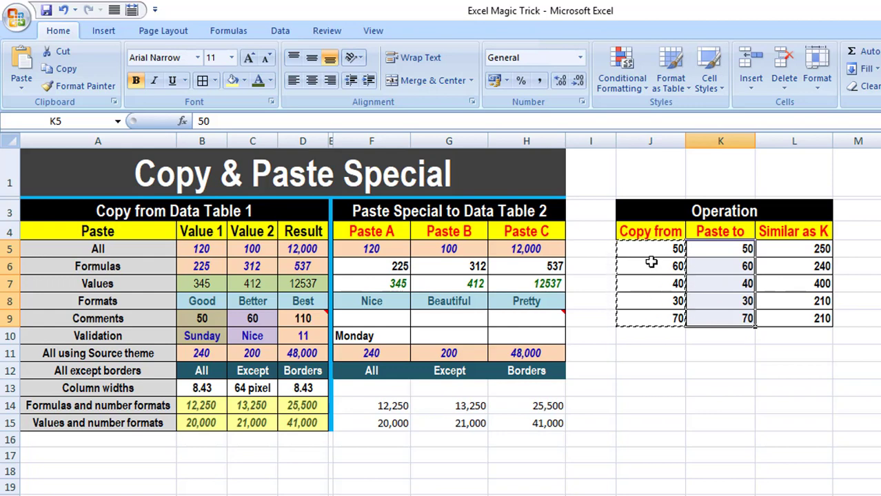
Undo the paste so K5:K9 shows its original values, and reselect J5:J9
{"action": "key", "text": "ctrl+z"}
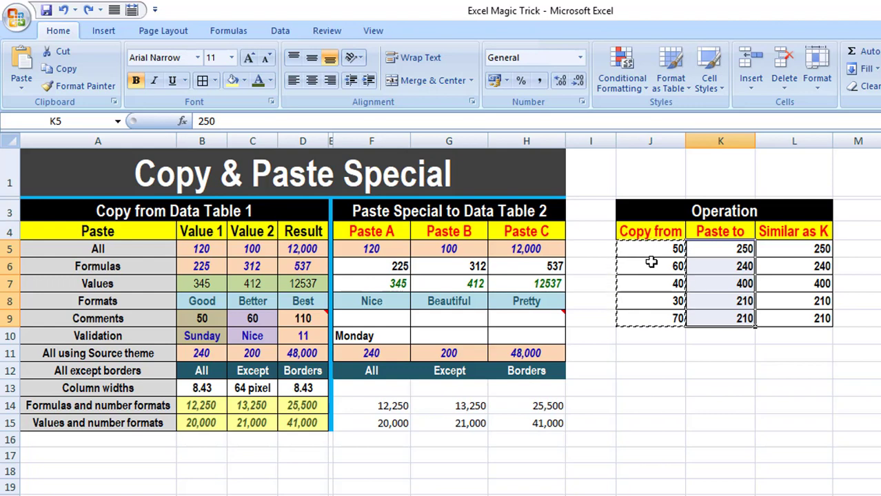
{"action": "left_click", "coordinate": [650, 250]}
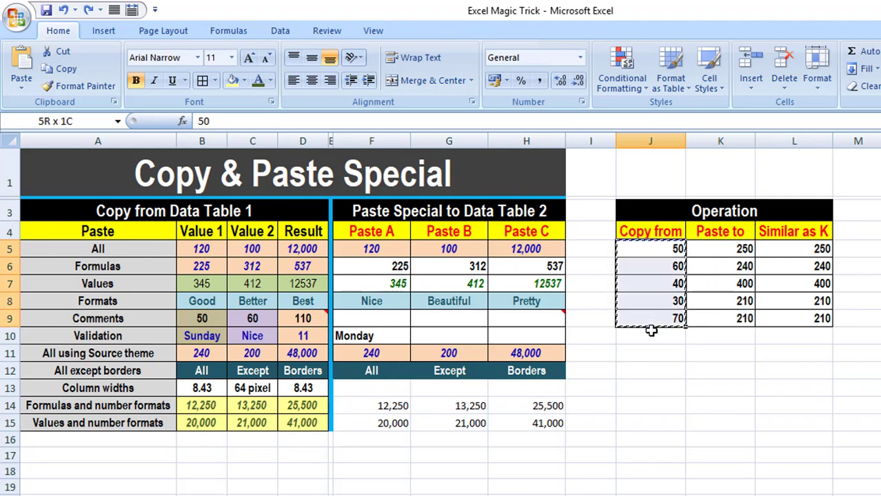
{"action": "left_click_drag", "start_coordinate": [649, 267], "coordinate": [648, 321]}
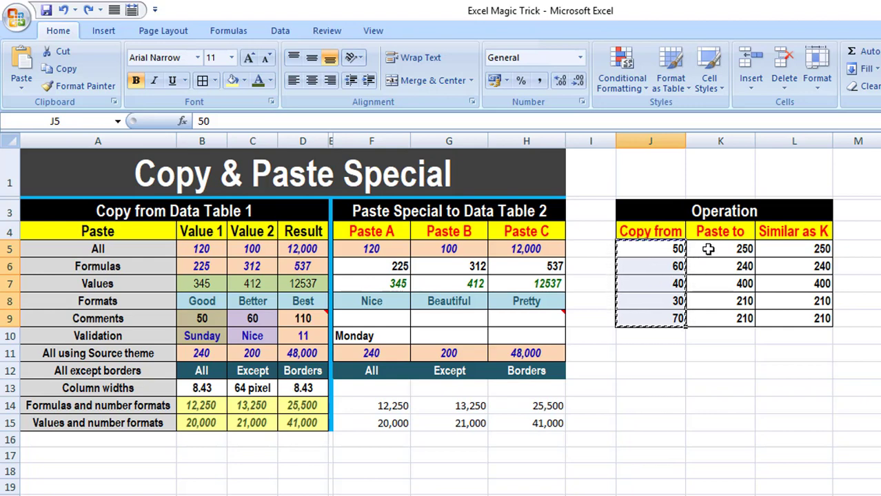
Paste Special the Copy from values onto K5:K9 with the Multiply operation
{"action": "right_click", "coordinate": [708, 249]}
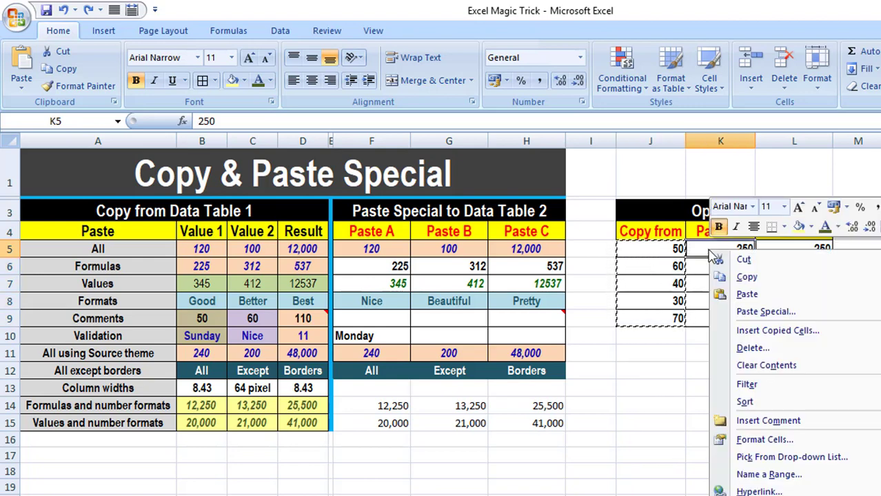
{"action": "left_click", "coordinate": [756, 313]}
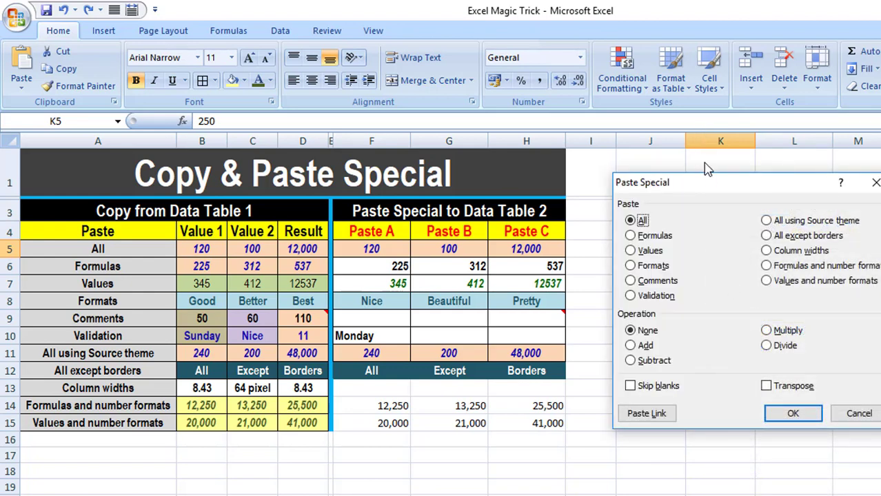
{"action": "left_click_drag", "start_coordinate": [707, 184], "coordinate": [424, 191]}
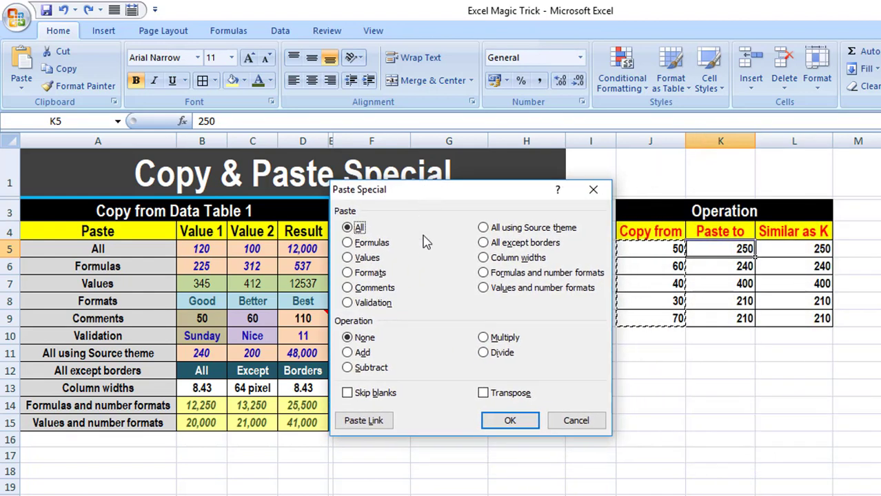
{"action": "left_click", "coordinate": [485, 343]}
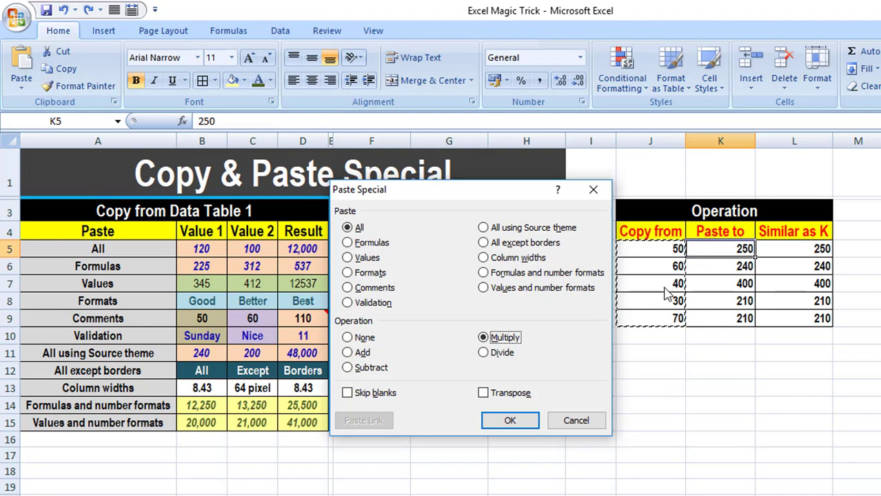
{"action": "left_click", "coordinate": [510, 421]}
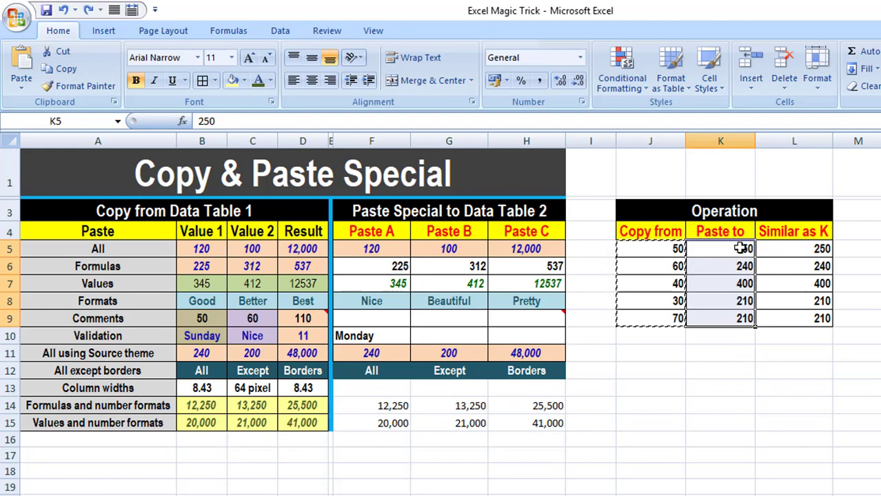
{"action": "left_click", "coordinate": [741, 248]}
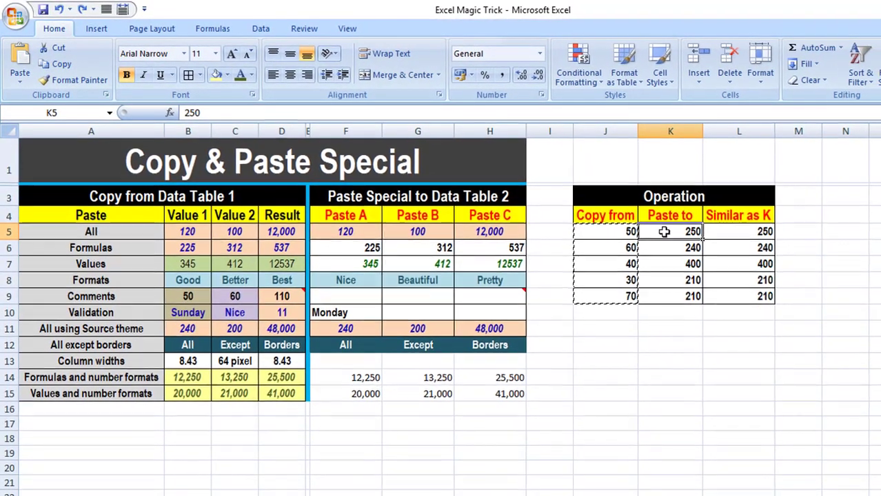
{"action": "right_click", "coordinate": [692, 247]}
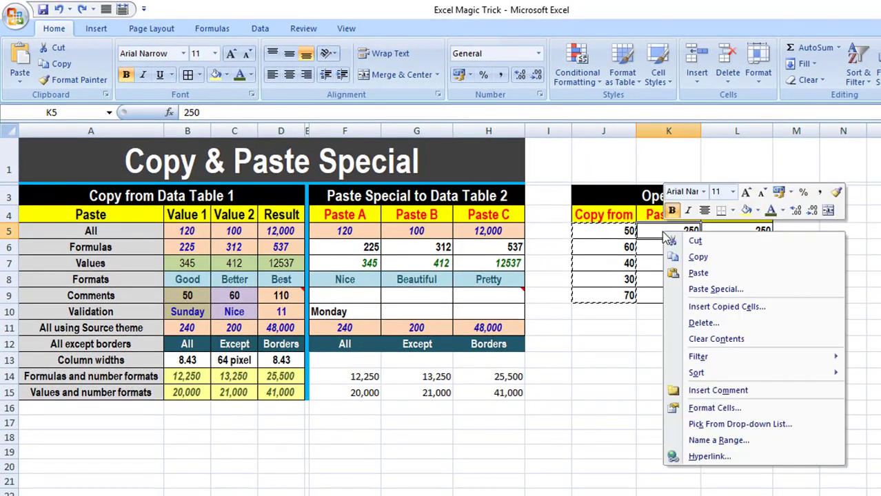
{"action": "left_click", "coordinate": [716, 291]}
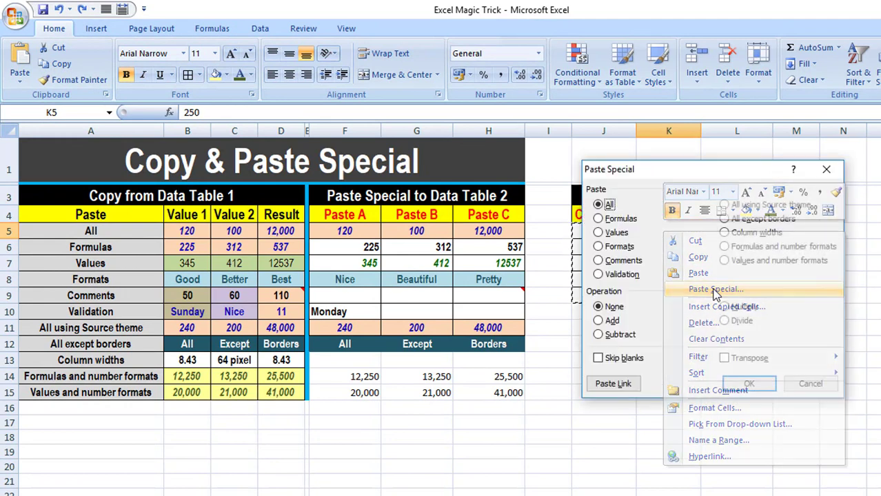
{"action": "left_click_drag", "start_coordinate": [675, 179], "coordinate": [392, 197]}
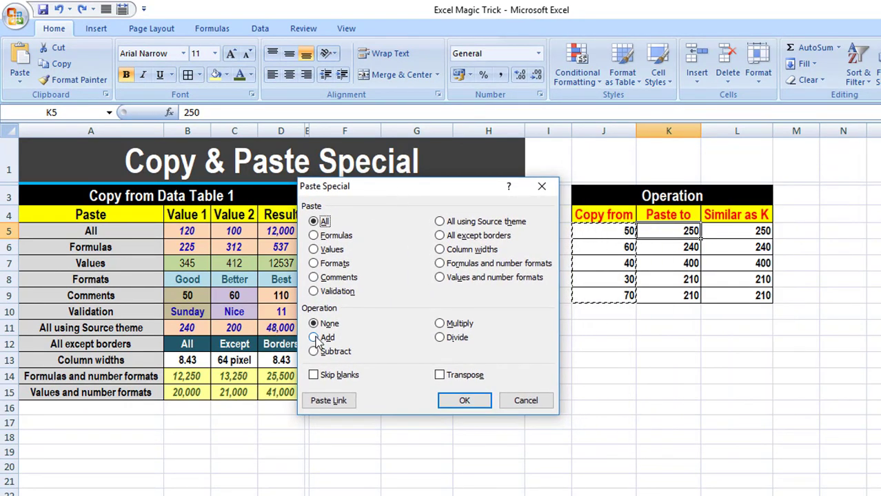
{"action": "left_click", "coordinate": [317, 339]}
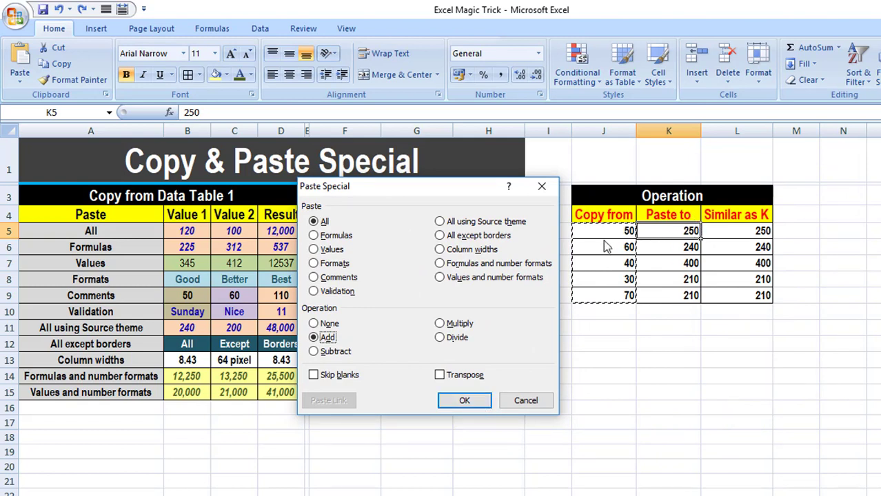
{"action": "left_click", "coordinate": [464, 401]}
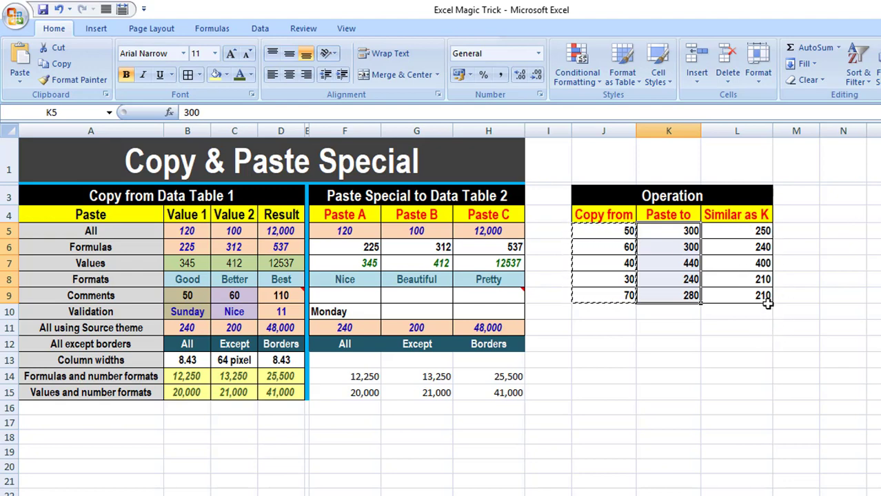
{"action": "key", "text": "ctrl+alt+v"}
{"action": "key", "text": "s"}
{"action": "key", "text": "Return"}
{"action": "left_click", "coordinate": [654, 232]}
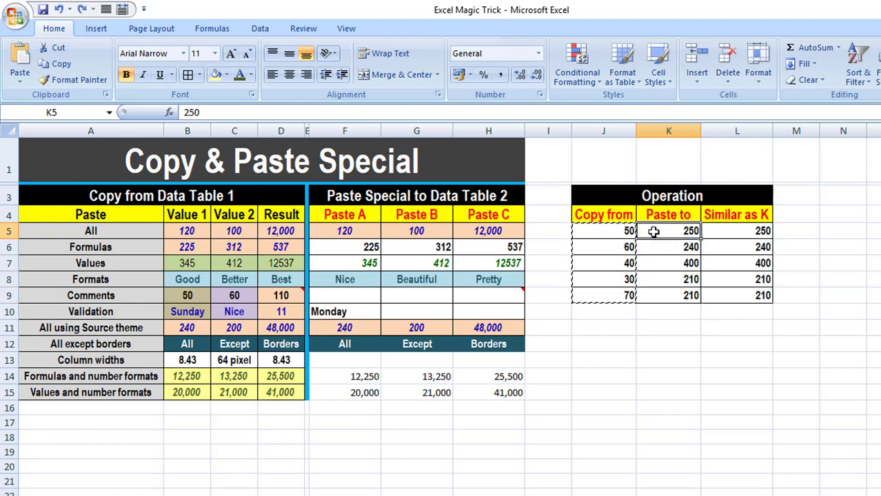
{"action": "right_click", "coordinate": [655, 233]}
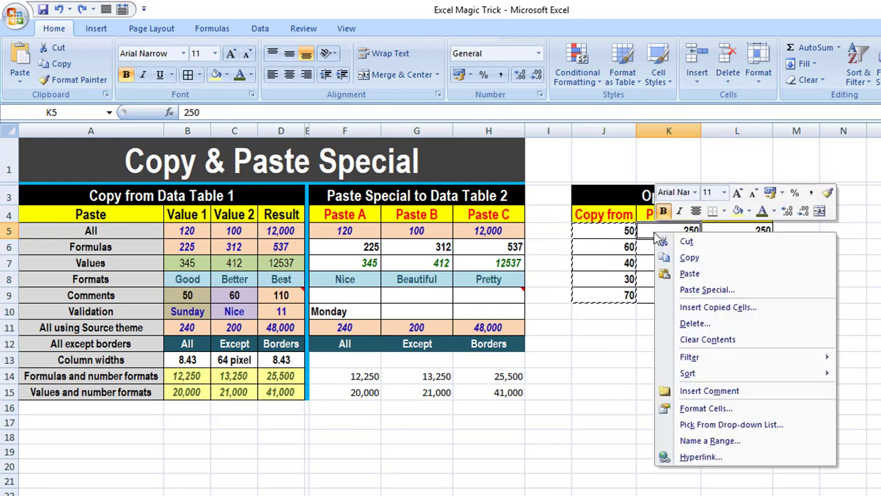
{"action": "left_click", "coordinate": [705, 290]}
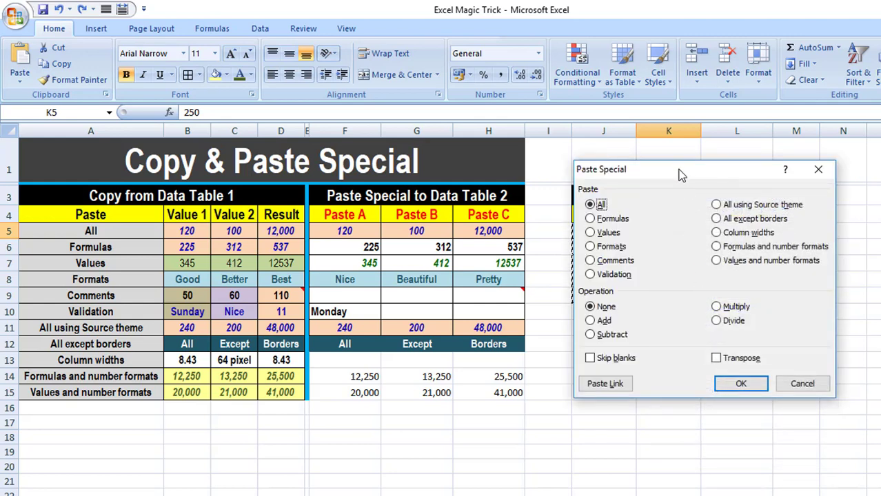
{"action": "left_click_drag", "start_coordinate": [680, 175], "coordinate": [392, 192]}
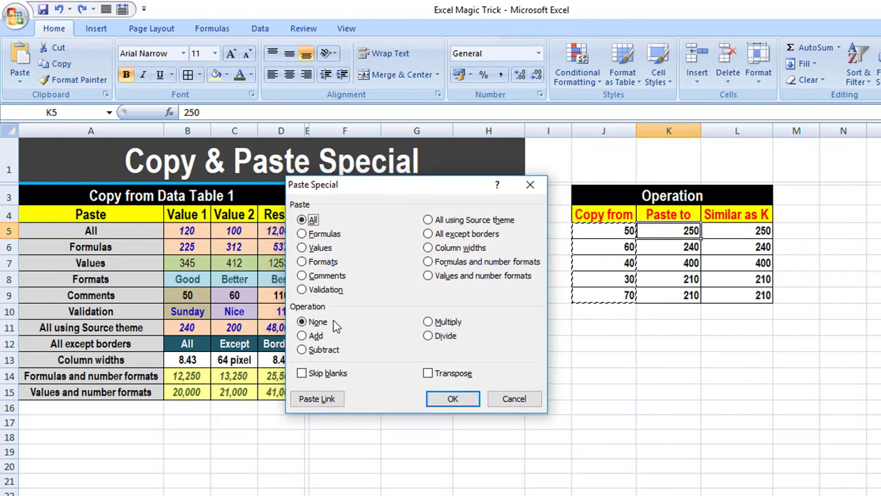
{"action": "left_click", "coordinate": [429, 338]}
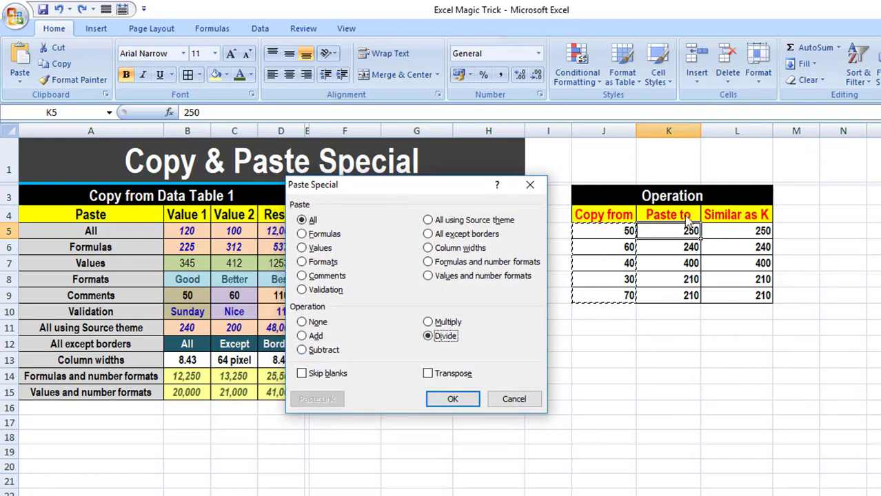
{"action": "left_click", "coordinate": [453, 400]}
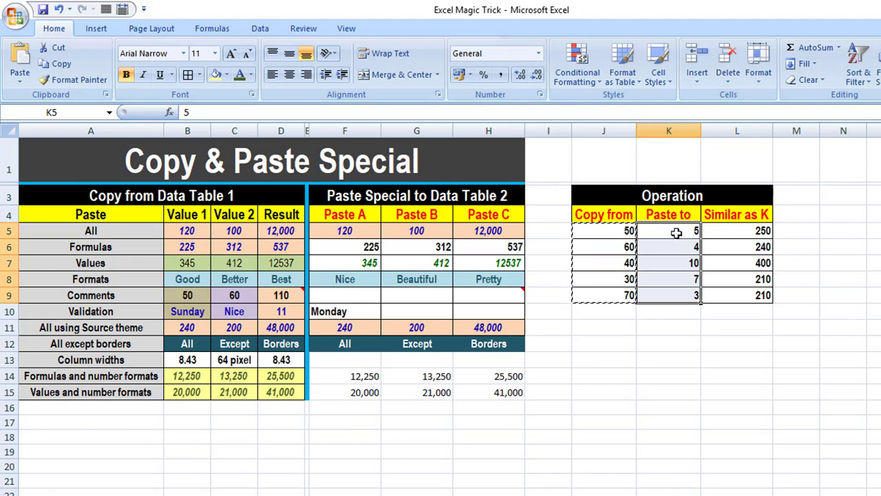
{"action": "key", "text": "ctrl+alt+v"}
{"action": "key", "text": "m"}
{"action": "key", "text": "Return"}
{"action": "left_click", "coordinate": [676, 232]}
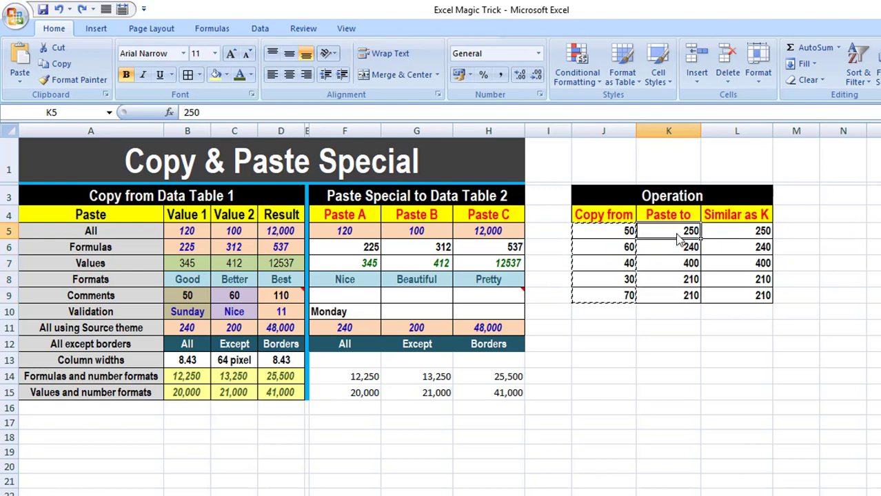
Paste Special the Copy from values onto K5:K9 with Subtract, giving 200, 180, 360, 180, 140
{"action": "right_click", "coordinate": [677, 238]}
{"action": "left_click", "coordinate": [737, 293]}
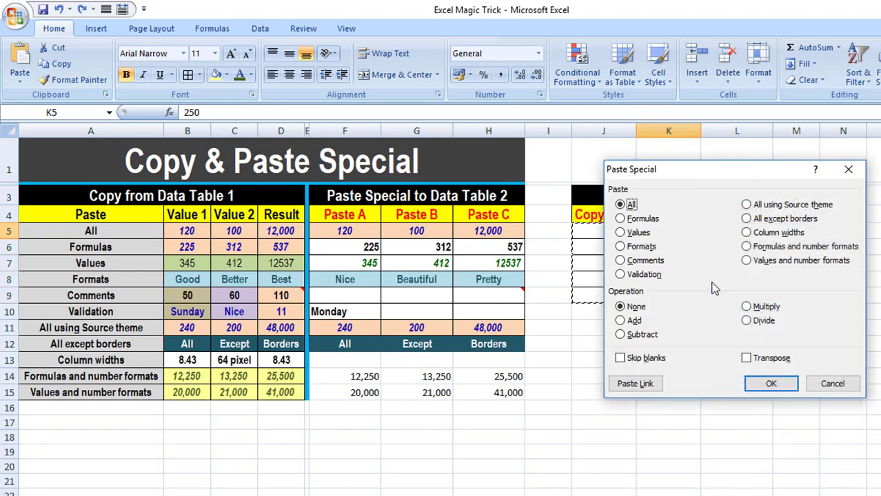
{"action": "left_click_drag", "start_coordinate": [706, 173], "coordinate": [403, 180]}
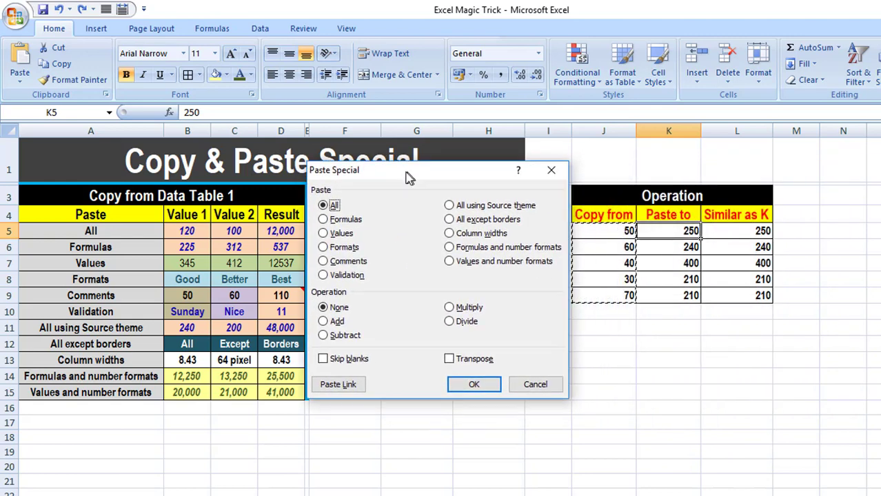
{"action": "left_click", "coordinate": [318, 309]}
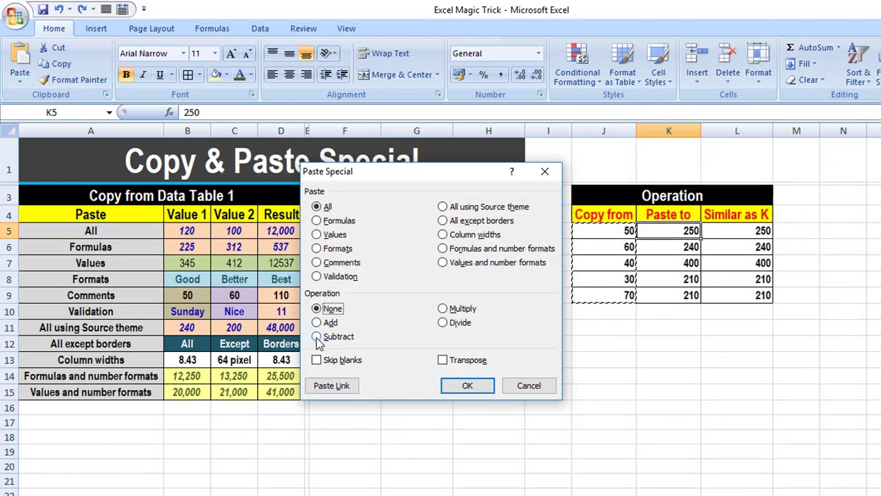
{"action": "left_click", "coordinate": [317, 337]}
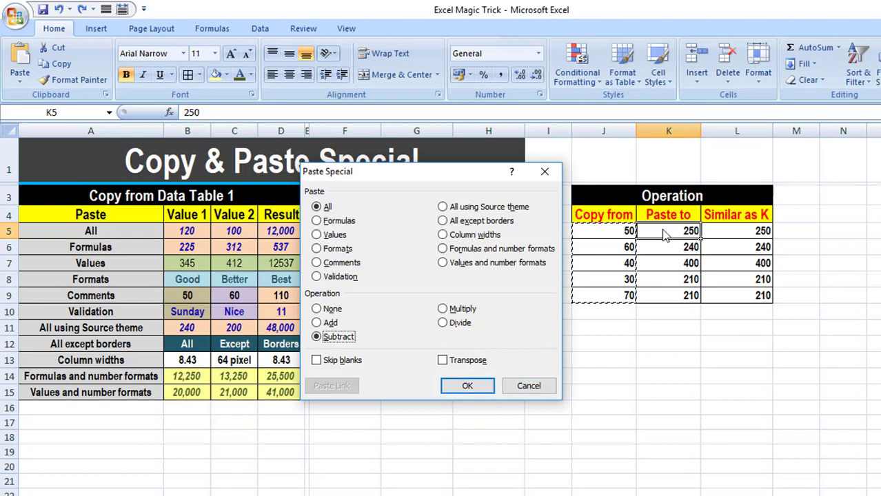
{"action": "left_click", "coordinate": [465, 386]}
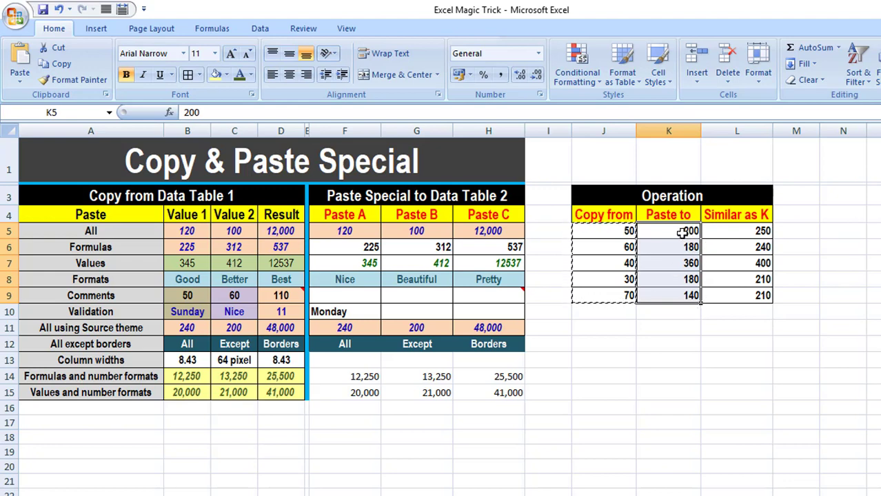
{"action": "left_click", "coordinate": [659, 233]}
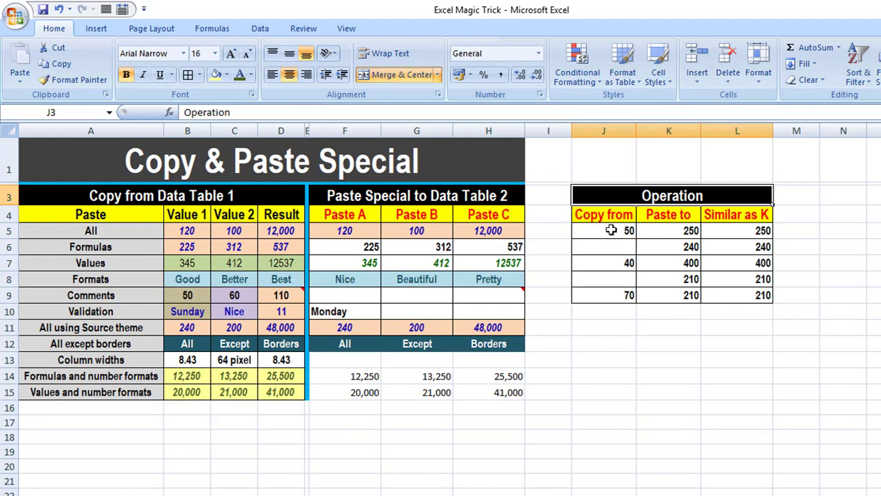
Copy the Copy from values J5:J9, blank cells included
{"action": "left_click_drag", "start_coordinate": [611, 231], "coordinate": [610, 299]}
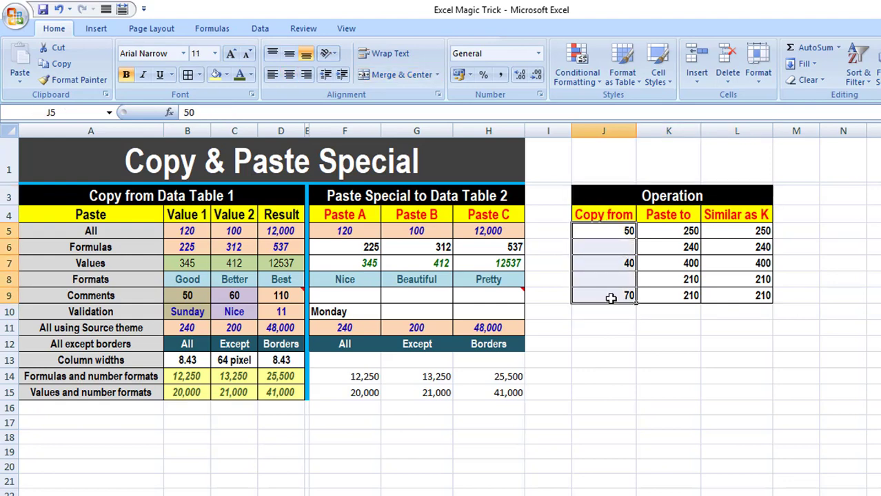
{"action": "key", "text": "ctrl+c"}
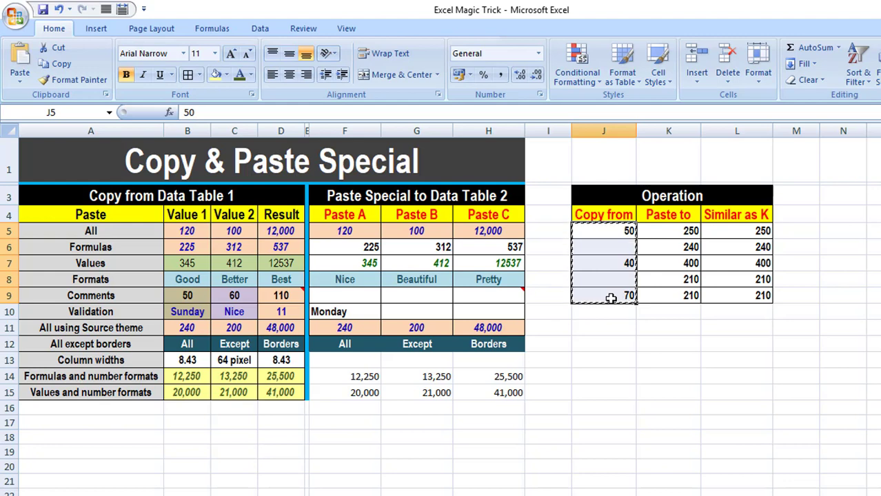
{"action": "left_click", "coordinate": [666, 228]}
{"action": "right_click", "coordinate": [666, 229]}
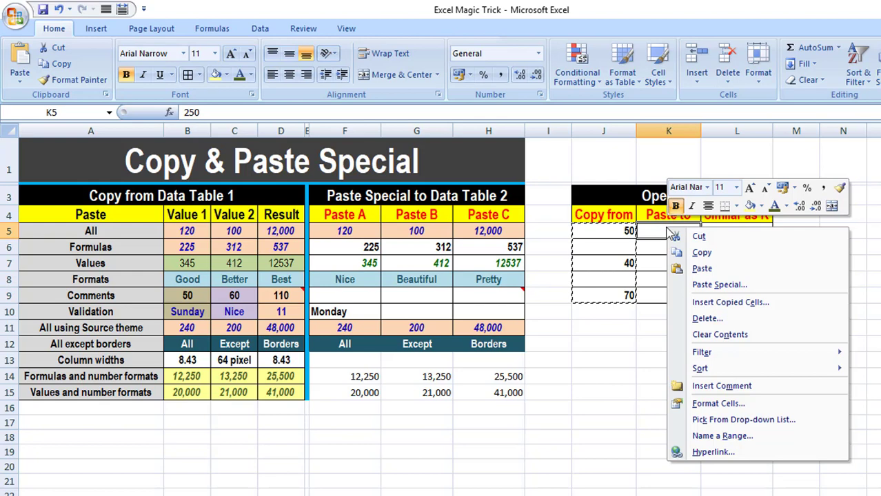
{"action": "left_click", "coordinate": [738, 292]}
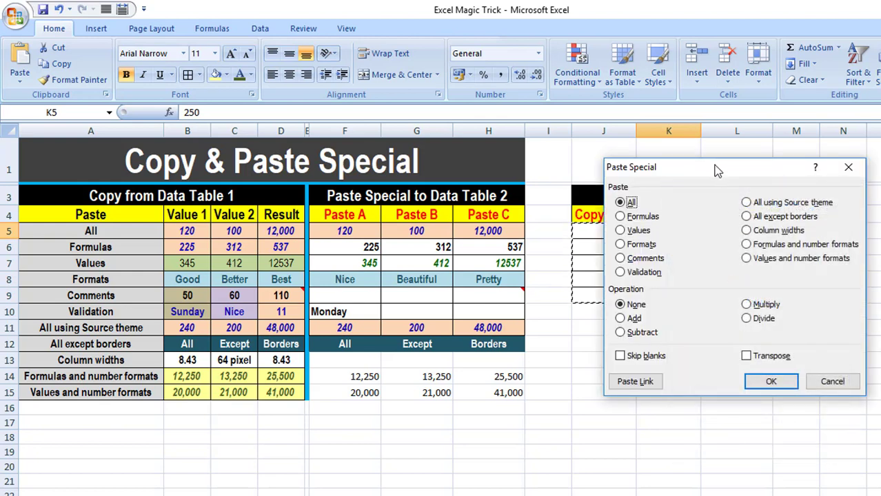
{"action": "left_click_drag", "start_coordinate": [717, 170], "coordinate": [411, 163]}
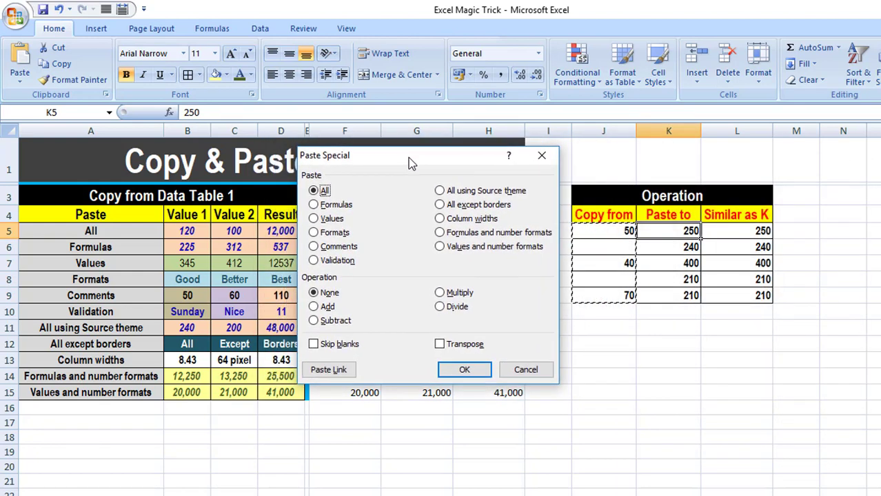
{"action": "left_click", "coordinate": [313, 345]}
{"action": "left_click", "coordinate": [313, 344]}
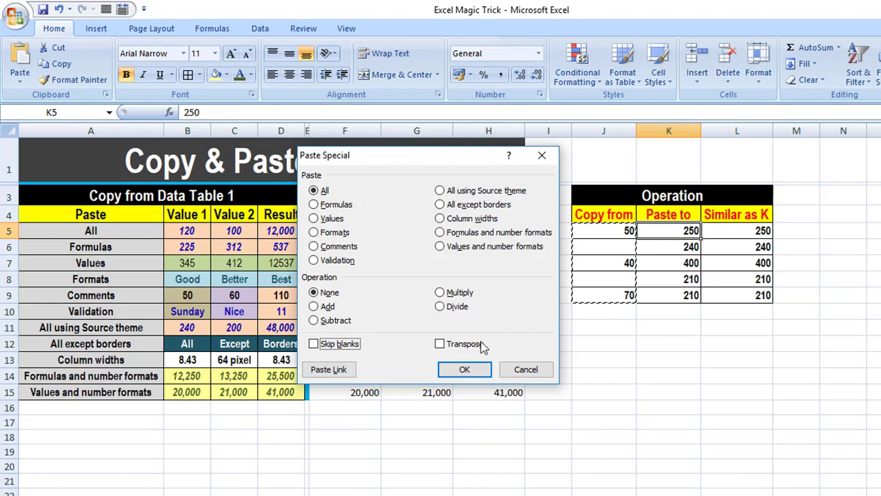
{"action": "left_click", "coordinate": [462, 371]}
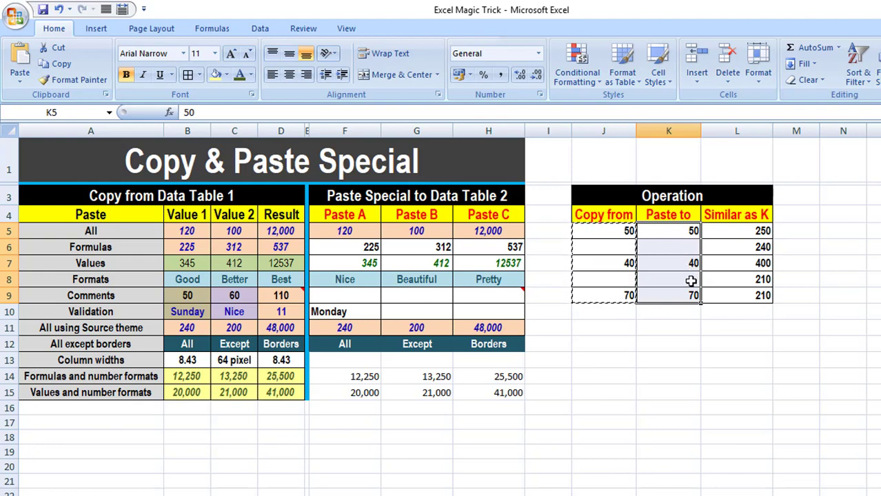
{"action": "key", "text": "ctrl+z"}
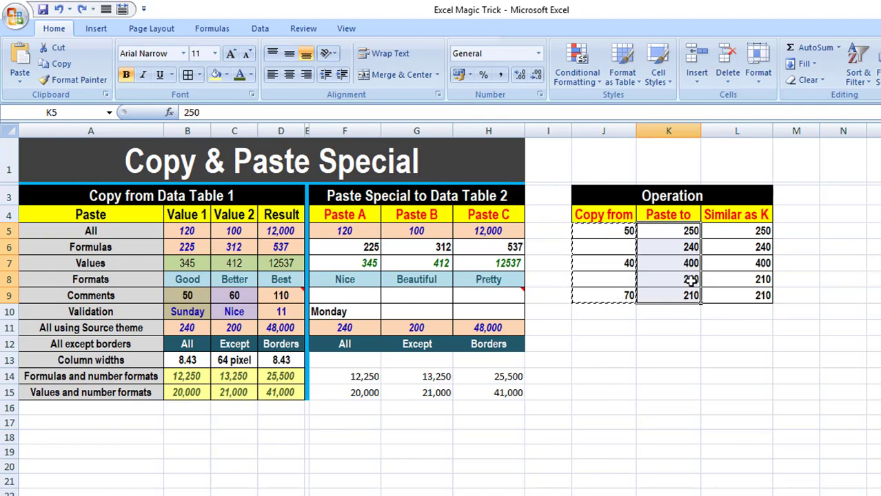
Paste the copied Copy from values onto K5 using Paste Special with Skip blanks enabled
{"action": "left_click", "coordinate": [660, 231]}
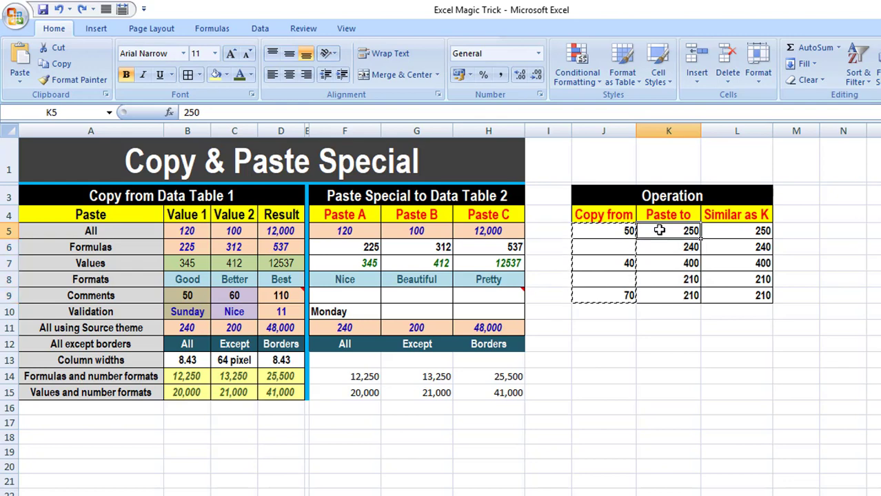
{"action": "right_click", "coordinate": [659, 230]}
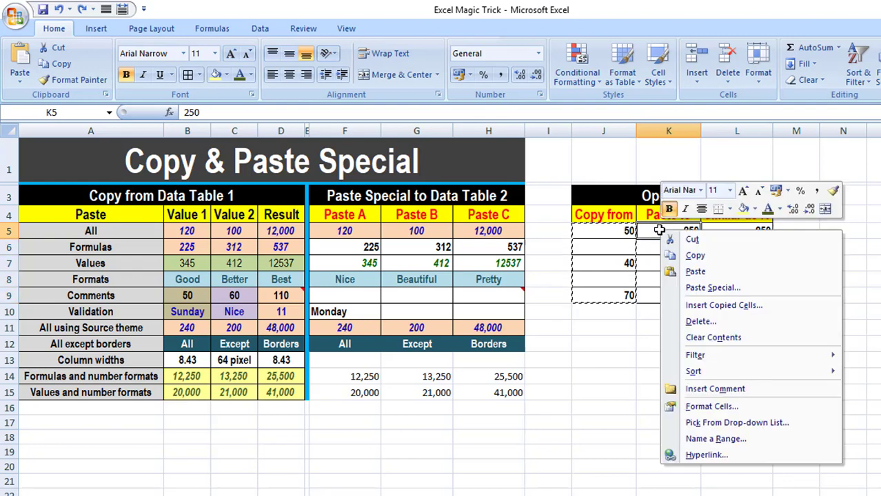
{"action": "left_click", "coordinate": [709, 290]}
{"action": "left_click_drag", "start_coordinate": [668, 173], "coordinate": [383, 177]}
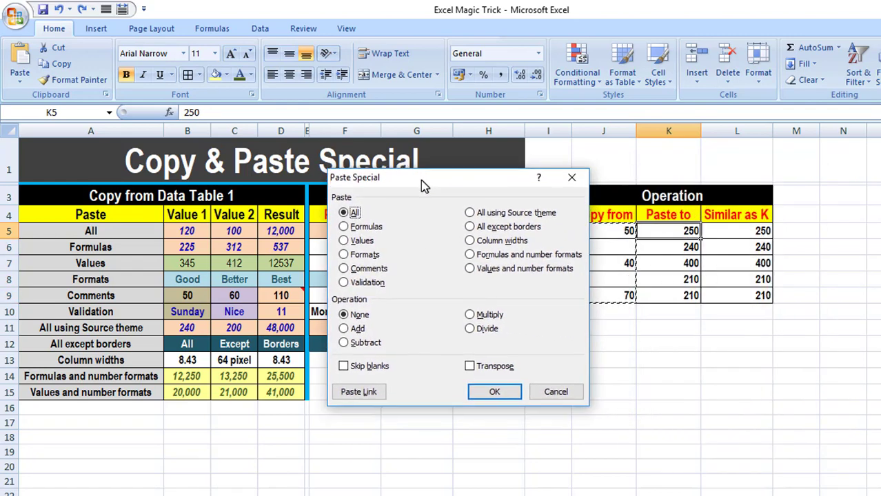
{"action": "left_click", "coordinate": [306, 364]}
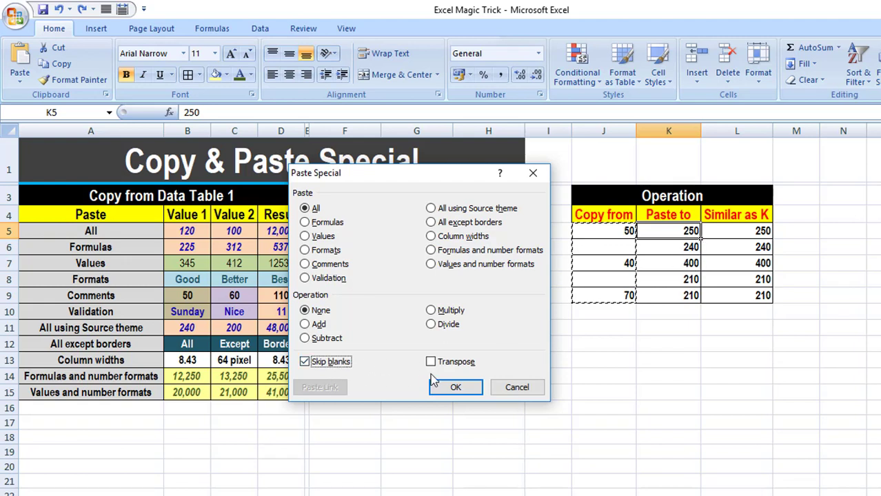
{"action": "left_click", "coordinate": [452, 390]}
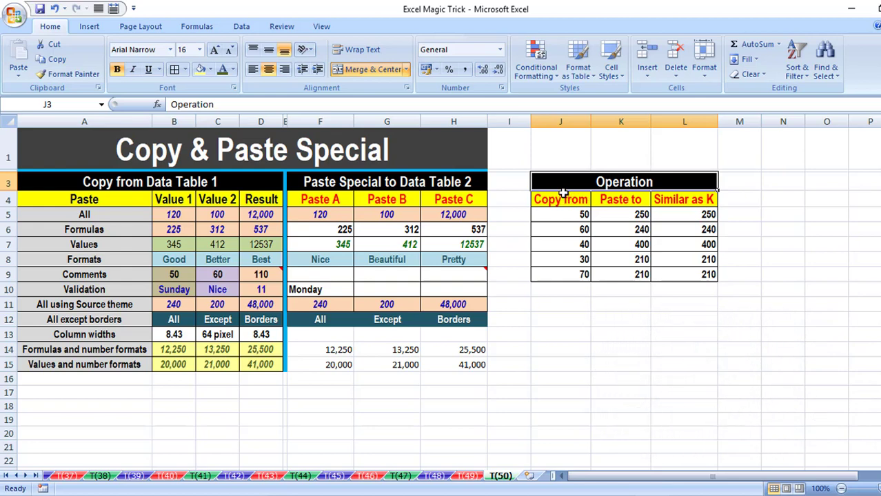
Copy J4:K9, the Copy from and Paste to columns with their headers
{"action": "left_click_drag", "start_coordinate": [563, 198], "coordinate": [609, 274]}
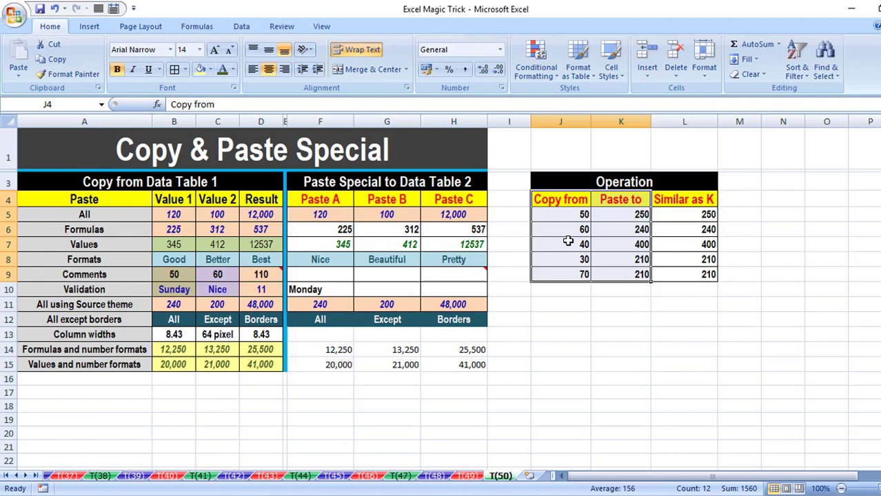
{"action": "key", "text": "ctrl+c"}
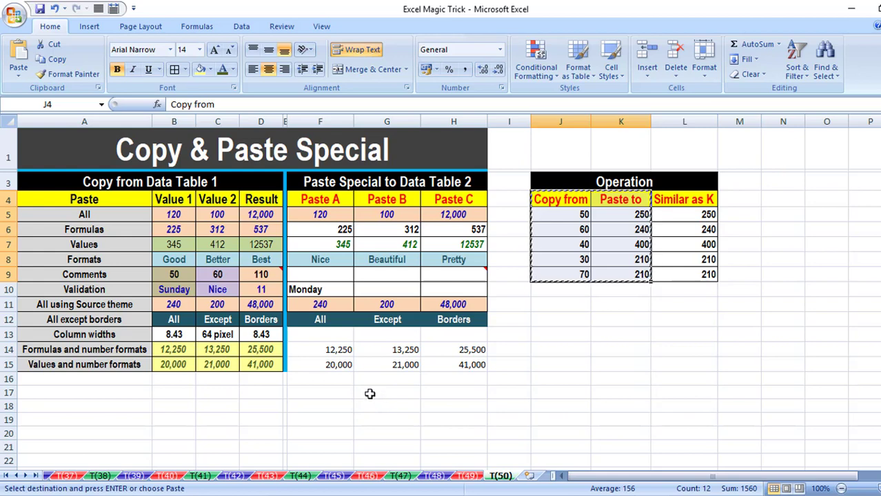
Paste the copied columns at G17 with Transpose so they become two rows
{"action": "right_click", "coordinate": [369, 394]}
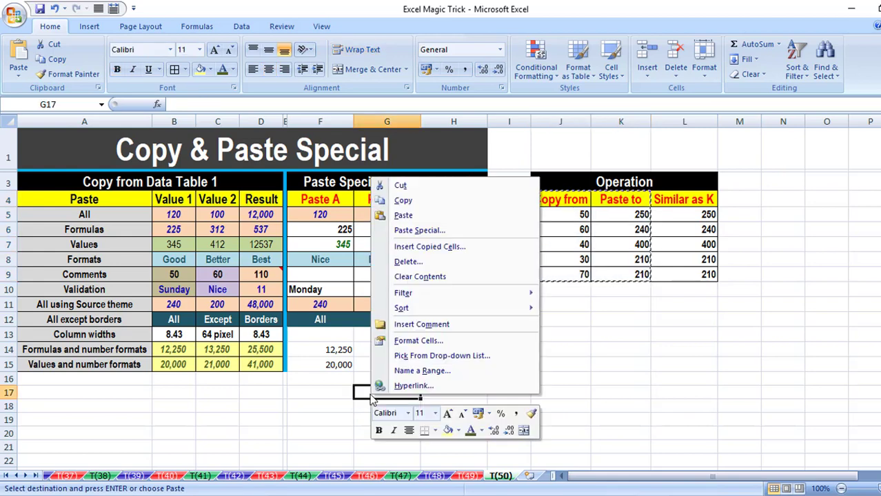
{"action": "left_click", "coordinate": [410, 232]}
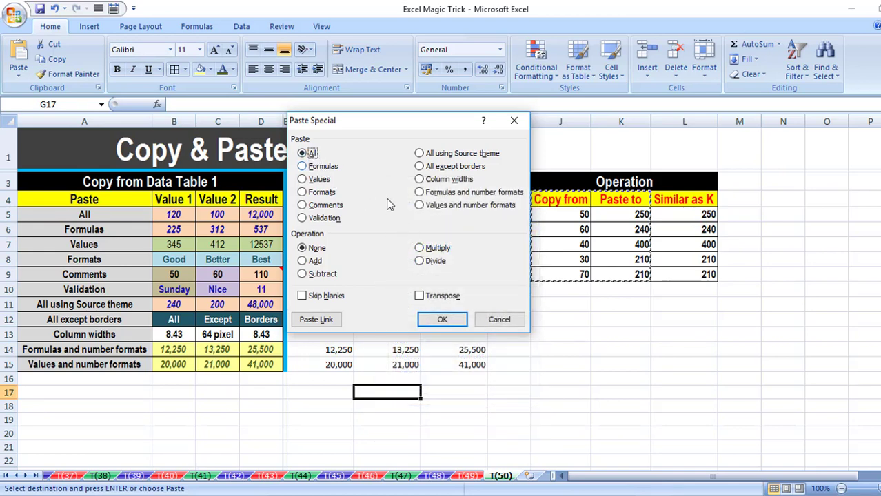
{"action": "left_click", "coordinate": [421, 297]}
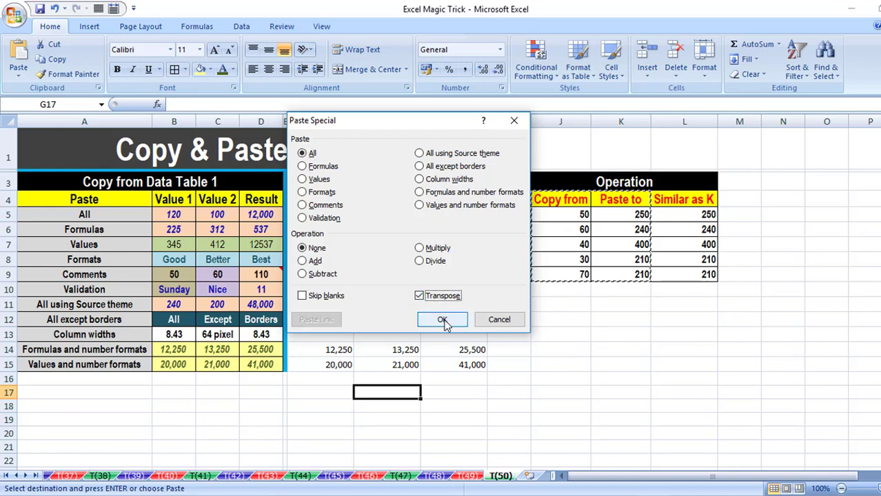
{"action": "left_click", "coordinate": [442, 319]}
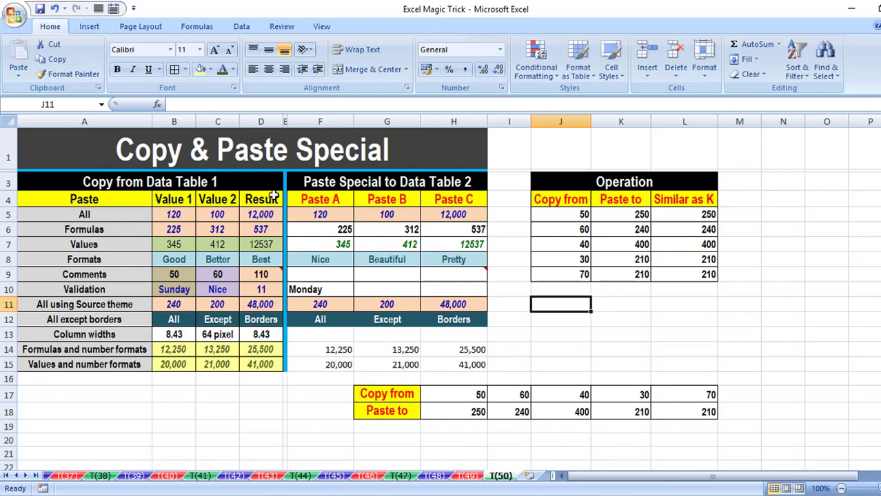
Copy the All label cell A5
{"action": "left_click", "coordinate": [119, 216]}
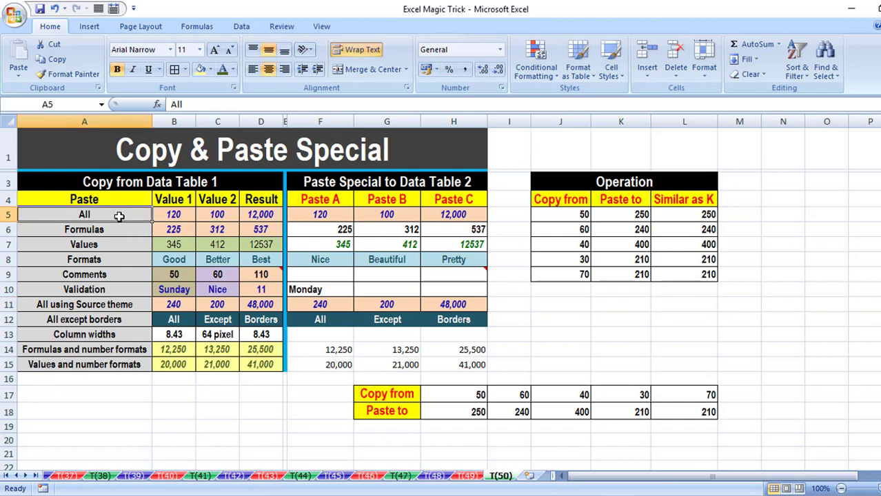
{"action": "key", "text": "ctrl+c"}
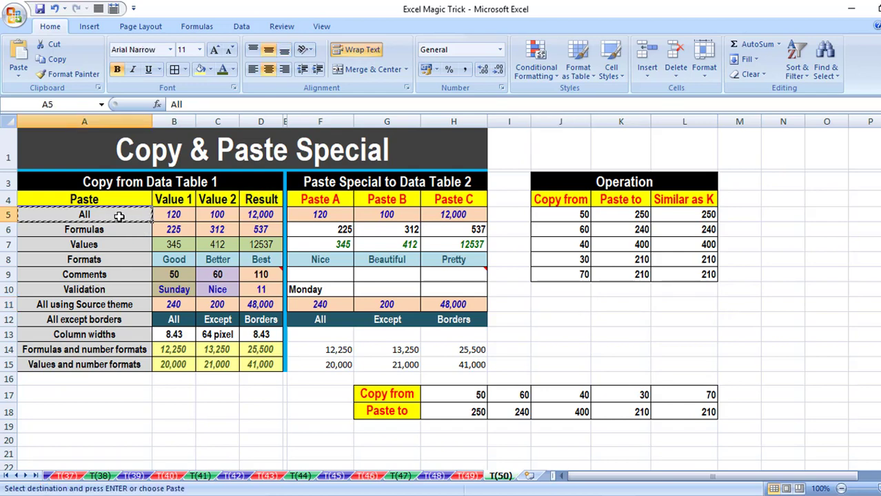
{"action": "right_click", "coordinate": [553, 304]}
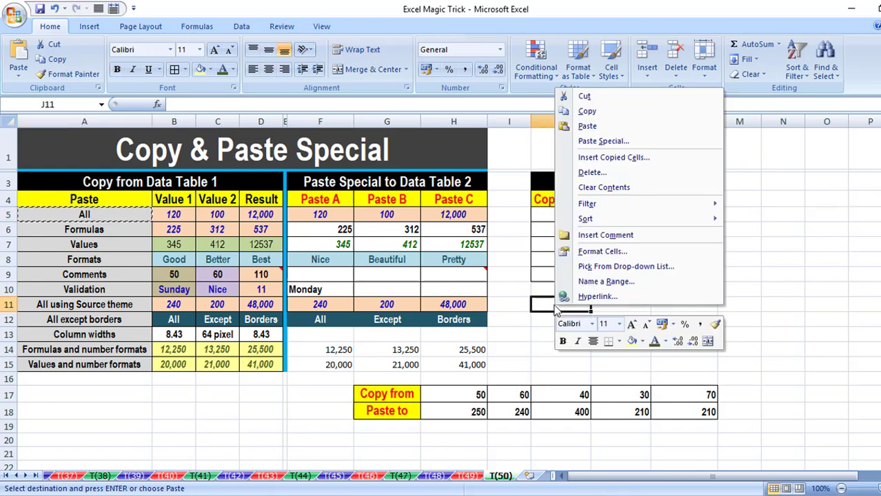
{"action": "left_click", "coordinate": [604, 142]}
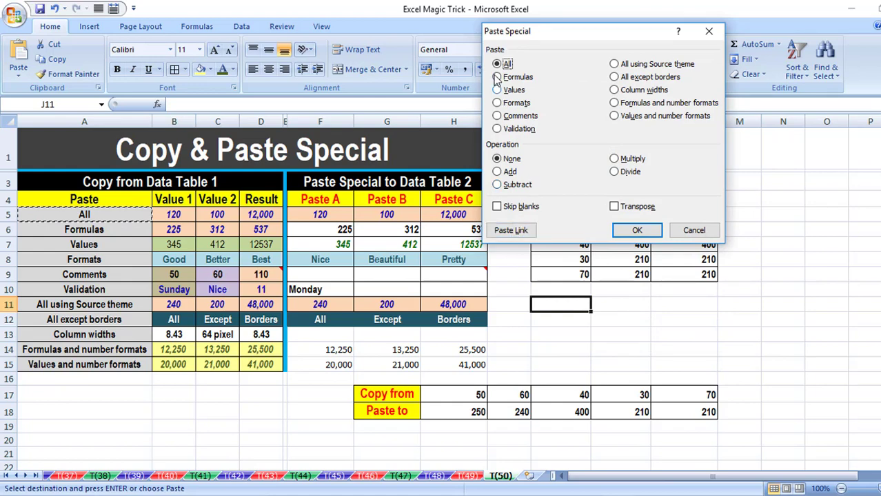
{"action": "left_click", "coordinate": [510, 230]}
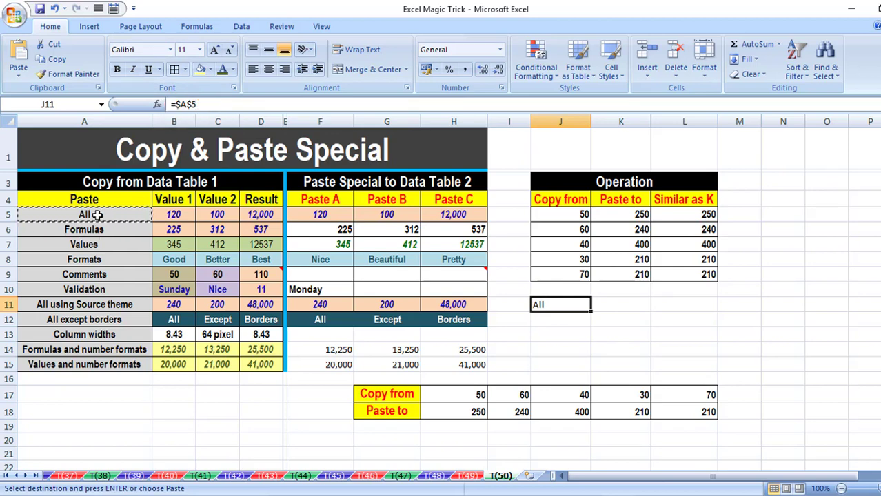
{"action": "key", "text": "Delete"}
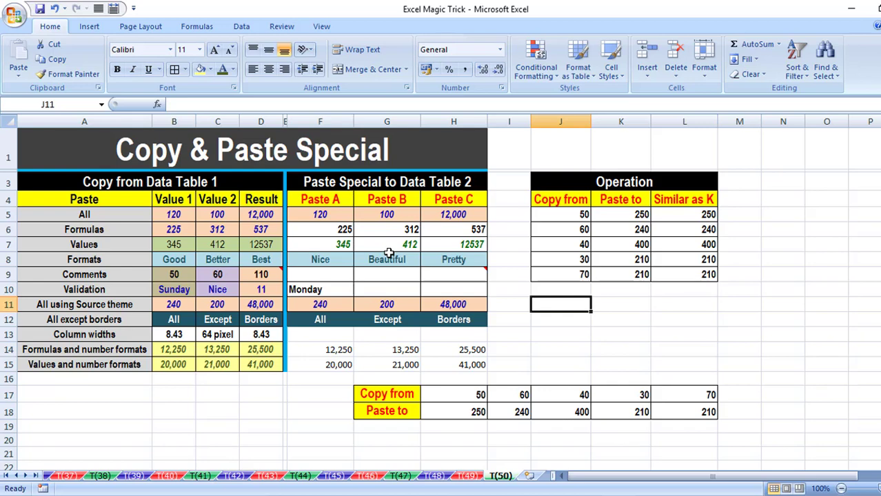
Copy A5 (Bangladesh) on sheet T(48) and Paste Link it into J11 on T(50)
{"action": "left_click", "coordinate": [434, 477]}
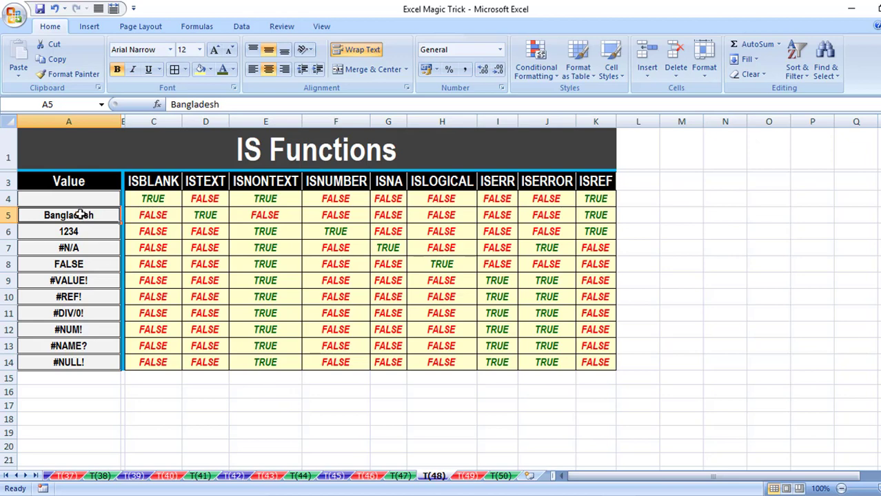
{"action": "key", "text": "ctrl+c"}
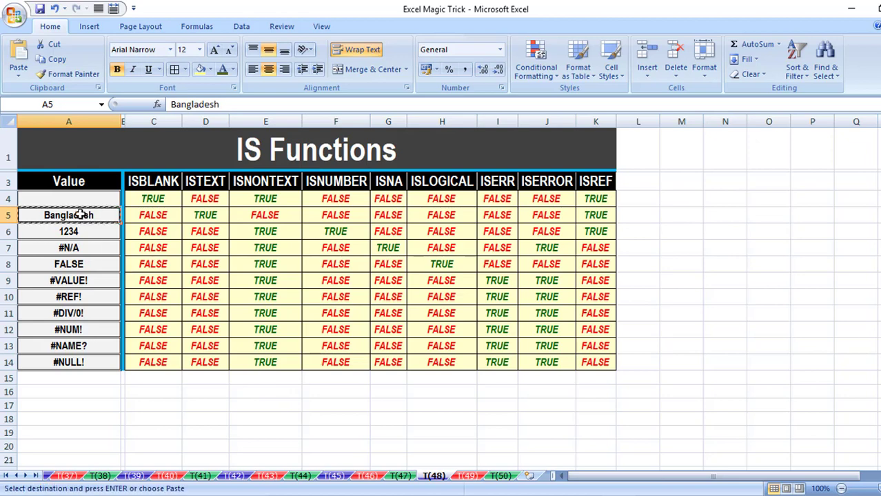
{"action": "left_click", "coordinate": [503, 476]}
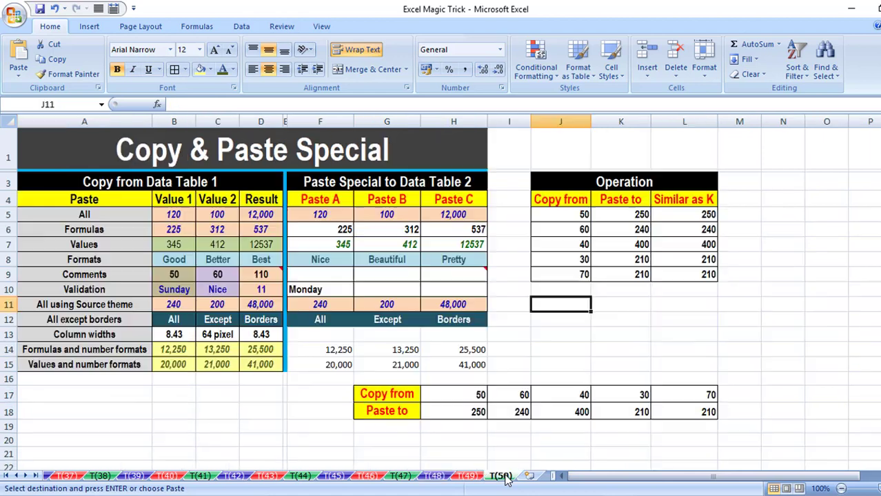
{"action": "right_click", "coordinate": [572, 305]}
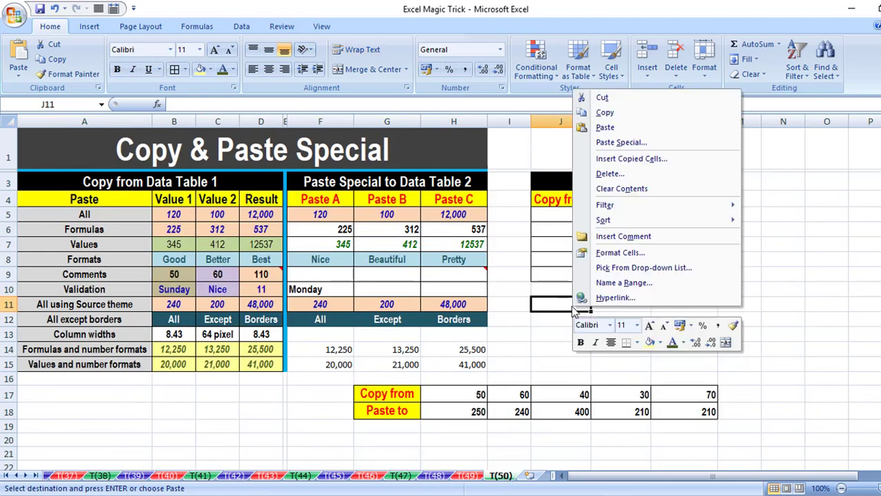
{"action": "left_click", "coordinate": [609, 143]}
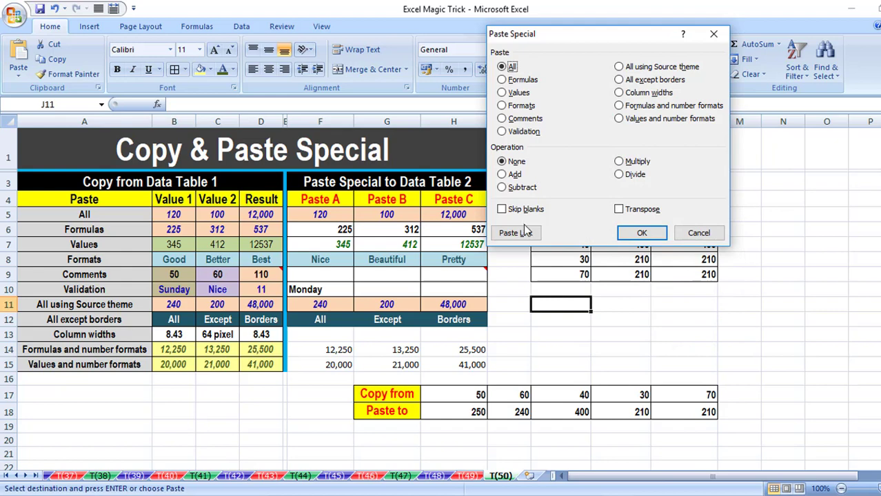
{"action": "left_click", "coordinate": [517, 233]}
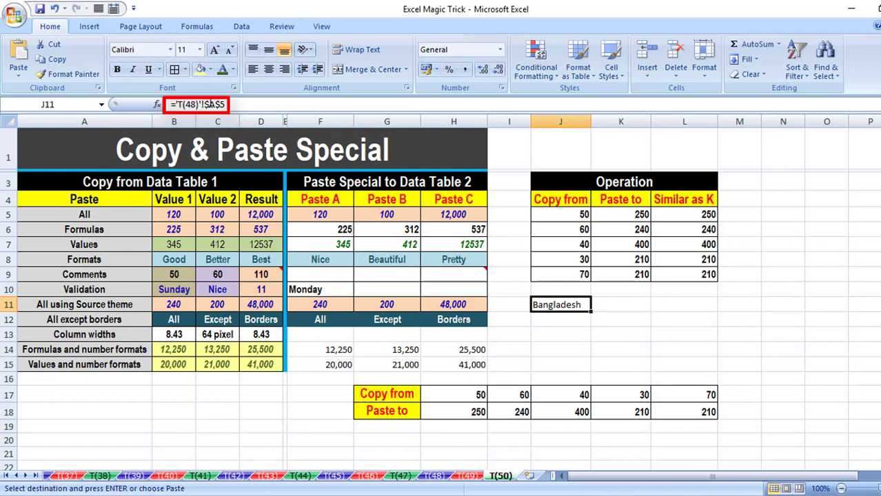
Enter the formula ='T(48)'!$A$5 in J12 by picking A5 on sheet T(48)
{"action": "left_click", "coordinate": [556, 321]}
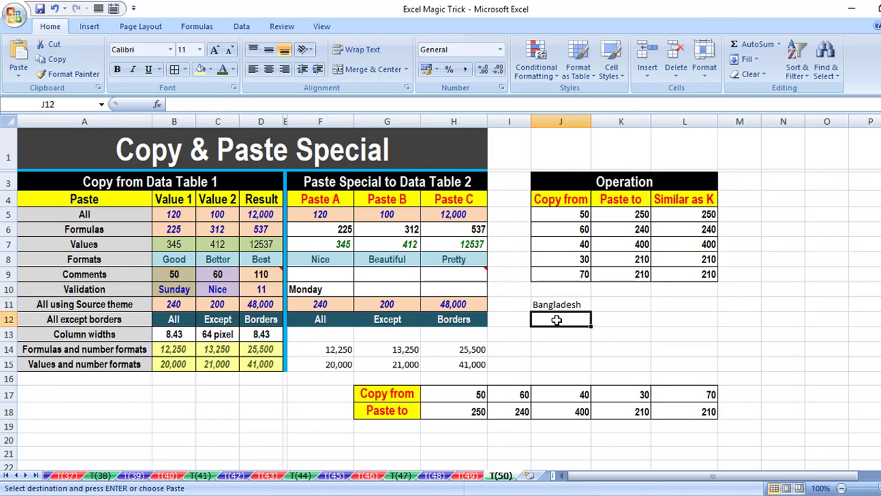
{"action": "type", "text": "="}
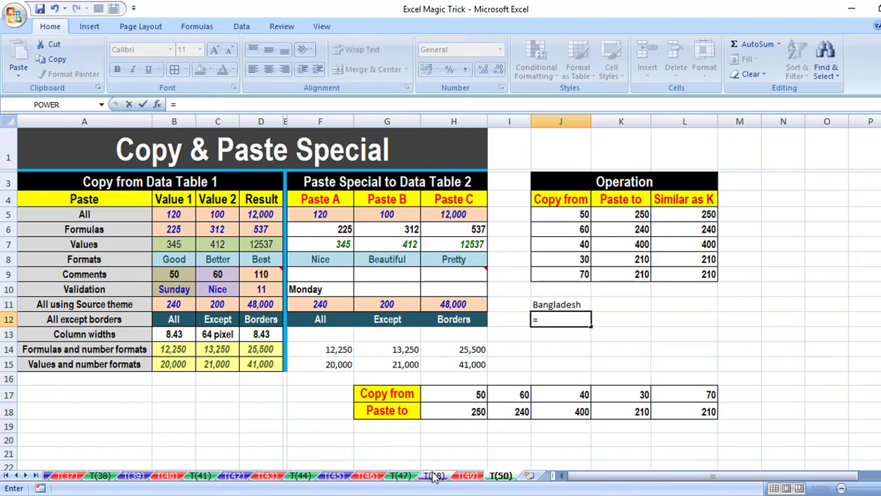
{"action": "left_click", "coordinate": [434, 477]}
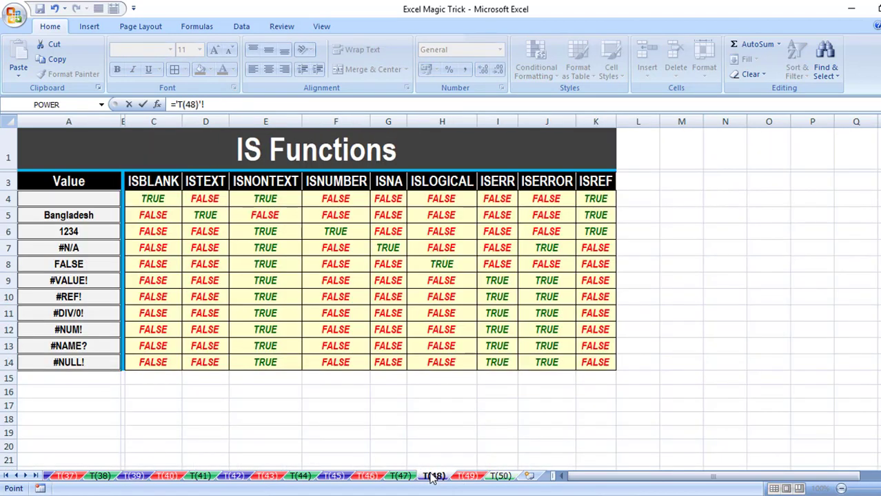
{"action": "left_click", "coordinate": [47, 215]}
{"action": "key", "text": "F4"}
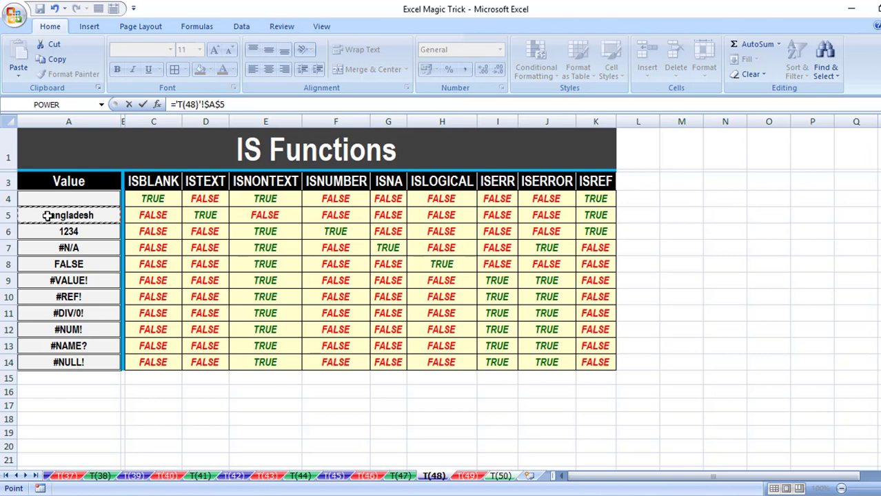
{"action": "key", "text": "Return"}
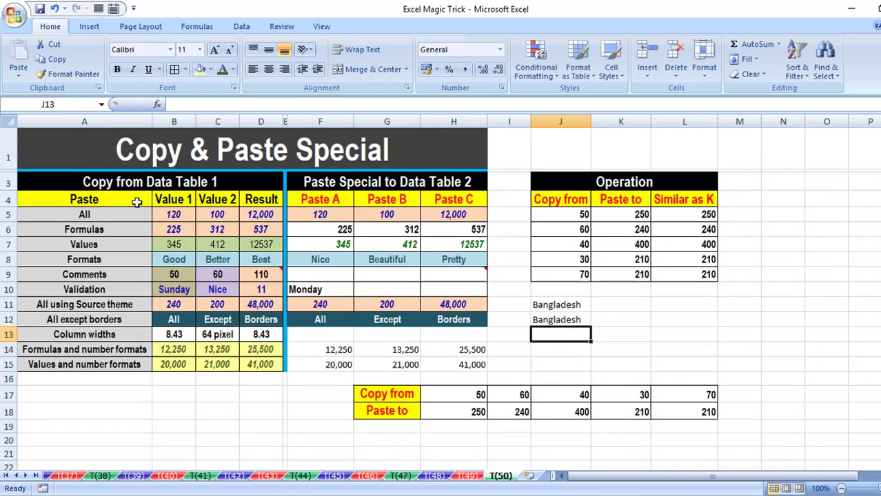
Compare the link in J11 with the formula in J12, then clear both cells
{"action": "left_click", "coordinate": [549, 319]}
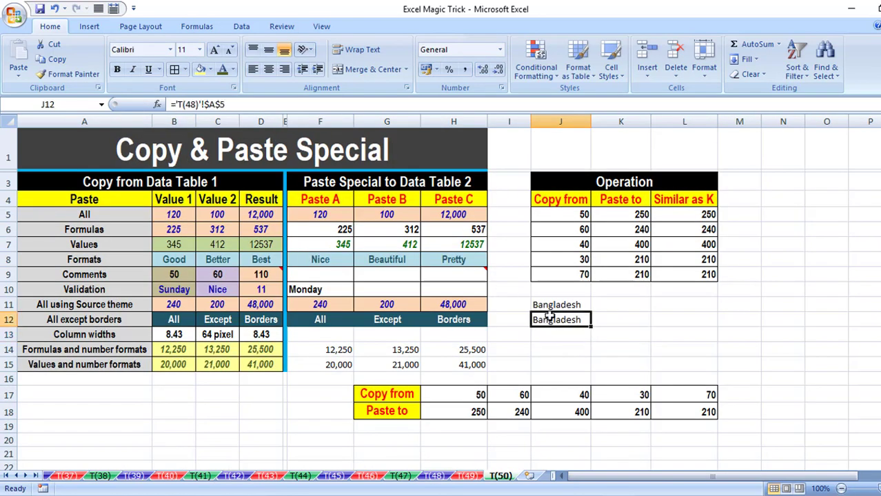
{"action": "left_click", "coordinate": [546, 306]}
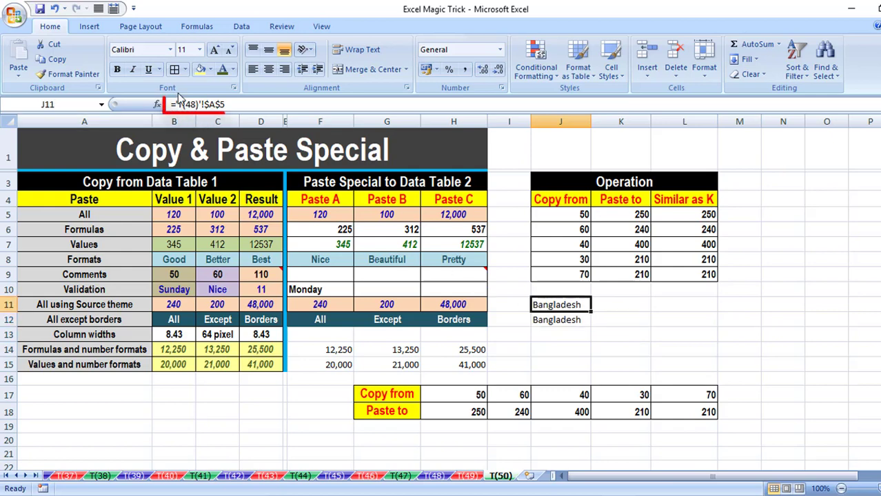
{"action": "left_click", "coordinate": [565, 320]}
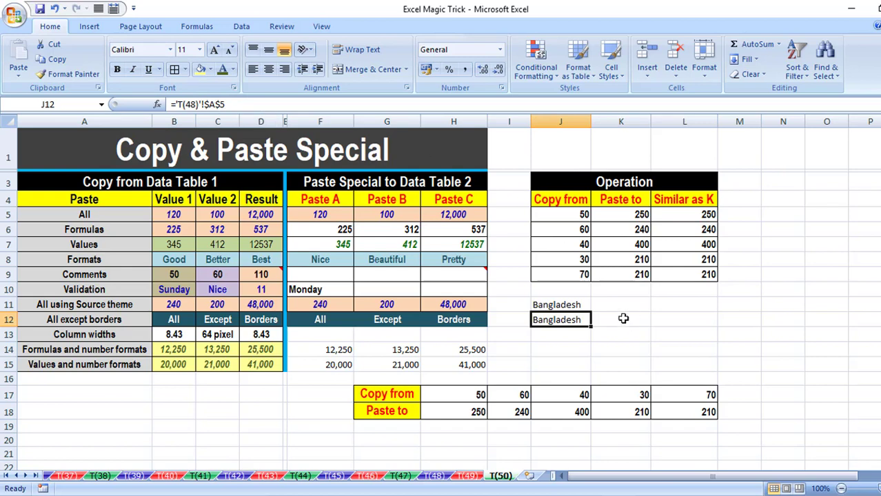
{"action": "key", "text": "shift+Up"}
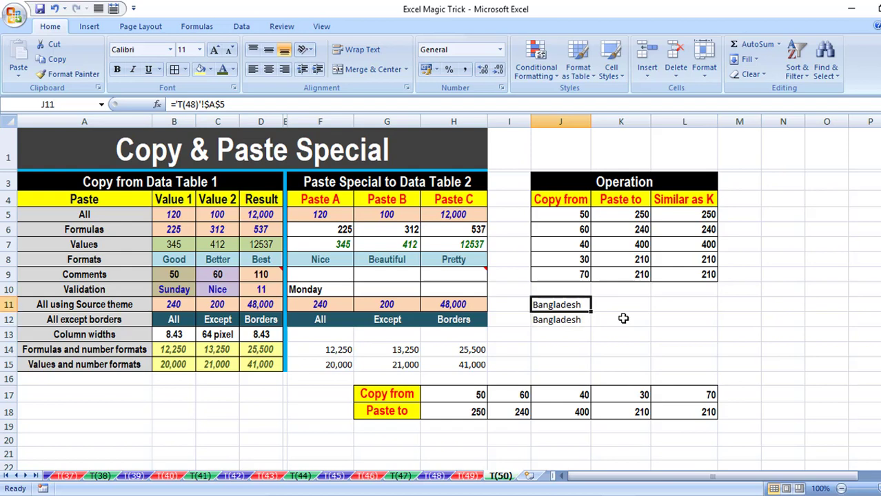
{"action": "key", "text": "Delete"}
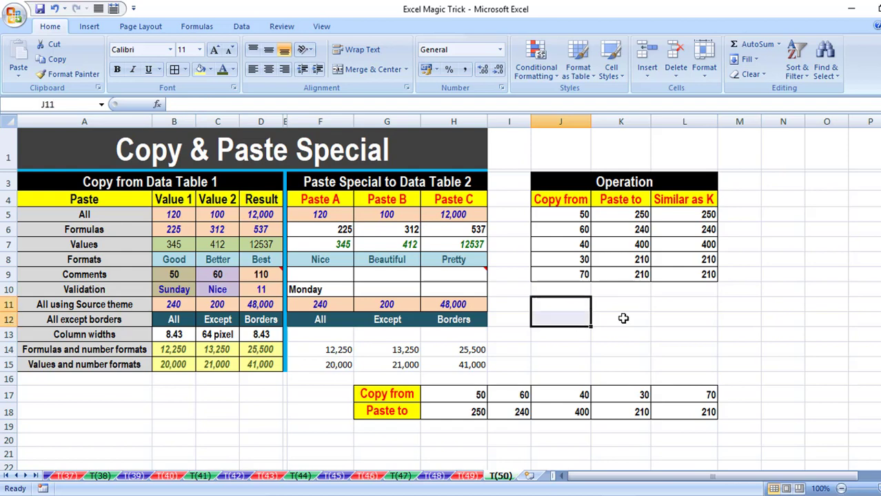
Copy cell B3 'All the best' from the Conclusion workbook and return to Excel Magic Trick
{"action": "left_click", "coordinate": [544, 304]}
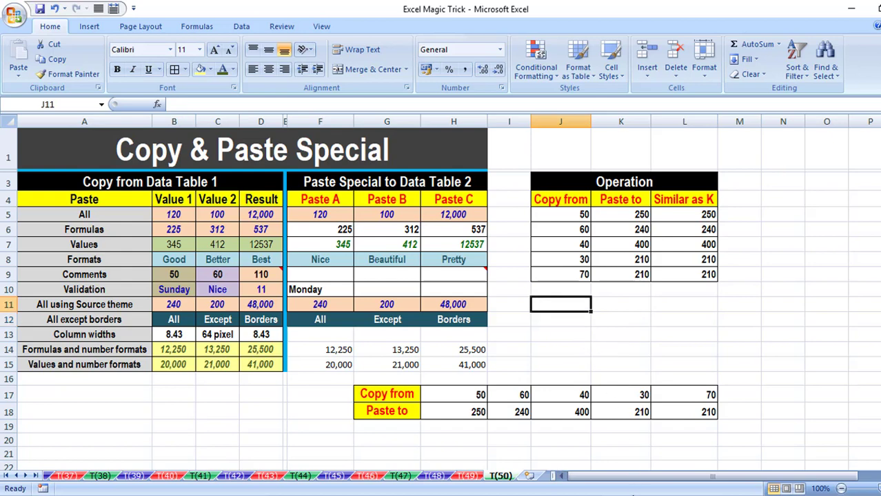
{"action": "mouse_move", "coordinate": [615, 495]}
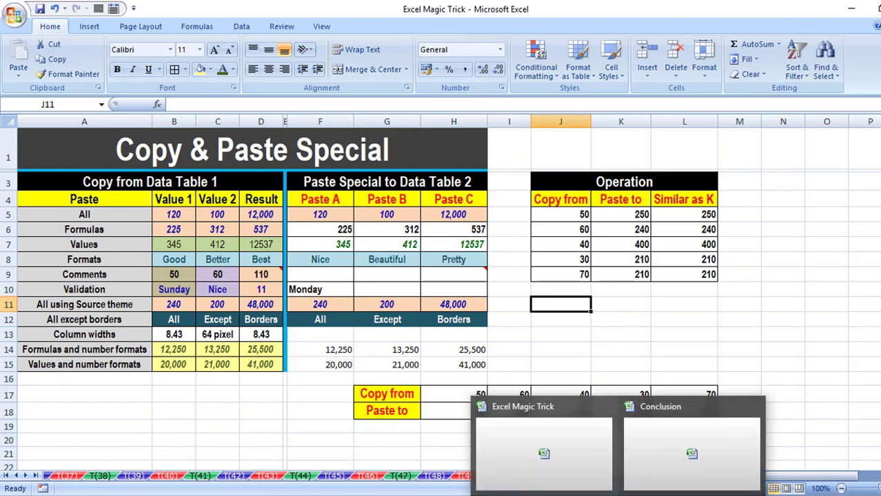
{"action": "left_click", "coordinate": [656, 467]}
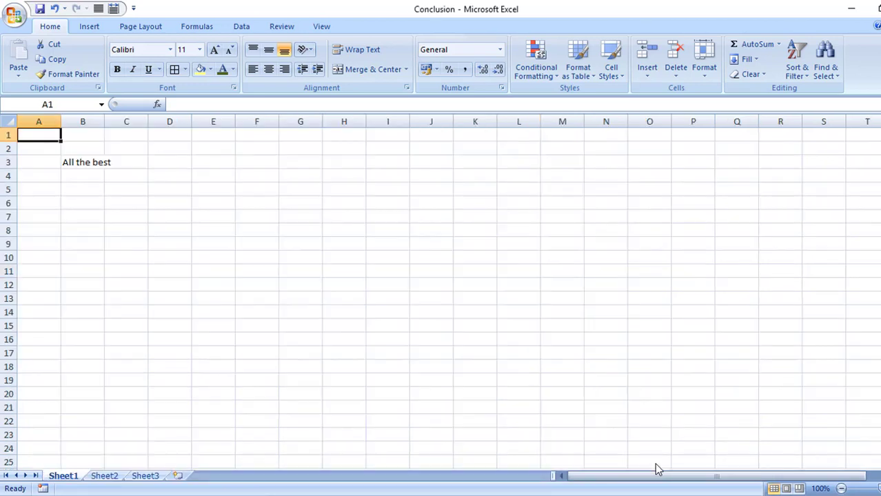
{"action": "left_click", "coordinate": [71, 164]}
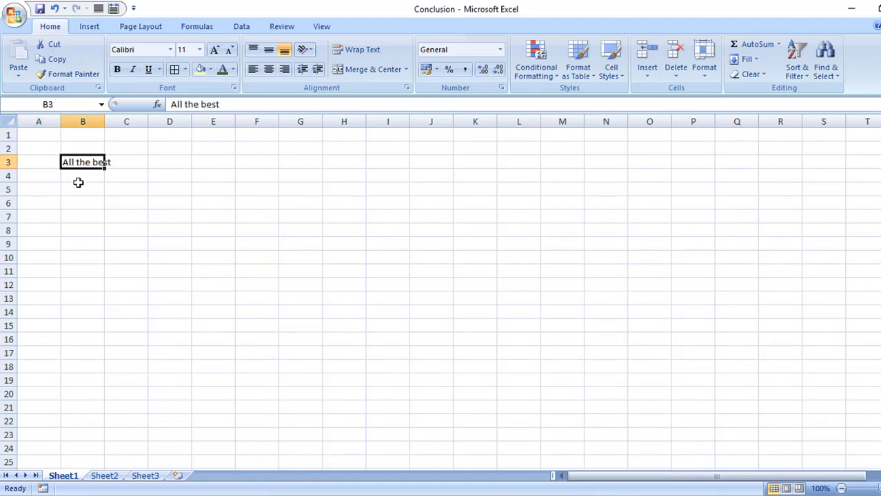
{"action": "key", "text": "ctrl+c"}
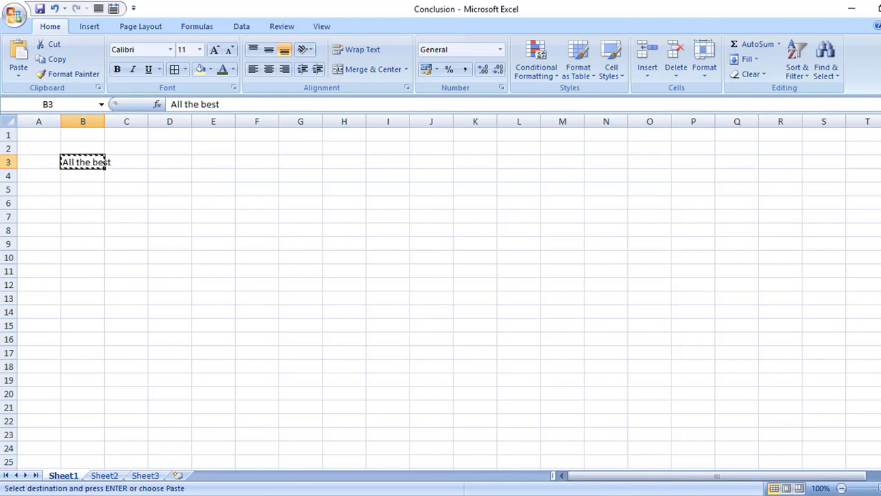
{"action": "mouse_move", "coordinate": [593, 492]}
{"action": "left_click", "coordinate": [594, 476]}
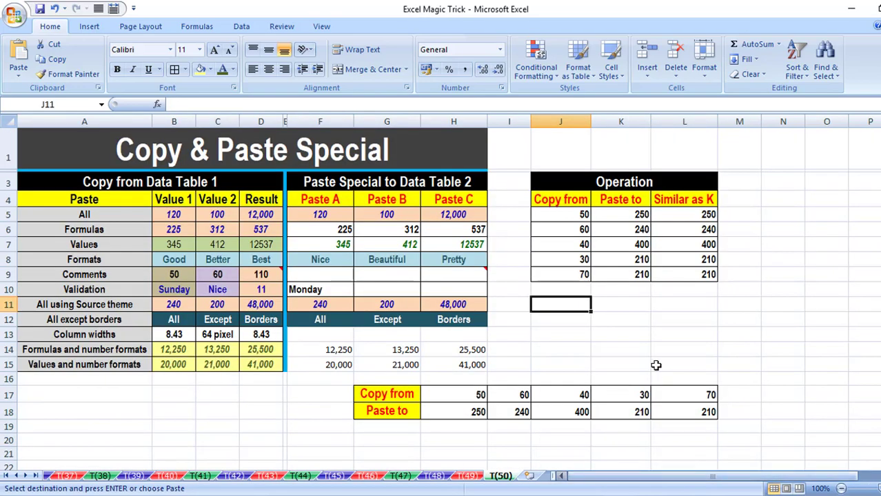
Paste Link Conclusion.xlsx Sheet1!$B$3 into J11 so it shows All the best
{"action": "right_click", "coordinate": [572, 307]}
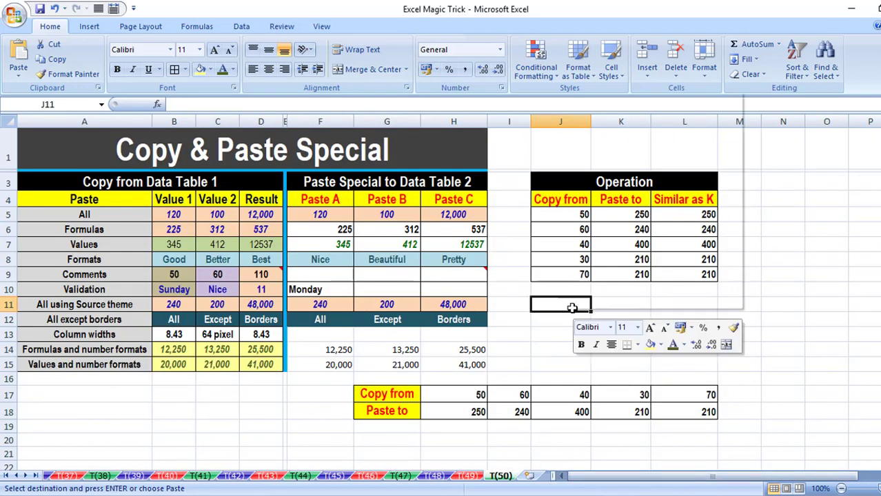
{"action": "left_click", "coordinate": [622, 145]}
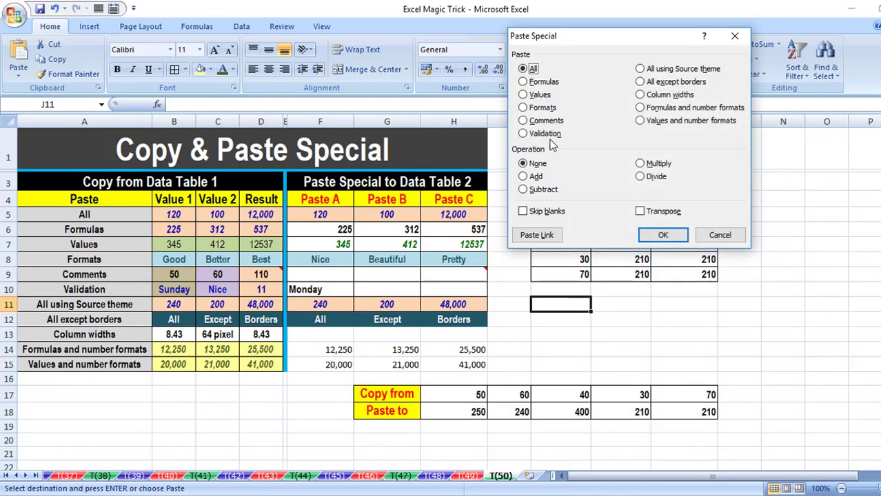
{"action": "left_click", "coordinate": [536, 235]}
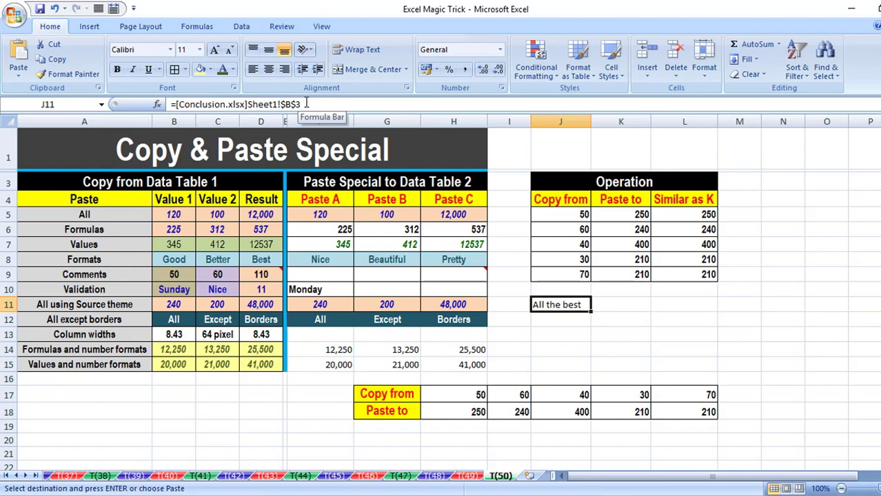
Enter a formula in J12 referencing B3 of Sheet1 in the Conclusion workbook
{"action": "key", "text": "Return"}
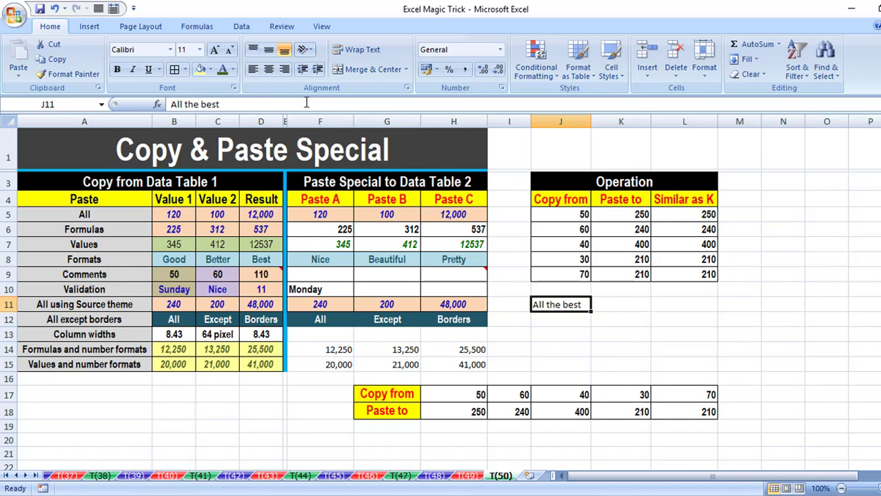
{"action": "key", "text": "Return"}
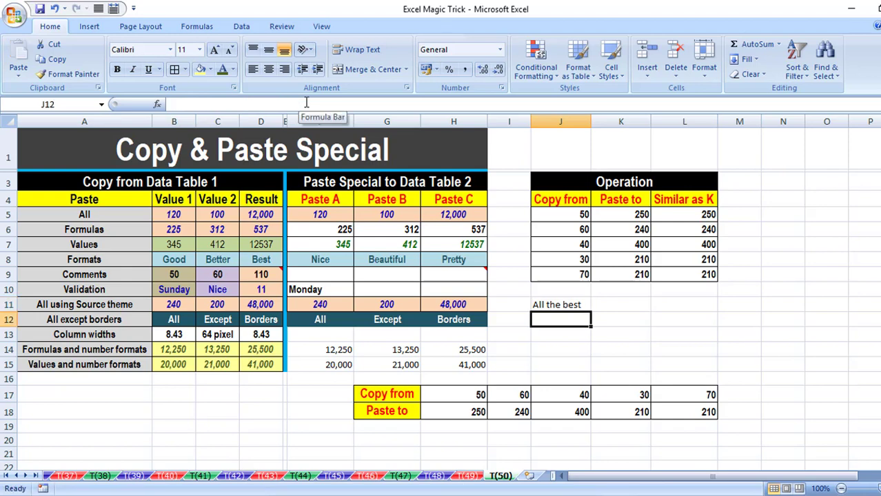
{"action": "type", "text": "="}
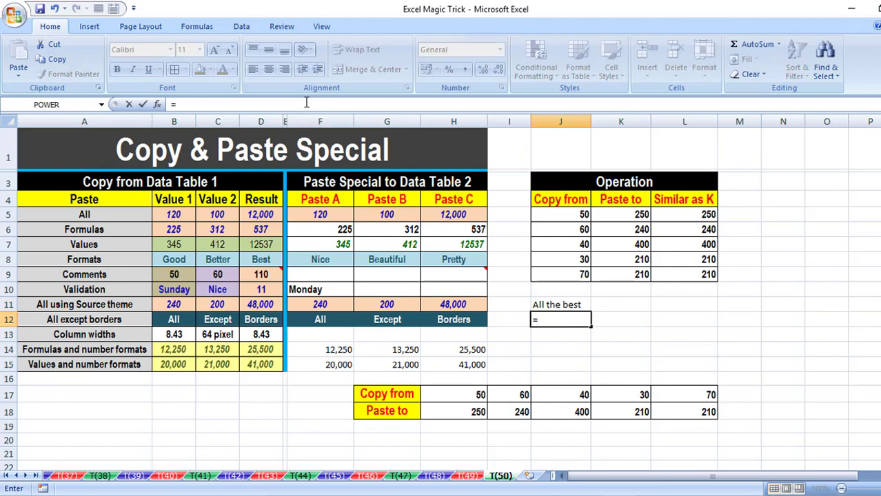
{"action": "mouse_move", "coordinate": [618, 495]}
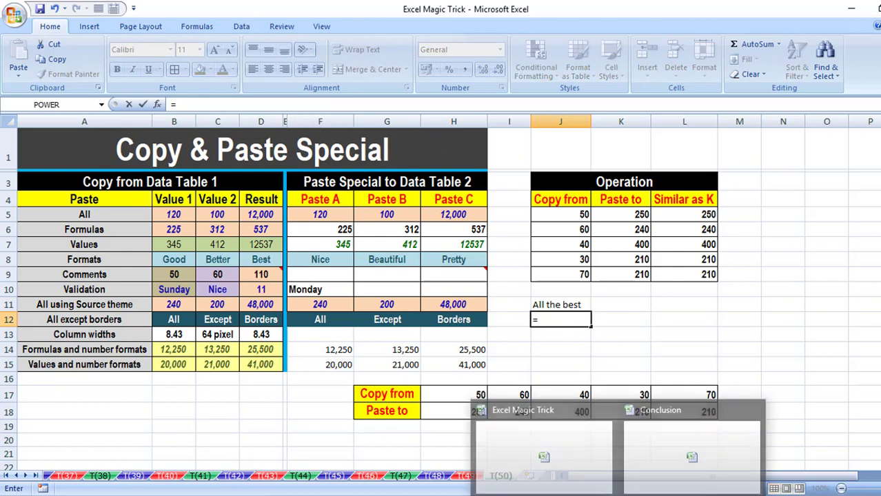
{"action": "left_click", "coordinate": [657, 481]}
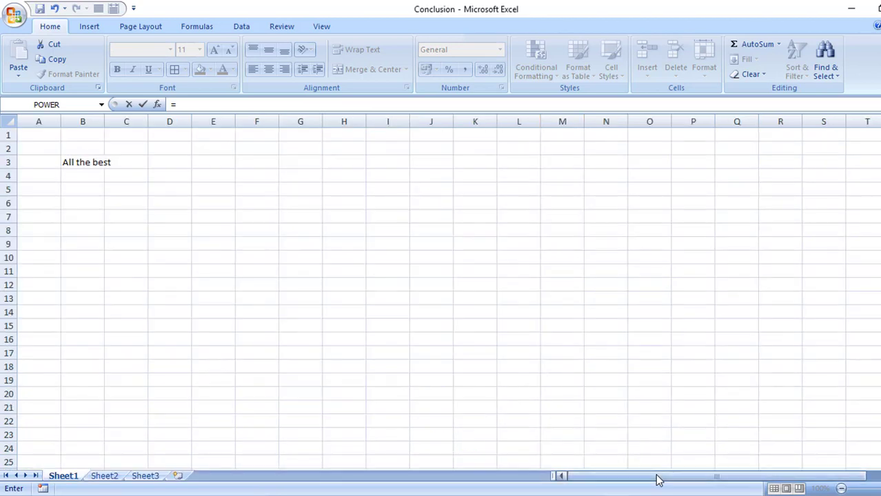
{"action": "left_click", "coordinate": [73, 162]}
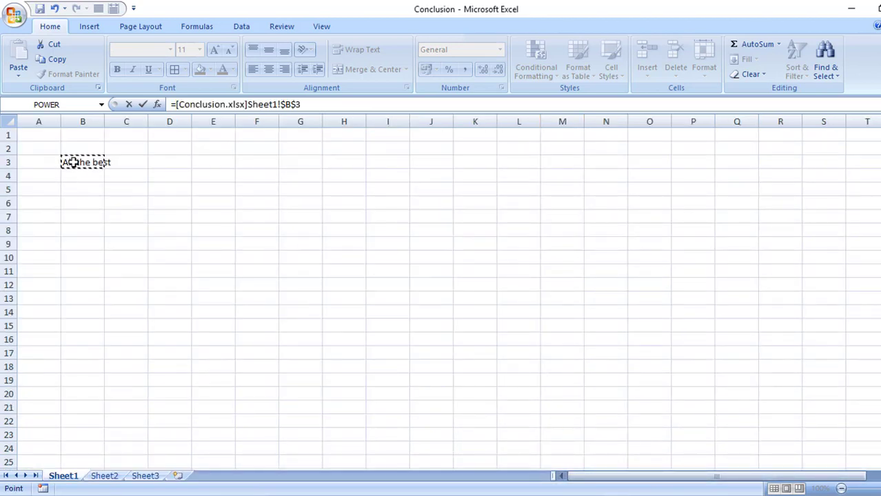
{"action": "key", "text": "Return"}
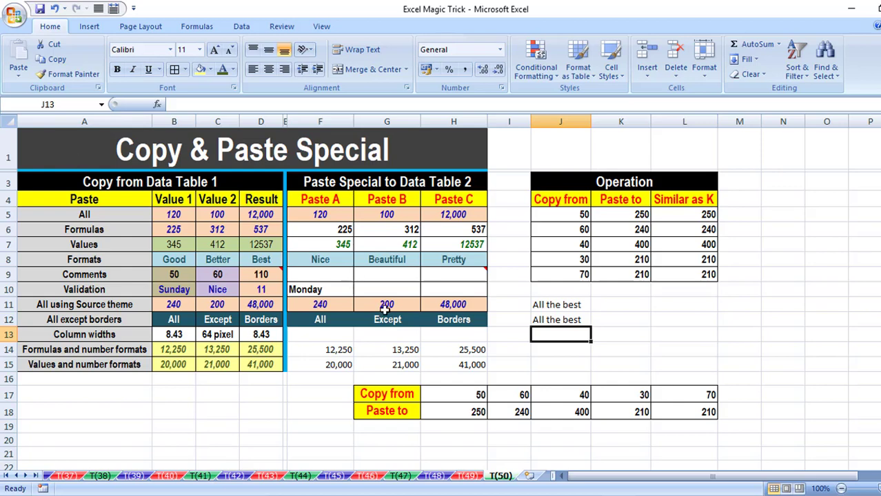
Compare the formulas in J12 and J11, both showing All the best
{"action": "left_click", "coordinate": [546, 321]}
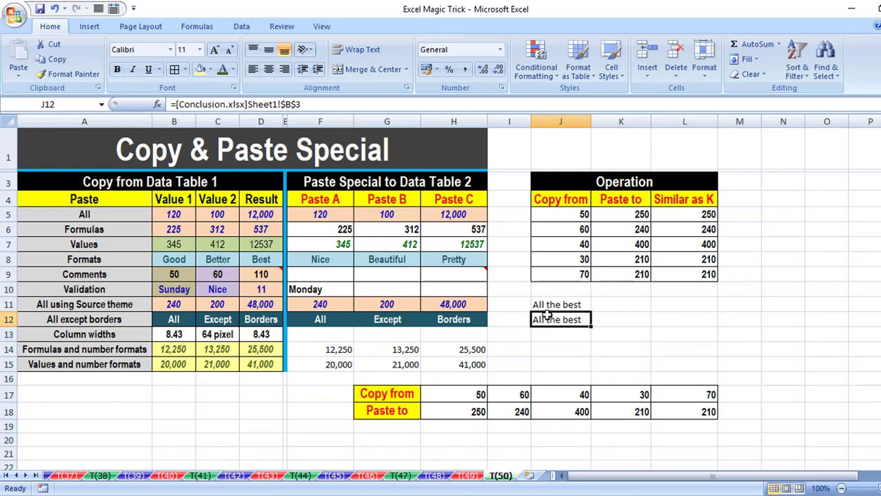
{"action": "left_click", "coordinate": [545, 306]}
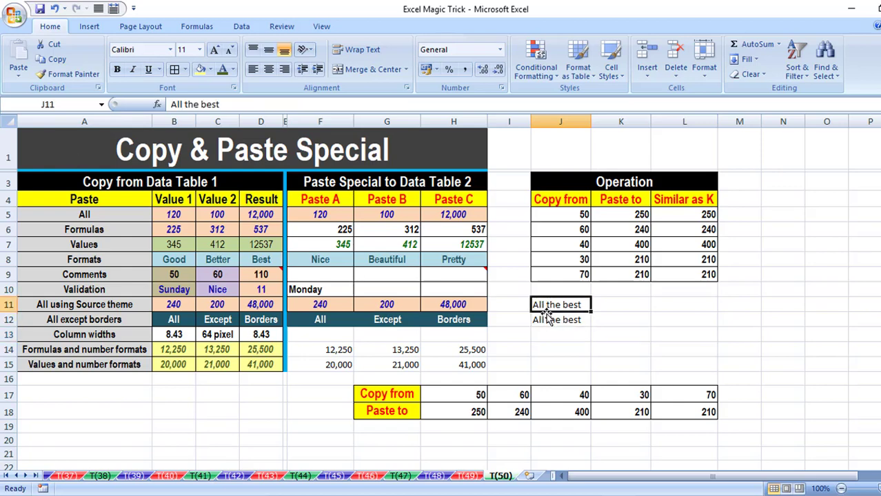
{"action": "left_click", "coordinate": [545, 318]}
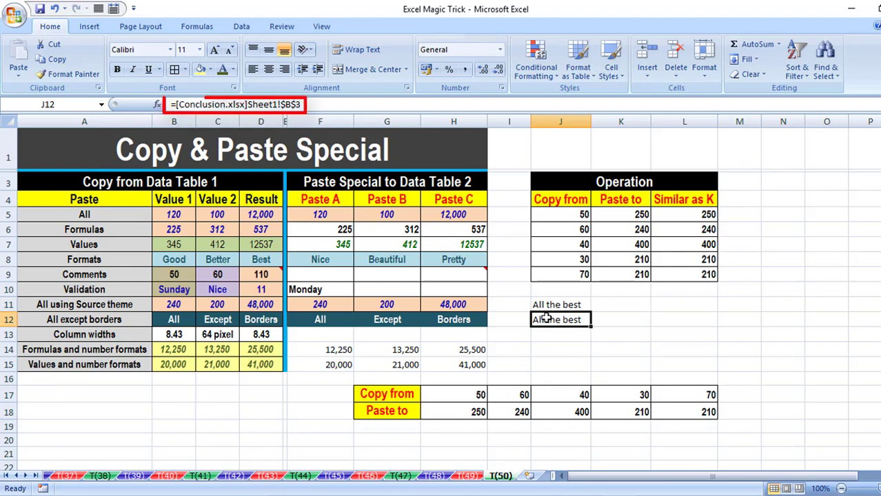